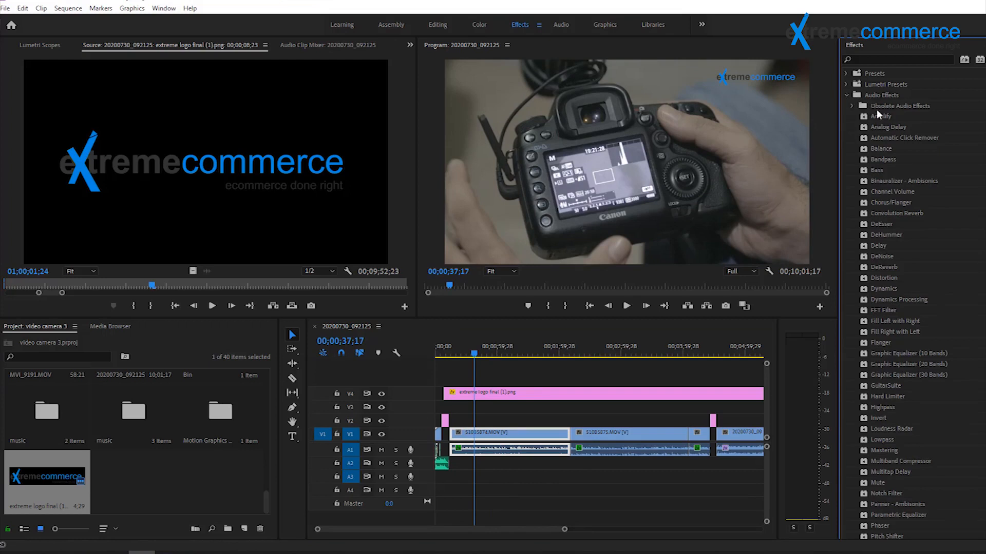
# - Look through the effects in the Obsolete Audio Effects folder and collapse it again
pyautogui.click(851, 107)
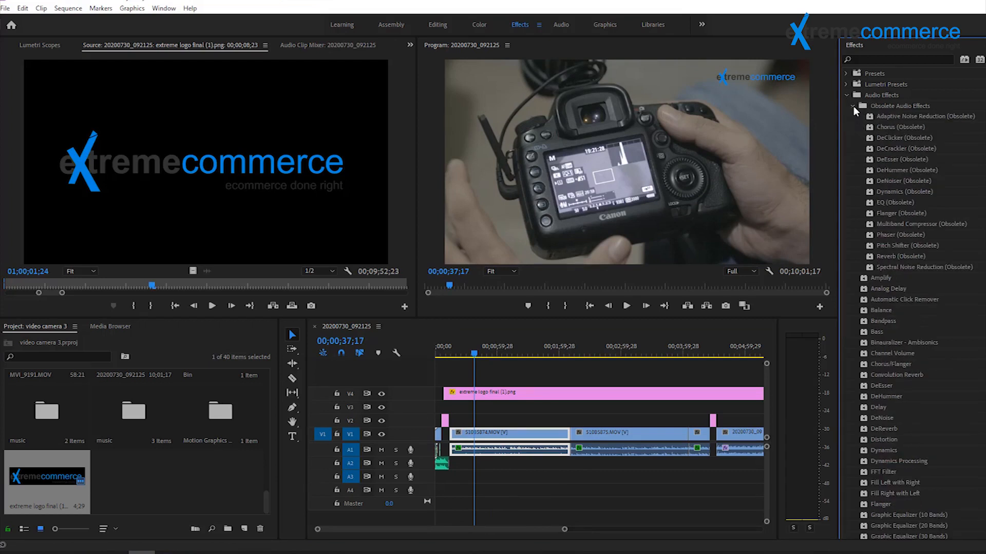
pyautogui.click(852, 106)
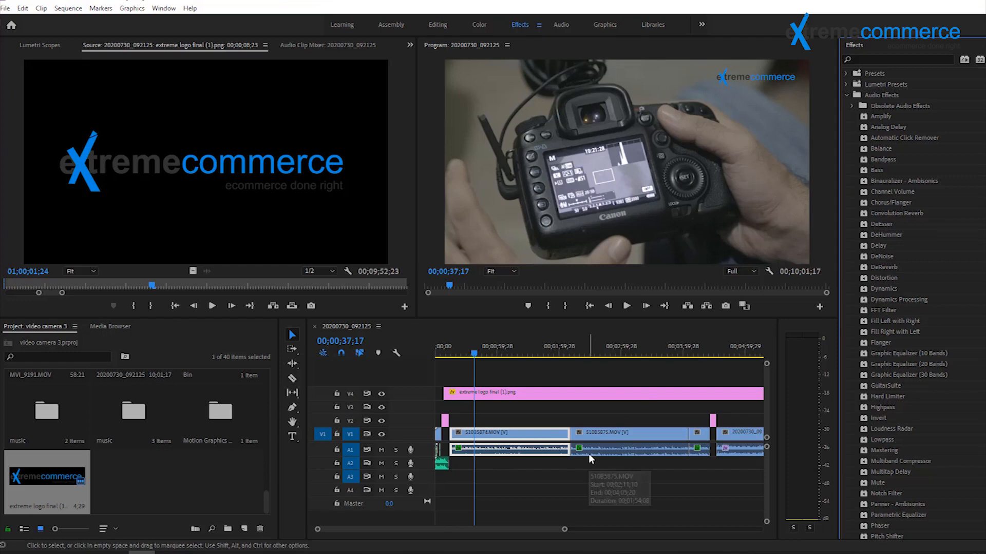
# - Show the Audio Clip Mixer and open the Audio Track Mixer for sequence 20200730_092125
pyautogui.click(319, 47)
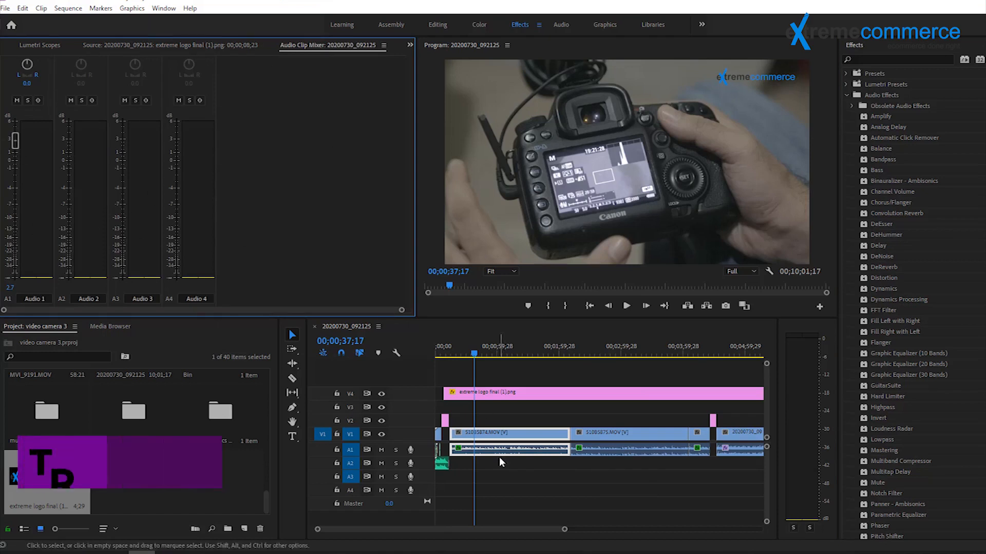
pyautogui.click(131, 8)
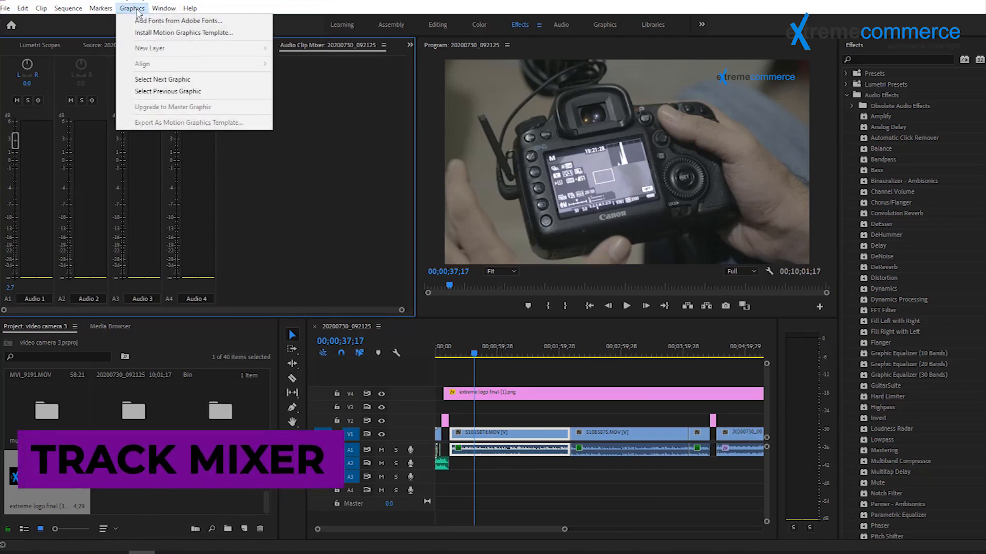
pyautogui.moveTo(163, 8)
pyautogui.click(191, 130)
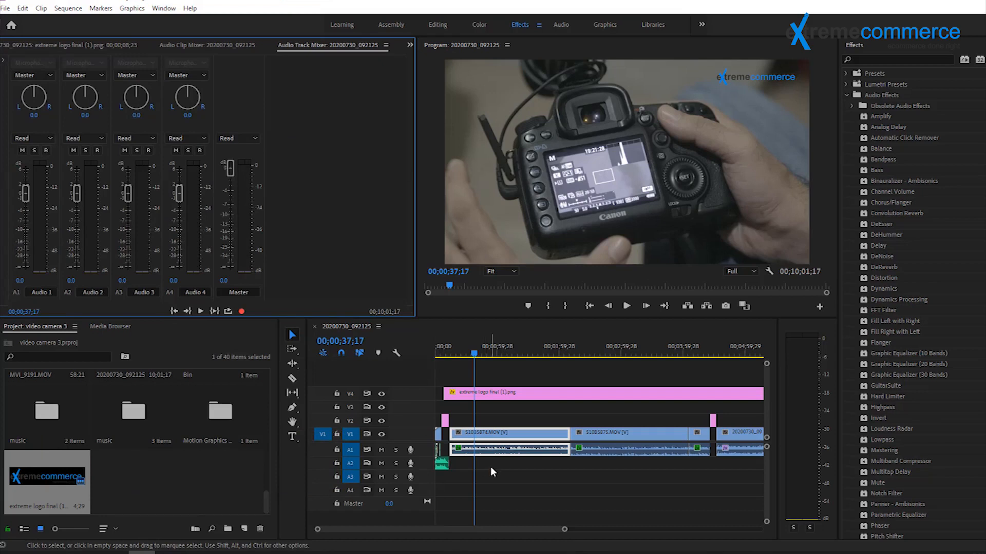
# - Play the sequence from about 00;01;12 and check the track levels in the Audio Track Mixer
pyautogui.moveTo(475, 356); pyautogui.dragTo(509, 354)
pyautogui.click(627, 306)
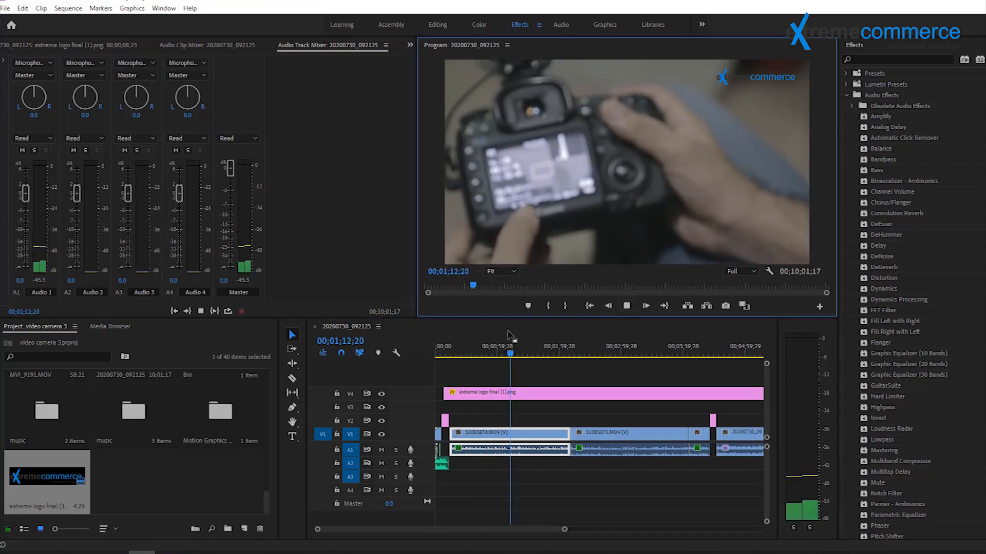
pyautogui.click(510, 347)
pyautogui.click(627, 306)
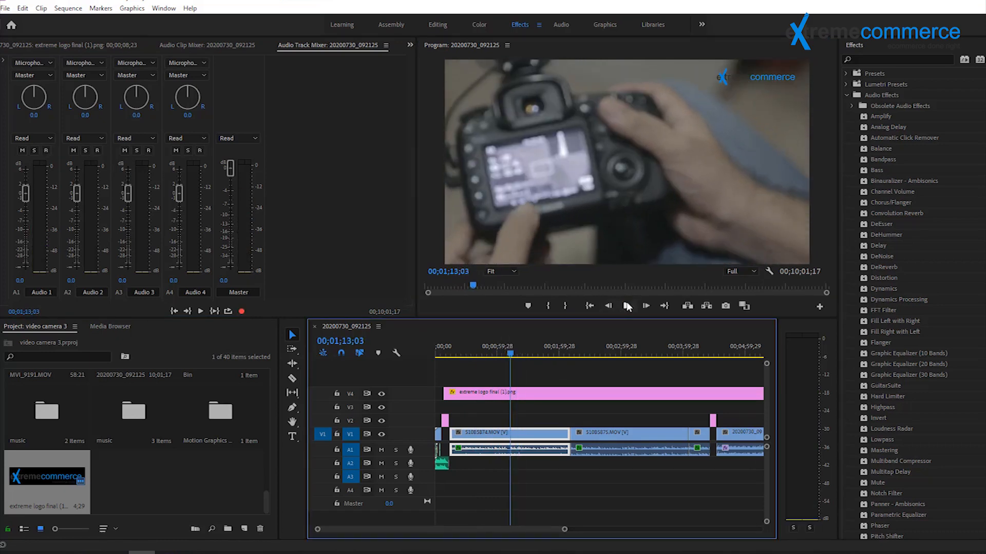
pyautogui.click(627, 306)
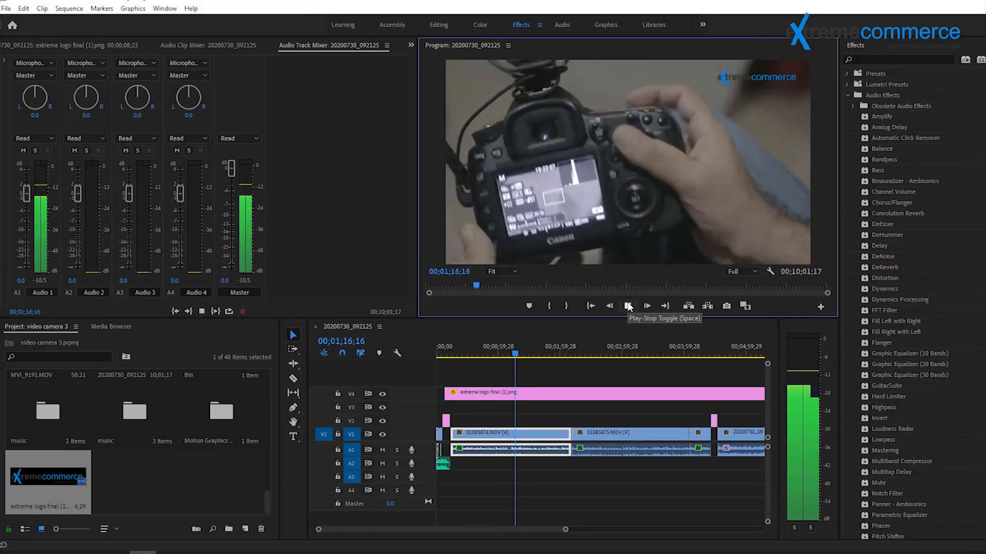
pyautogui.click(628, 307)
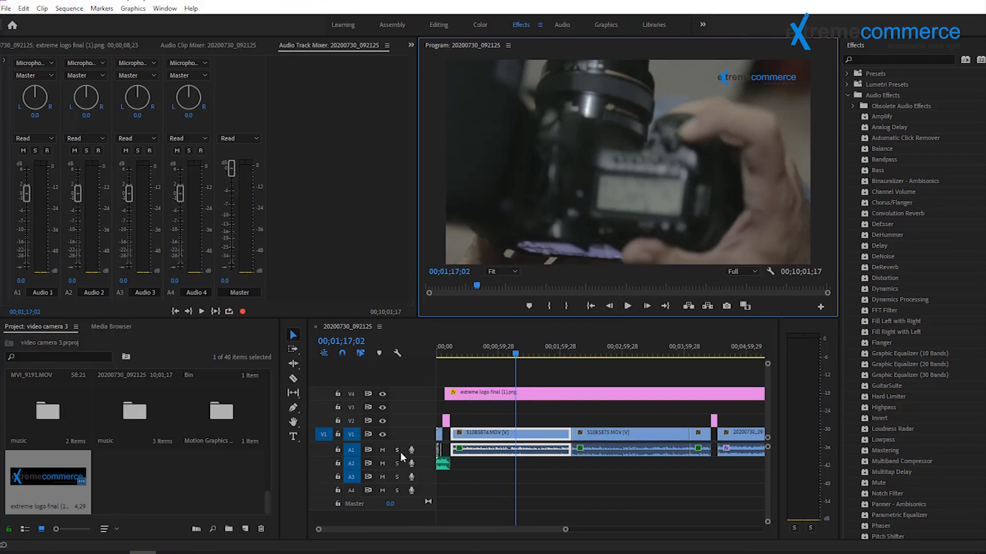
# - Mute audio track A1 for part of the playback, unmute it and stop playing
pyautogui.click(385, 451)
pyautogui.click(627, 306)
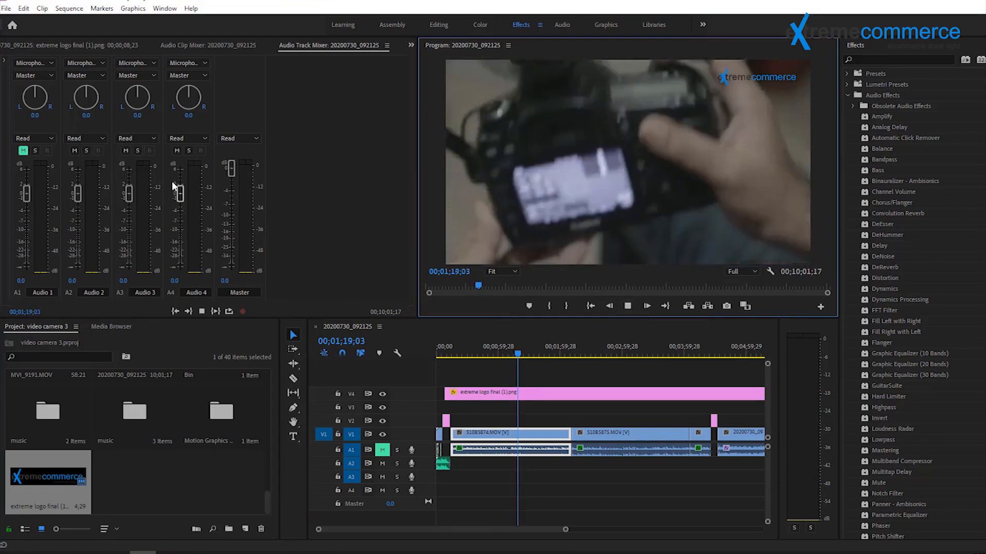
pyautogui.click(382, 450)
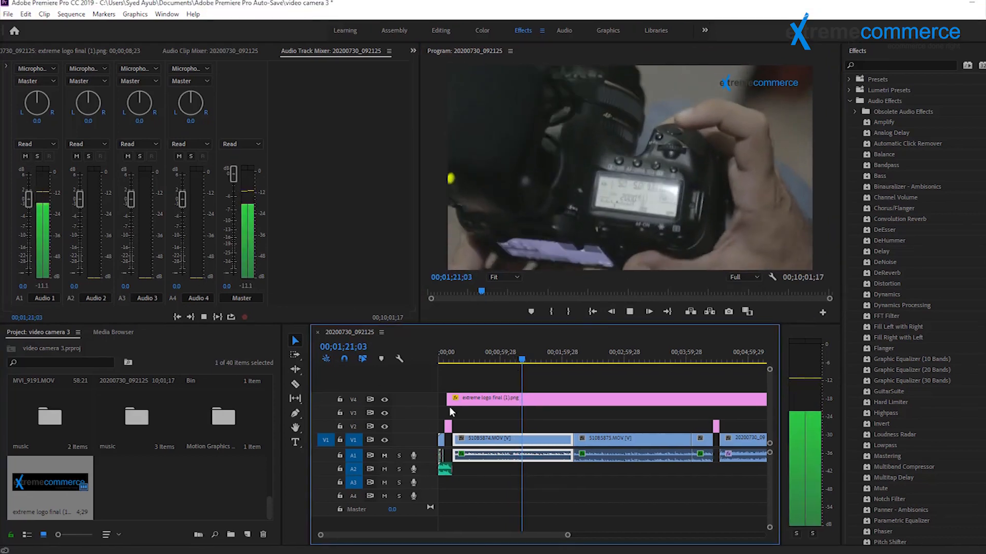
pyautogui.click(629, 312)
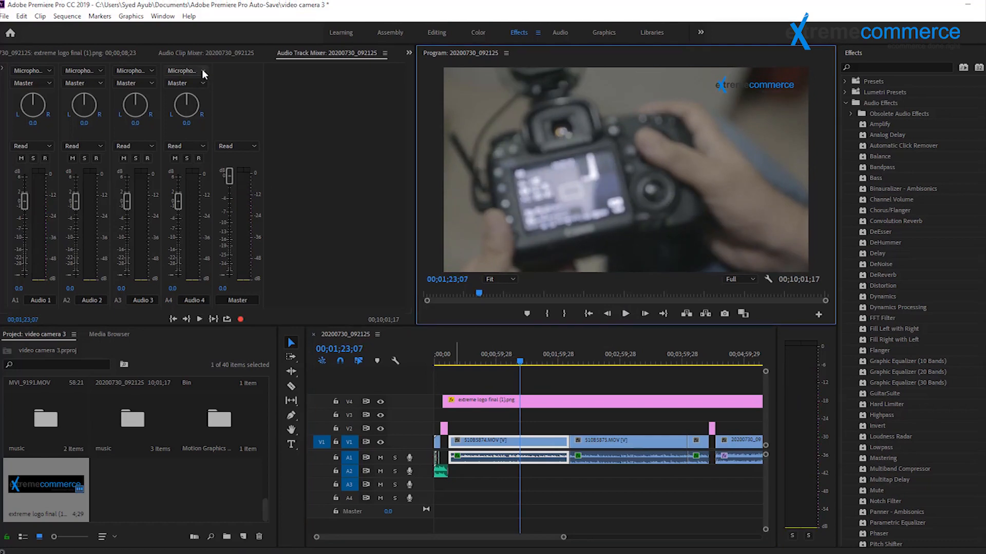
# - View the Audio Clip Mixer and examine the 510B5874.MOV clip's audio at a closer timeline zoom
pyautogui.click(220, 54)
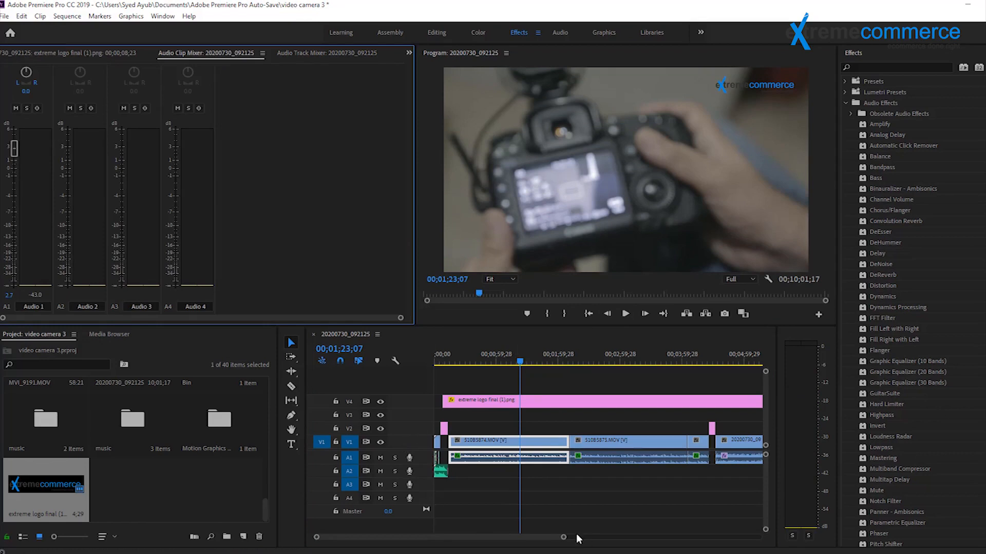
pyautogui.moveTo(563, 537); pyautogui.dragTo(526, 538)
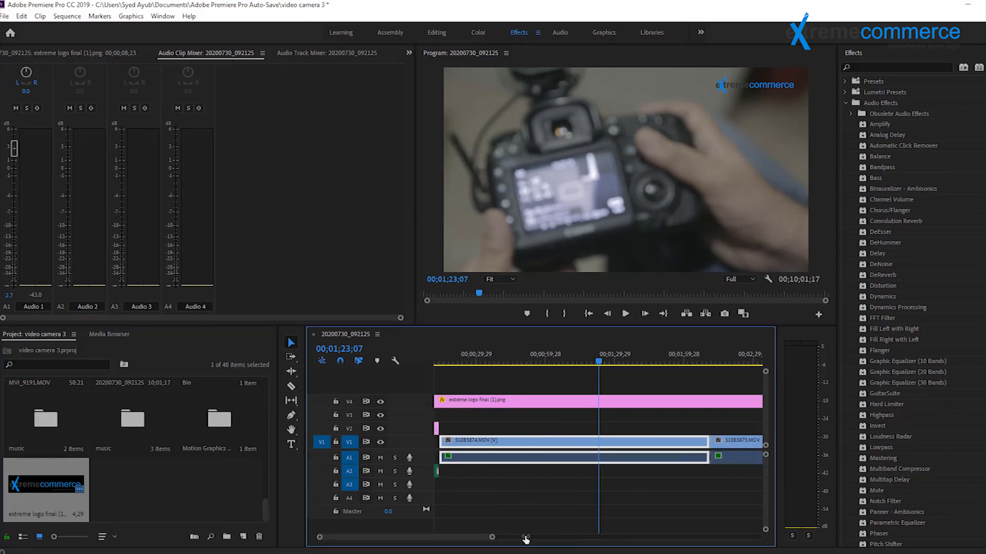
pyautogui.click(522, 485)
pyautogui.click(531, 447)
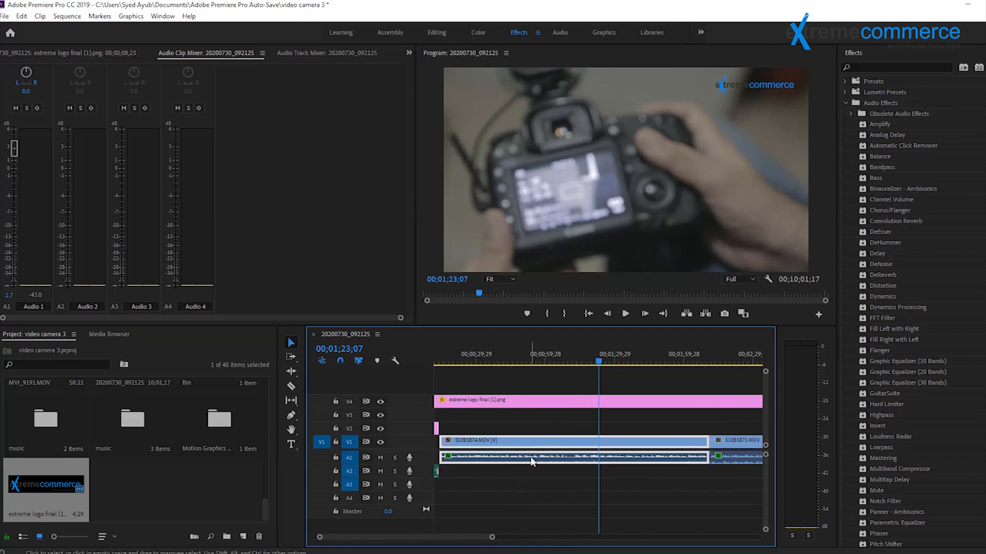
pyautogui.rightClick(530, 458)
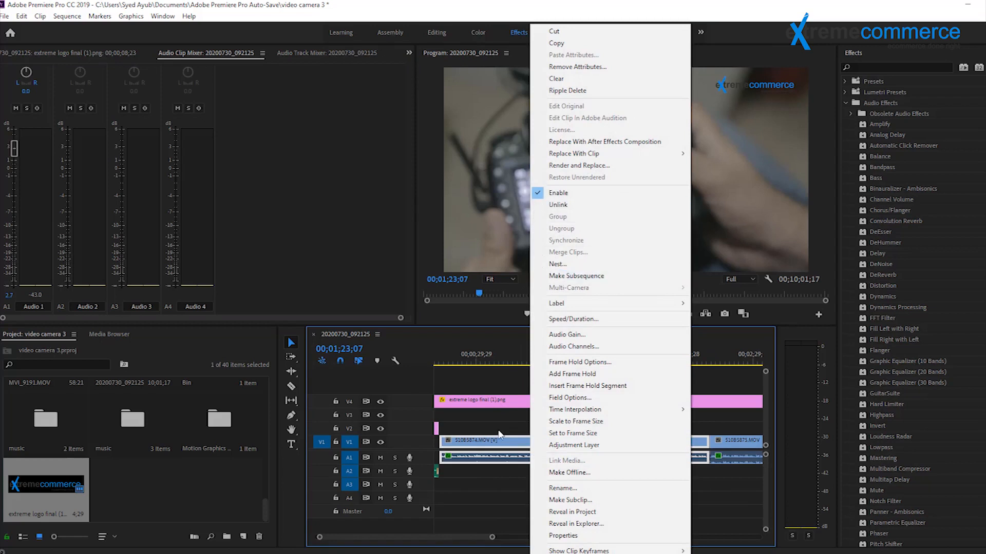
pyautogui.click(500, 454)
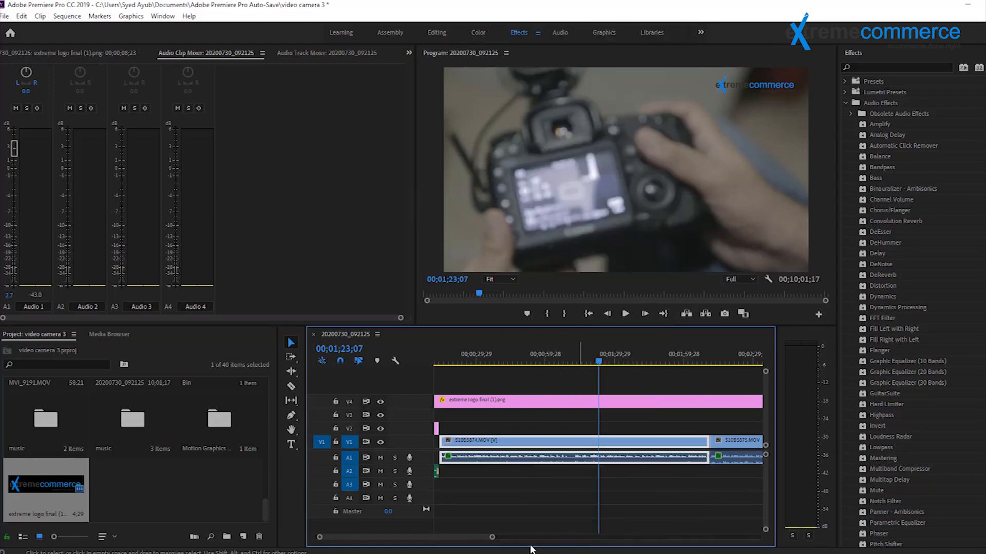
pyautogui.moveTo(492, 538); pyautogui.dragTo(484, 539)
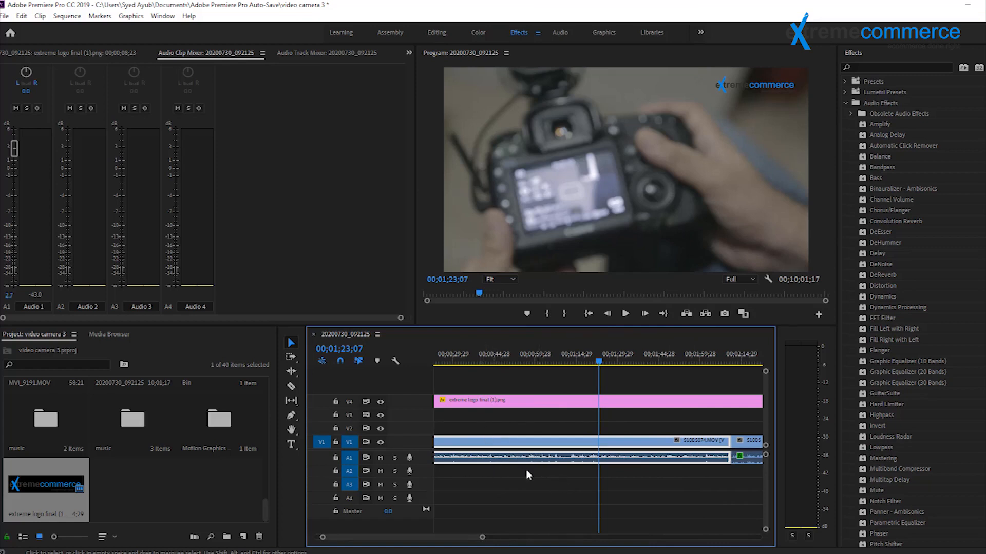
pyautogui.moveTo(482, 538); pyautogui.dragTo(523, 537)
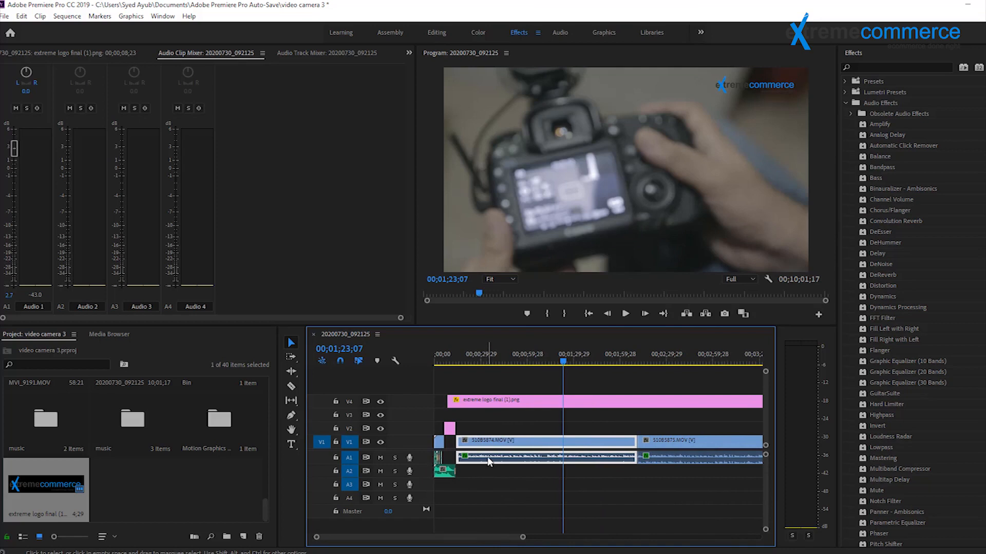
# - Select the 510B5874.MOV clip and show its Effect Controls in the Editing workspace
pyautogui.click(514, 492)
pyautogui.click(511, 456)
pyautogui.click(32, 54)
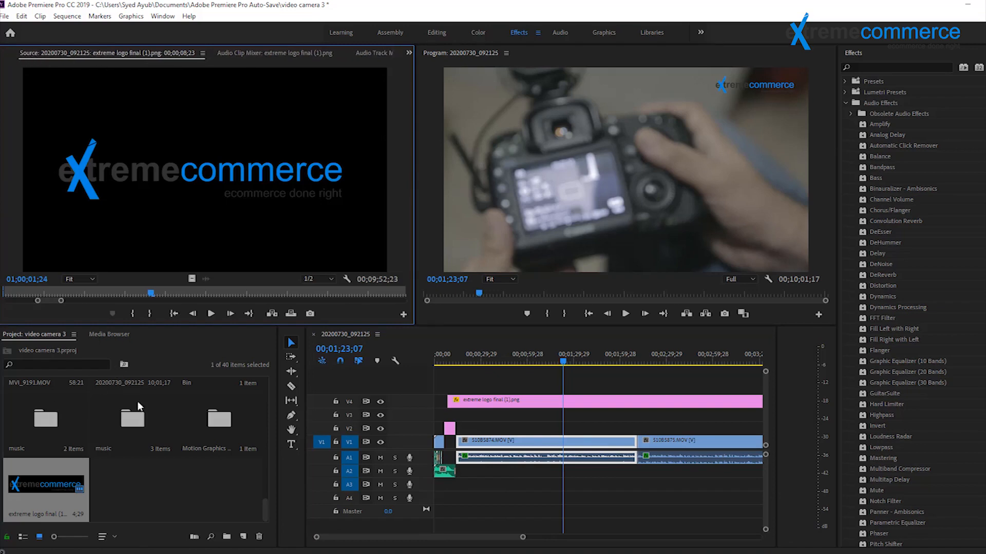
pyautogui.click(278, 54)
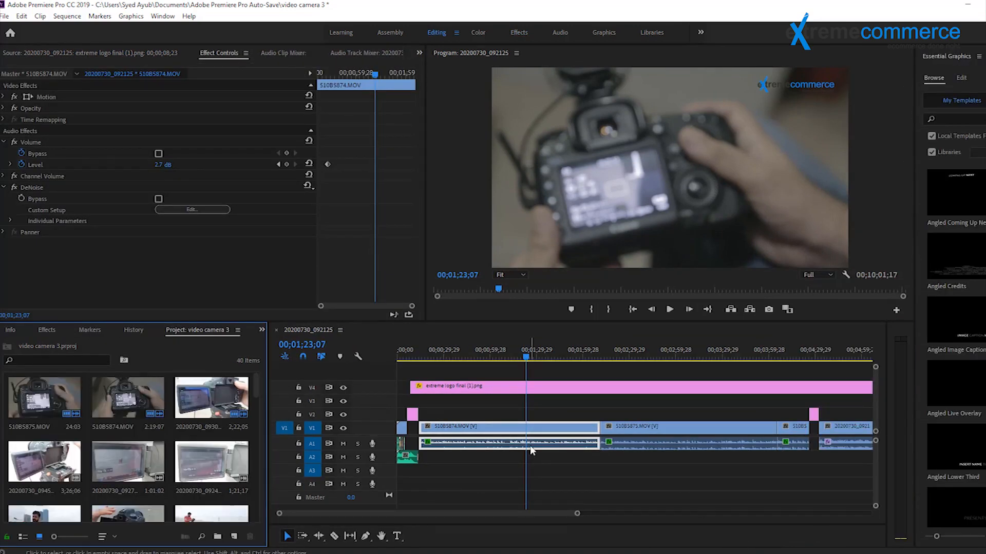
# - Move the playhead to 00;01;19;00 and remove the DeNoise effect from the 510B5874.MOV clip
pyautogui.click(518, 356)
pyautogui.moveTo(517, 358); pyautogui.dragTo(611, 356)
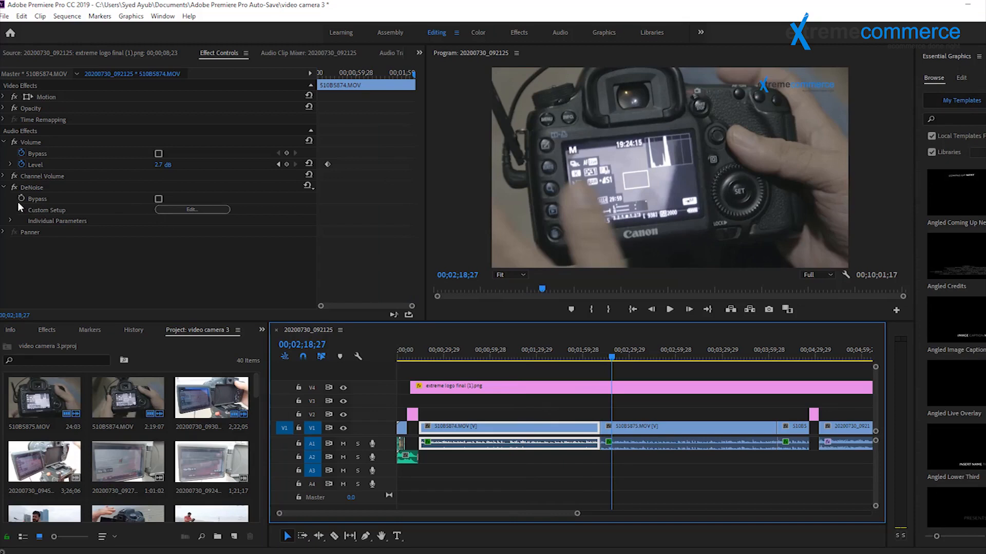
pyautogui.click(532, 355)
pyautogui.click(520, 355)
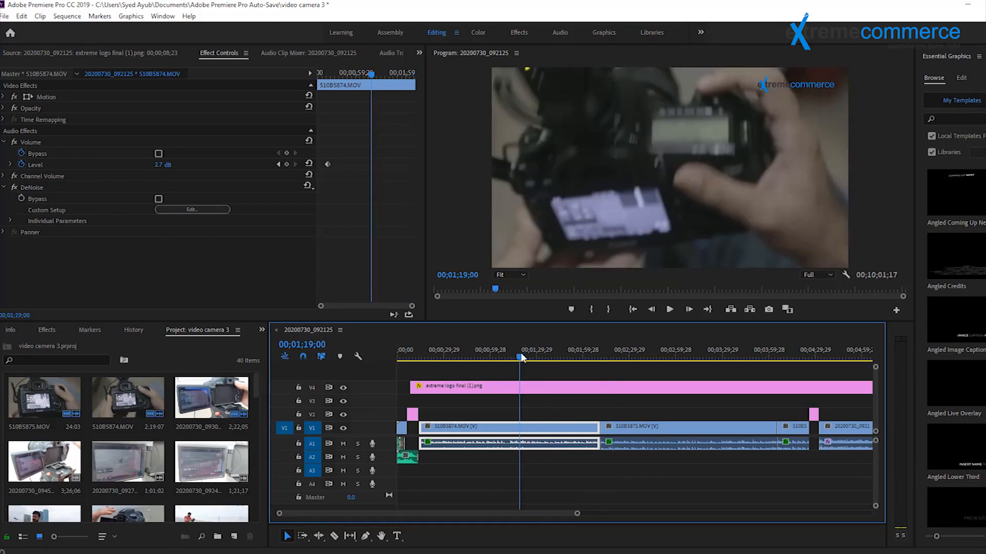
pyautogui.click(24, 190)
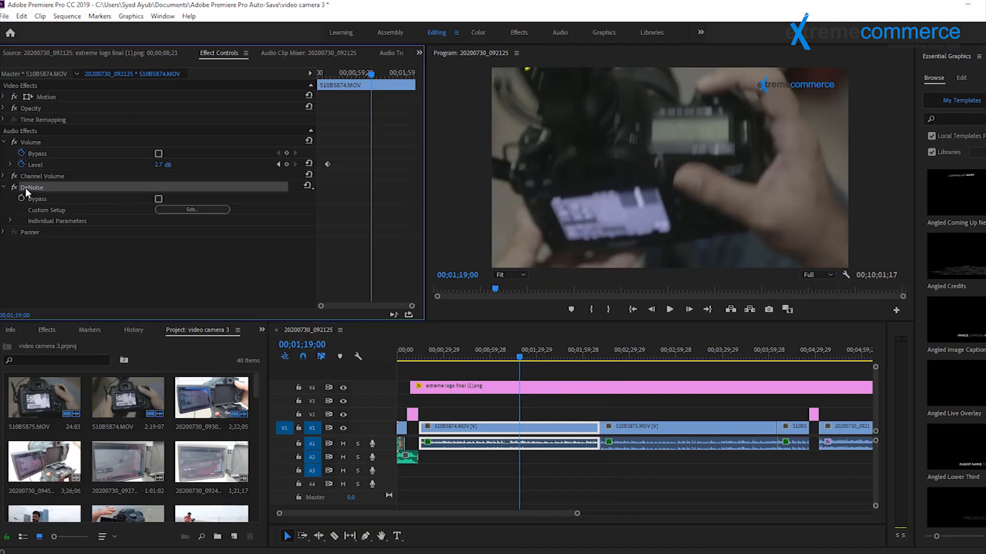
pyautogui.rightClick(26, 189)
pyautogui.click(49, 238)
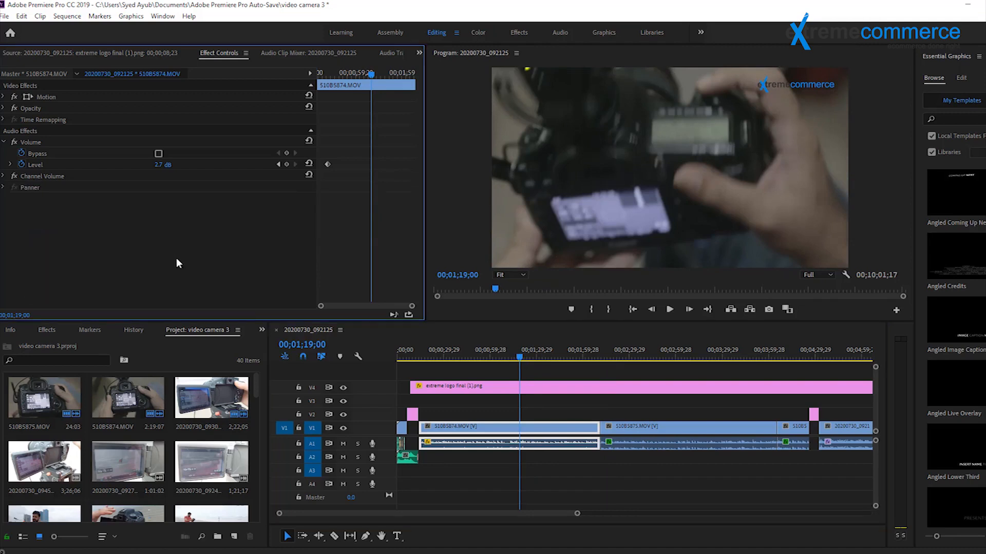
# - Add 20200730_093029.mp4 to tracks V1 and A1 beyond the end of the edited clips, leaving a gap
pyautogui.click(505, 353)
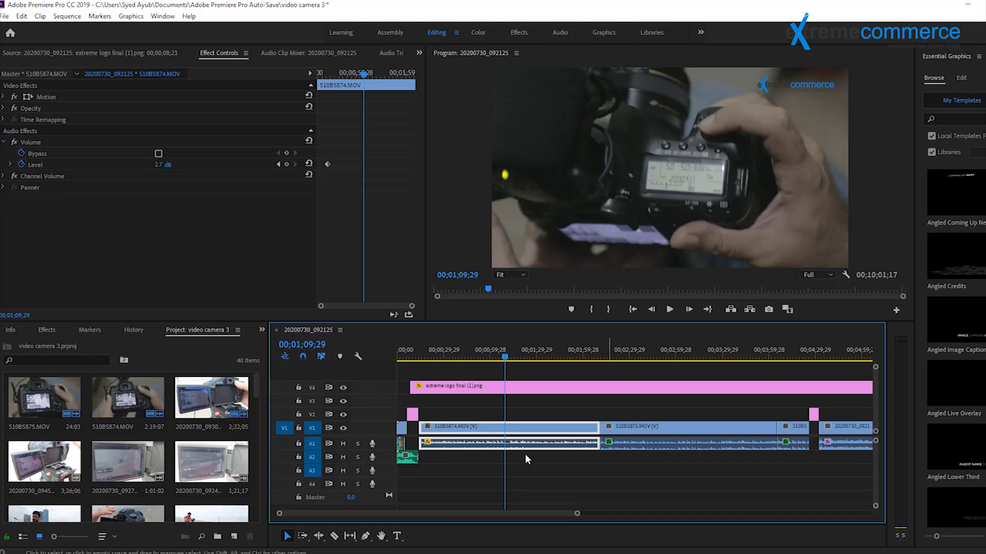
pyautogui.click(626, 448)
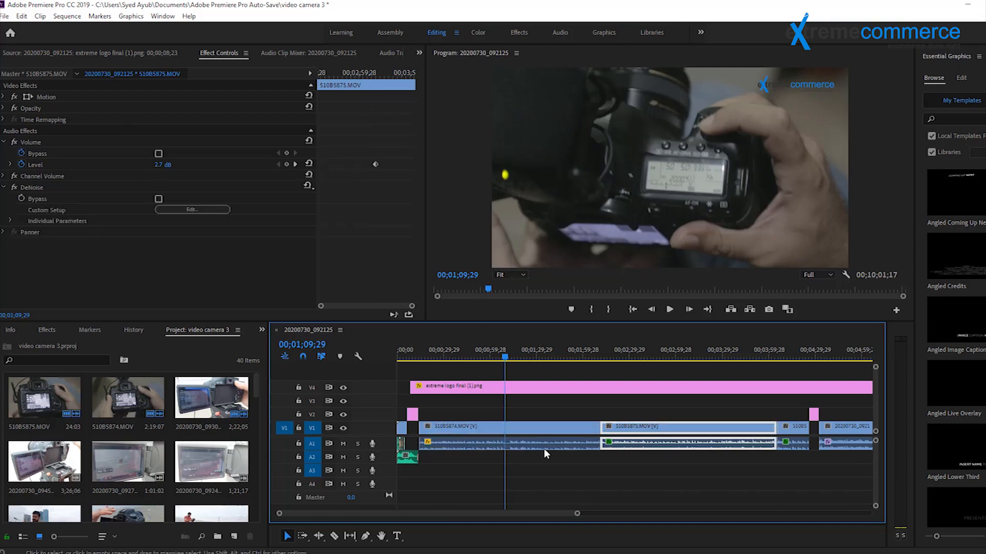
pyautogui.moveTo(578, 514); pyautogui.dragTo(840, 513)
pyautogui.moveTo(225, 415); pyautogui.dragTo(703, 437)
# - Select the added 20200730_093029.mp4 clip, place the playhead at 00;11;33;09 and expand its Channel Volume settings
pyautogui.click(734, 447)
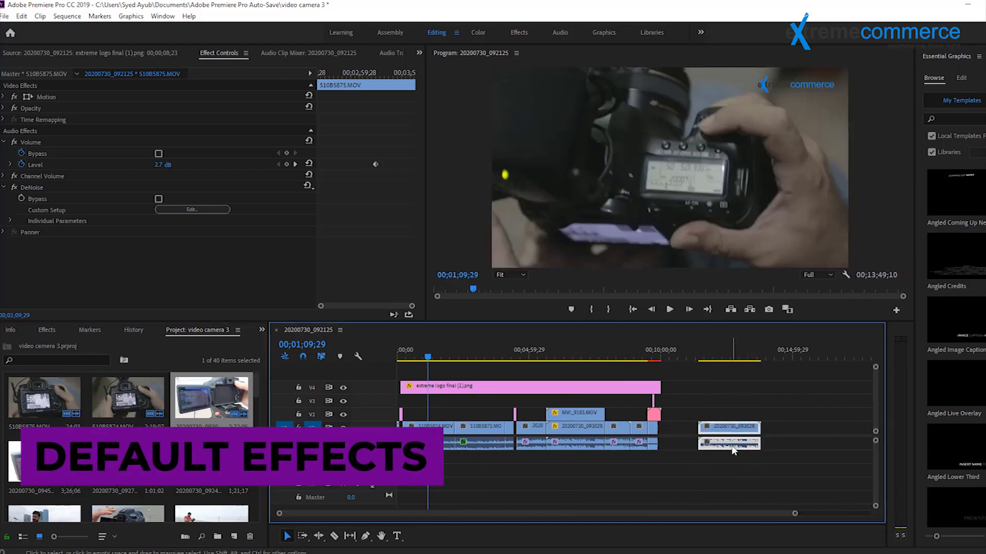
pyautogui.click(693, 354)
pyautogui.click(701, 354)
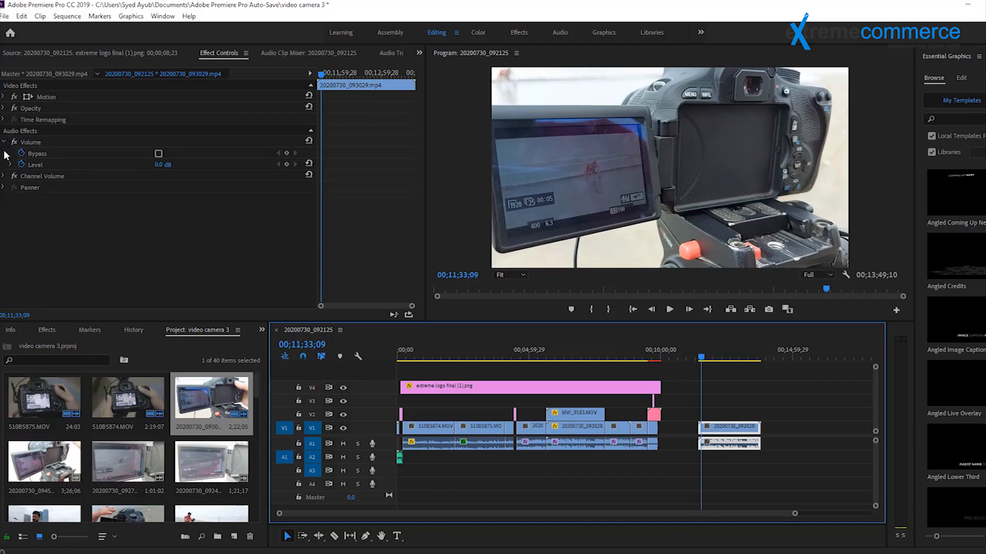
pyautogui.click(3, 176)
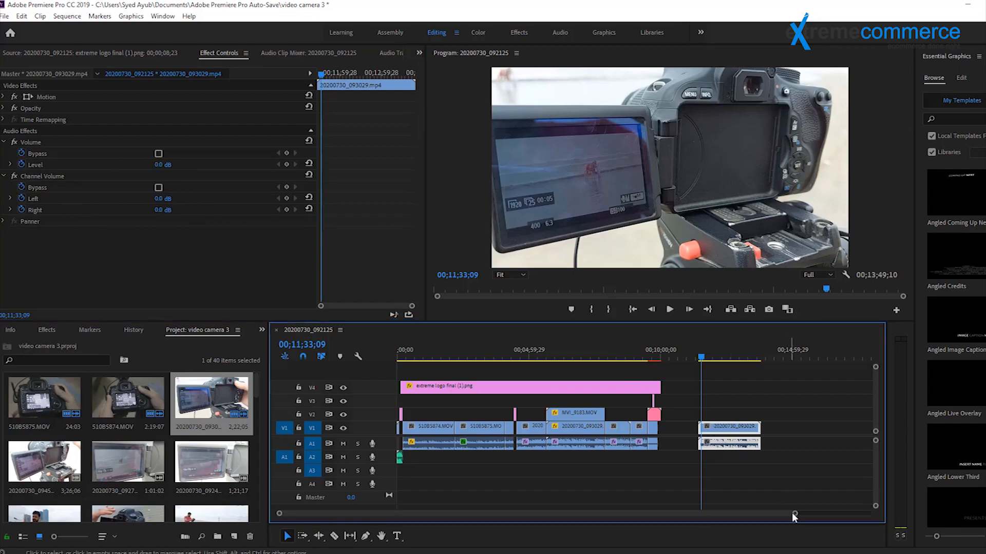
# - Increase the height of audio track A1 to show full waveforms and move the playhead to 00;11;52;03
pyautogui.moveTo(795, 513); pyautogui.dragTo(683, 514)
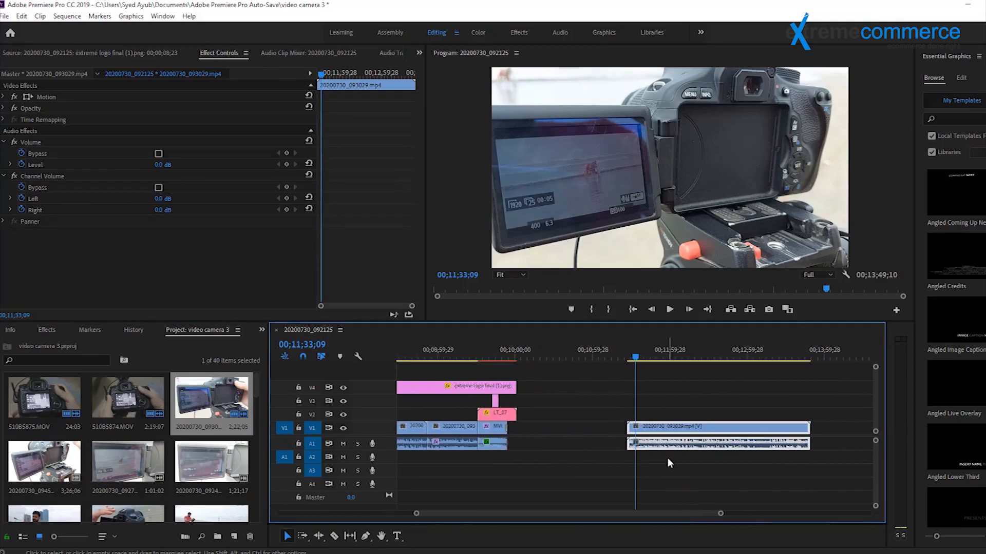
pyautogui.click(606, 449)
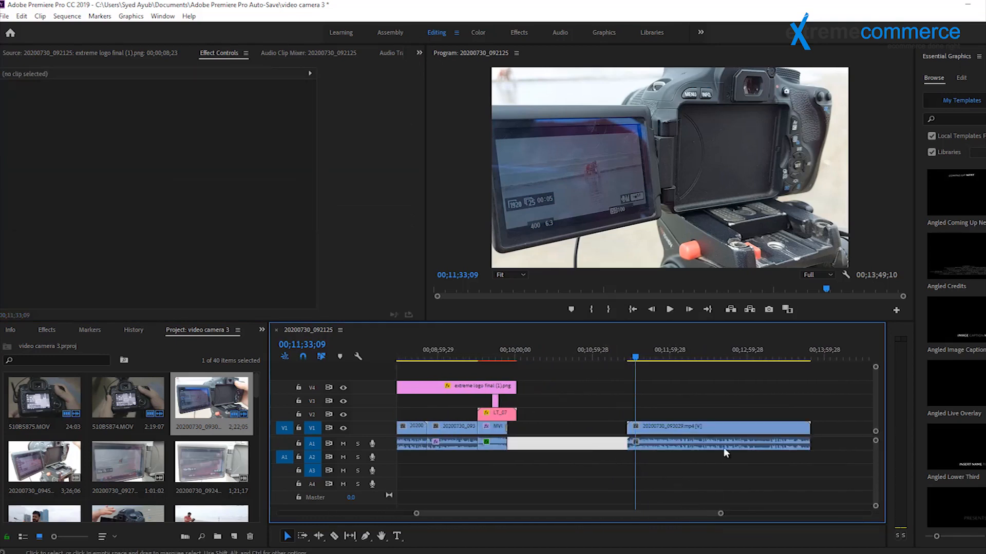
pyautogui.click(826, 445)
pyautogui.moveTo(873, 440); pyautogui.dragTo(874, 450)
pyautogui.click(669, 347)
pyautogui.moveTo(668, 349); pyautogui.dragTo(660, 352)
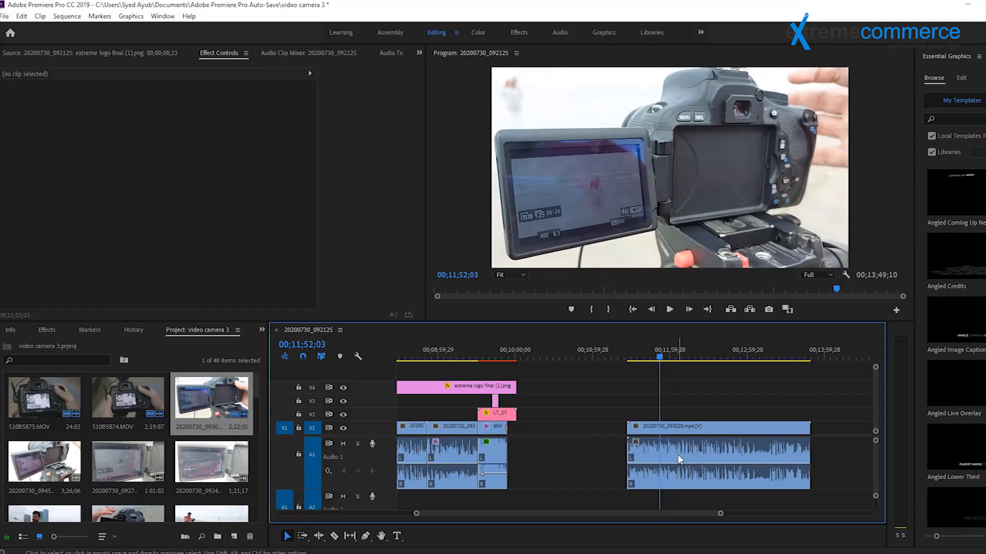
# - Lower the volume level of the 20200730_093029.mp4 clip to -1.7 dB
pyautogui.click(681, 468)
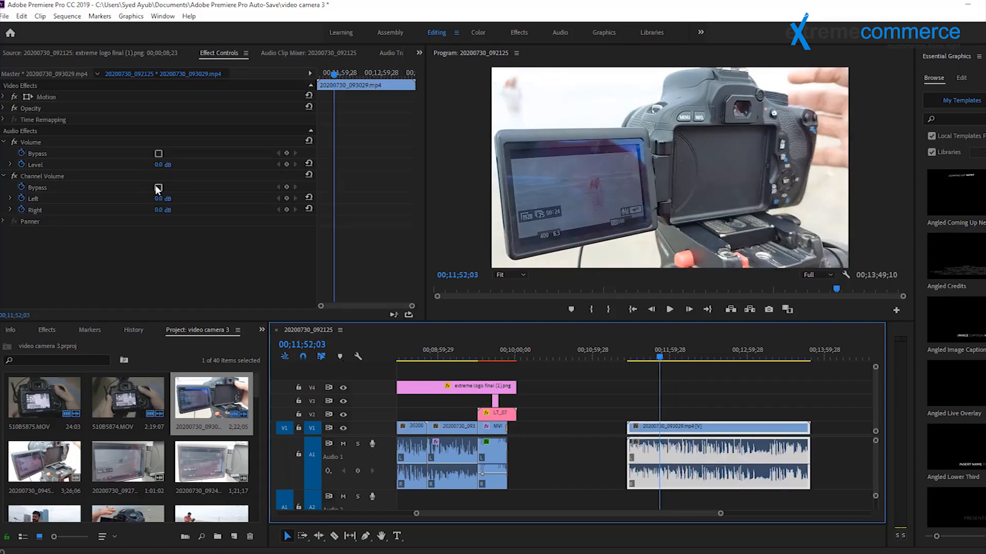
pyautogui.moveTo(705, 467)
pyautogui.mouseDown()
pyautogui.moveTo(705, 479)
pyautogui.moveTo(704, 465)
pyautogui.mouseUp()
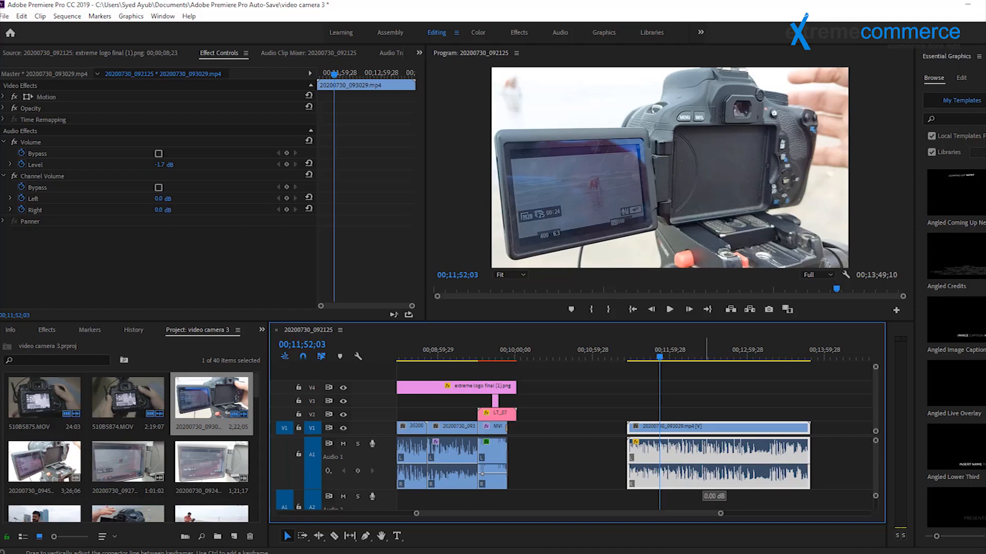
# - Try volume levels of -1.2 dB and -5.2 dB on the 20200730_093029.mp4 clip and restore its level to 0.0 dB
pyautogui.moveTo(704, 465); pyautogui.dragTo(704, 465)
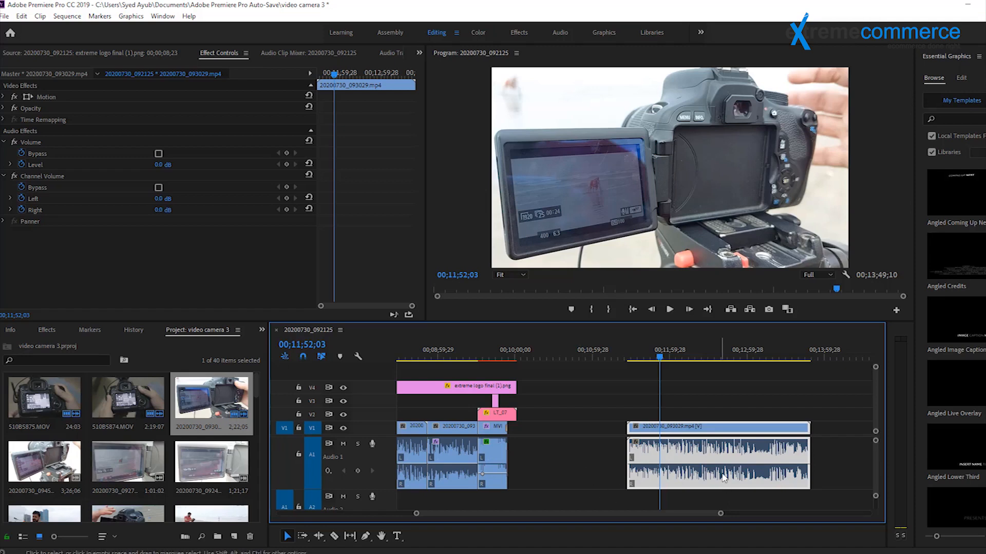
pyautogui.moveTo(723, 465); pyautogui.dragTo(717, 472)
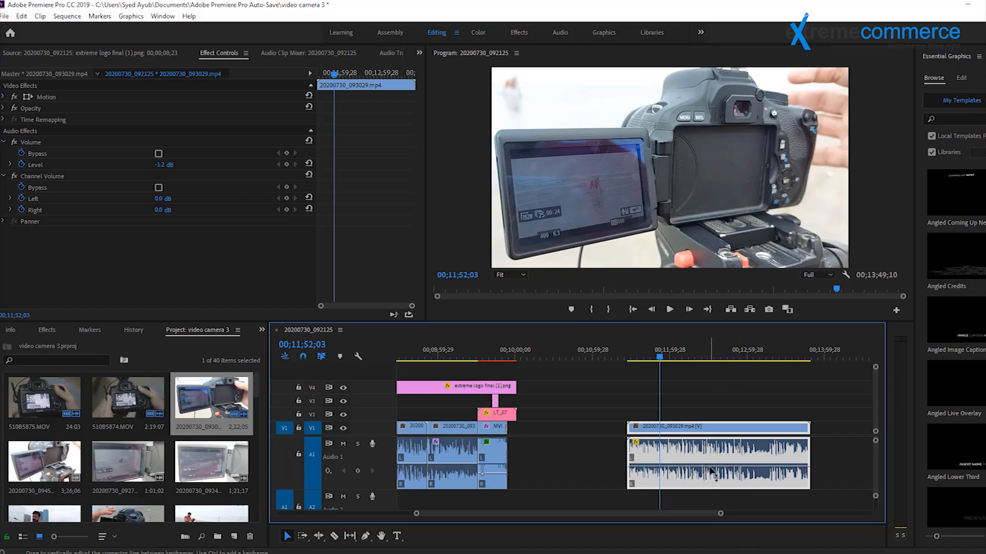
pyautogui.moveTo(711, 469); pyautogui.dragTo(710, 474)
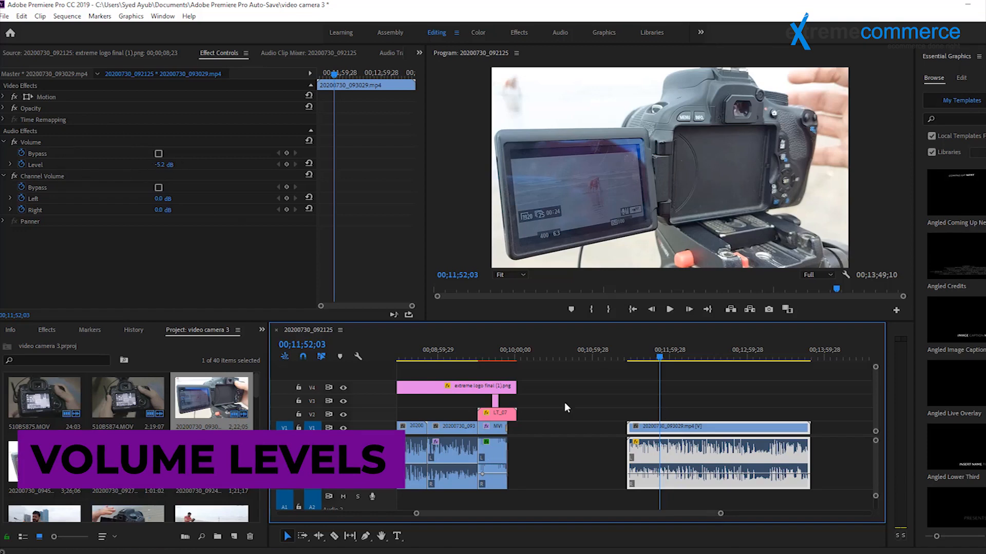
pyautogui.hotkey('ctrl', 'z')
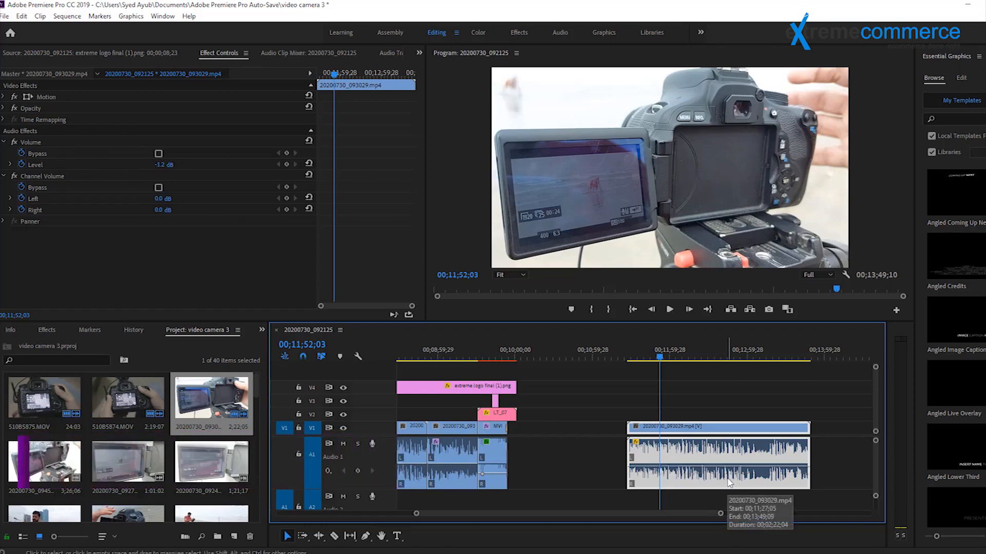
pyautogui.hotkey('ctrl', 'z')
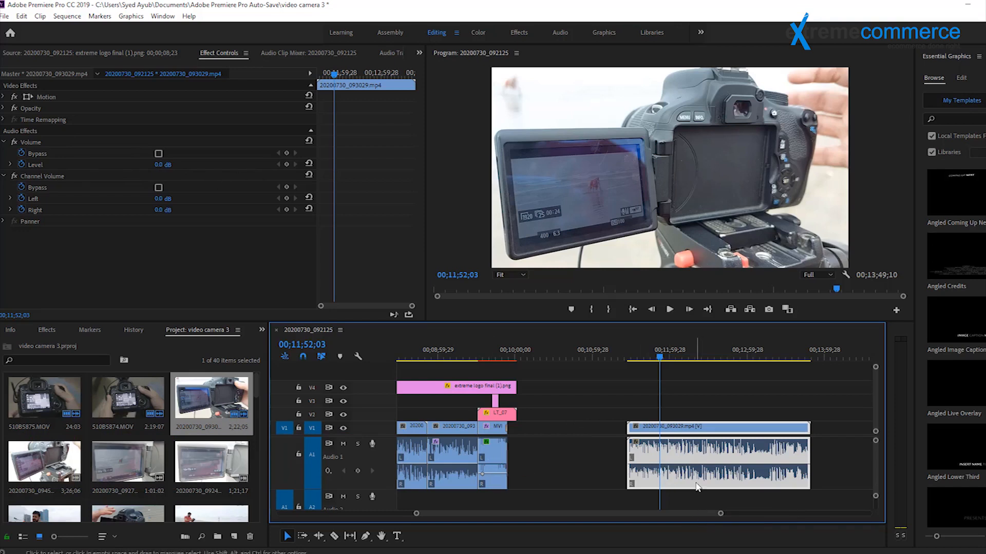
# - Move the playhead to 00;12;04;21, open the 20200730_093029.mp4 clip in the Source monitor, and play short stretches of the sequence to watch the audio meters
pyautogui.moveTo(660, 360)
pyautogui.mouseDown()
pyautogui.moveTo(642, 359)
pyautogui.moveTo(701, 362)
pyautogui.moveTo(632, 362)
pyautogui.moveTo(675, 362)
pyautogui.mouseUp()
pyautogui.doubleClick(698, 479)
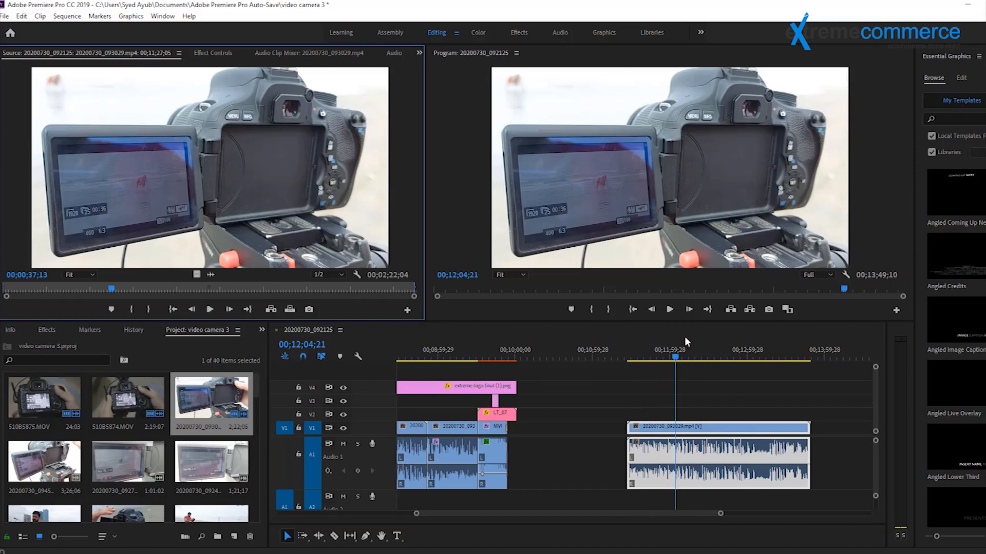
pyautogui.click(672, 314)
pyautogui.click(673, 313)
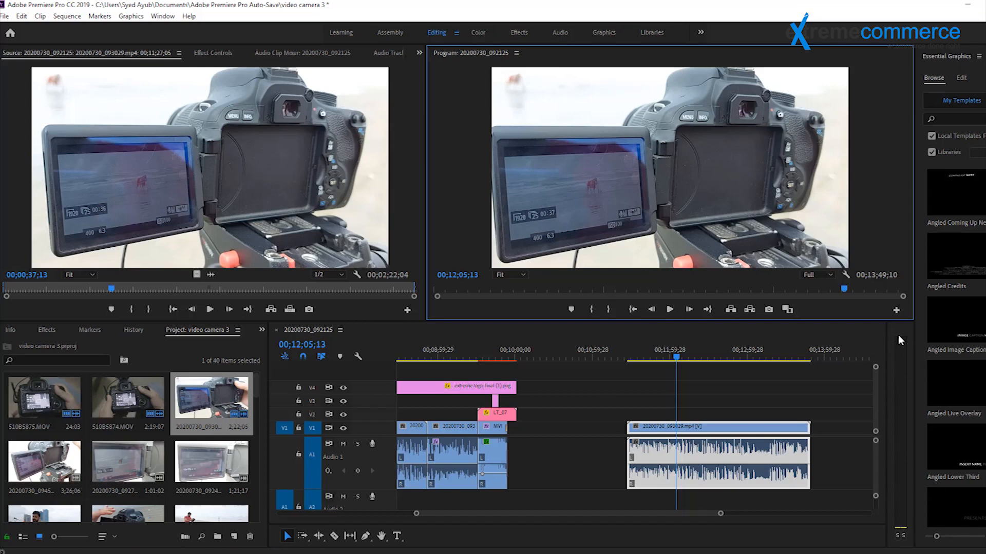
pyautogui.click(670, 310)
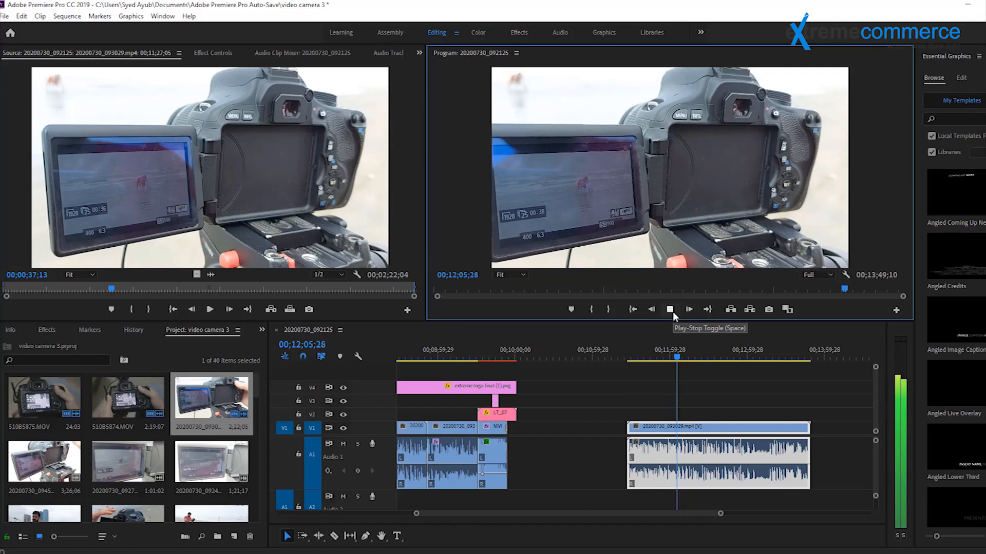
pyautogui.click(672, 312)
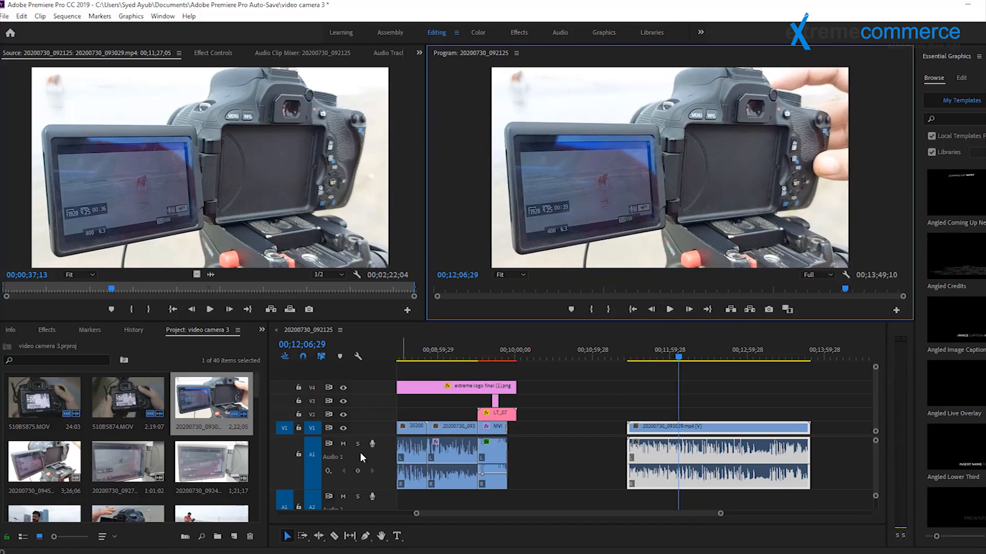
# - Mute track A1, play the sequence, and unmute the track during playback before stopping
pyautogui.click(343, 443)
pyautogui.click(670, 310)
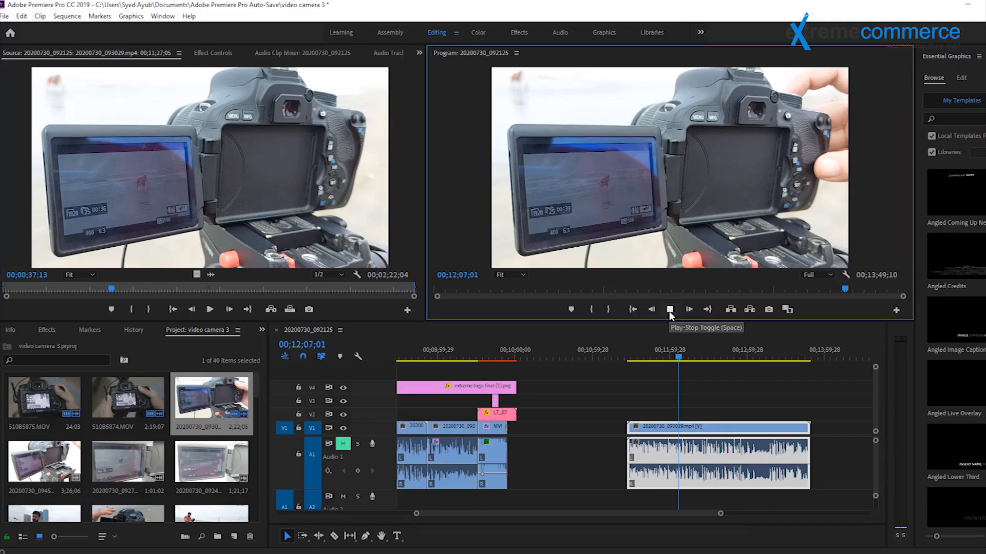
pyautogui.click(343, 443)
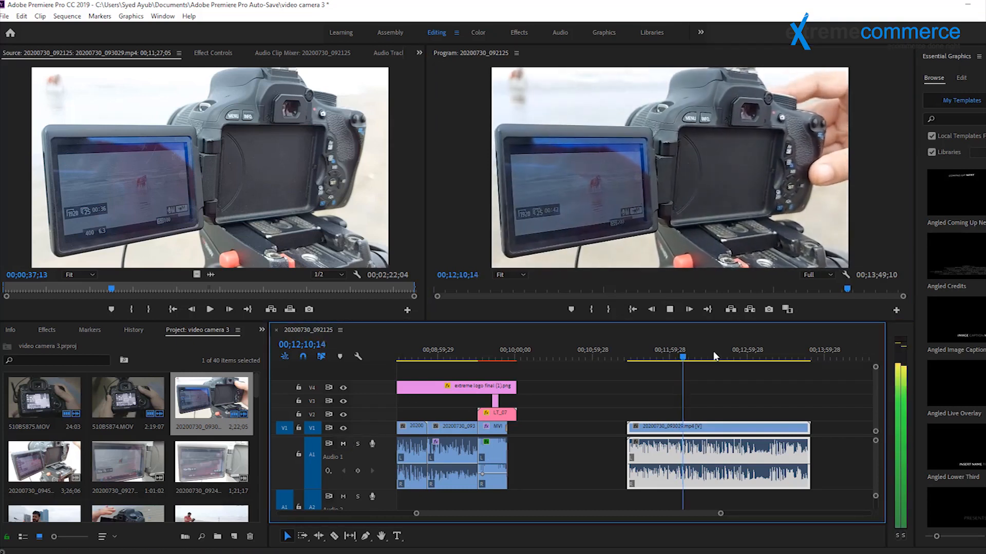
pyautogui.click(669, 310)
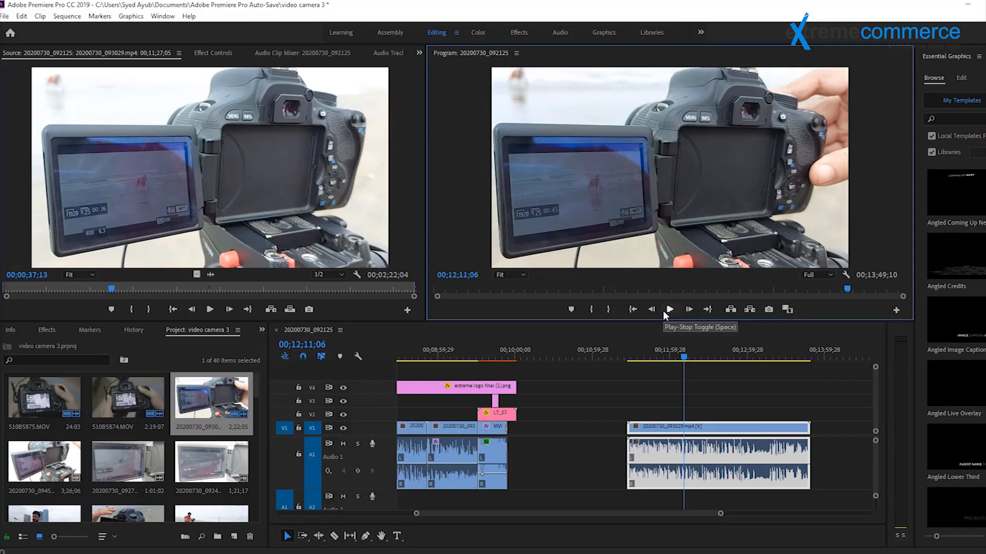
# - Play the sequence onward to about 00;12;19;08 and check the clip's loudness on the audio meters
pyautogui.click(664, 312)
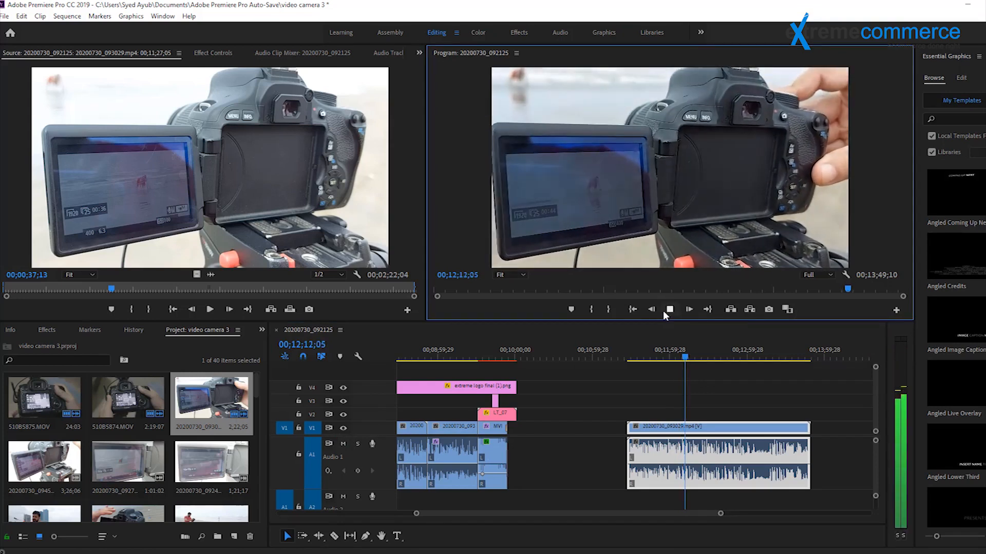
pyautogui.click(665, 311)
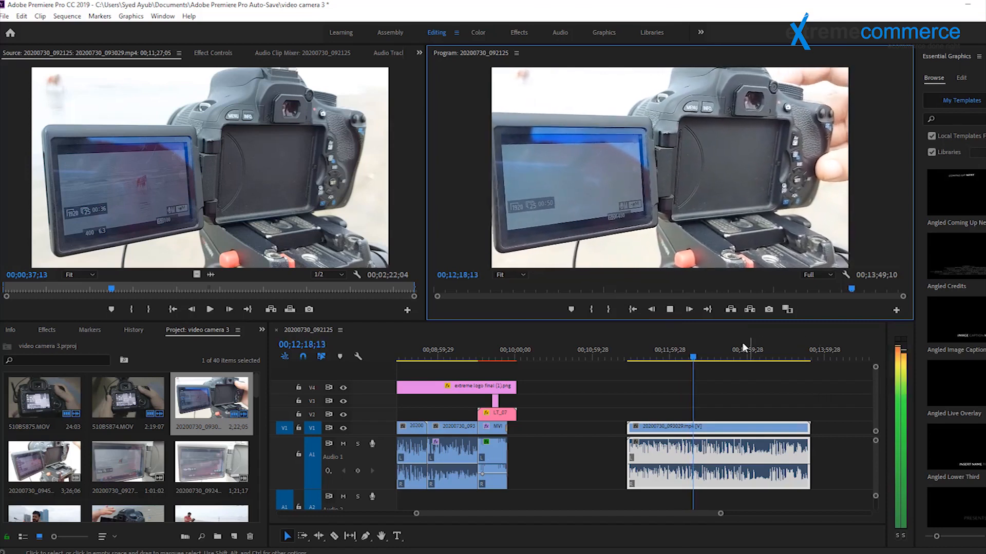
pyautogui.click(670, 313)
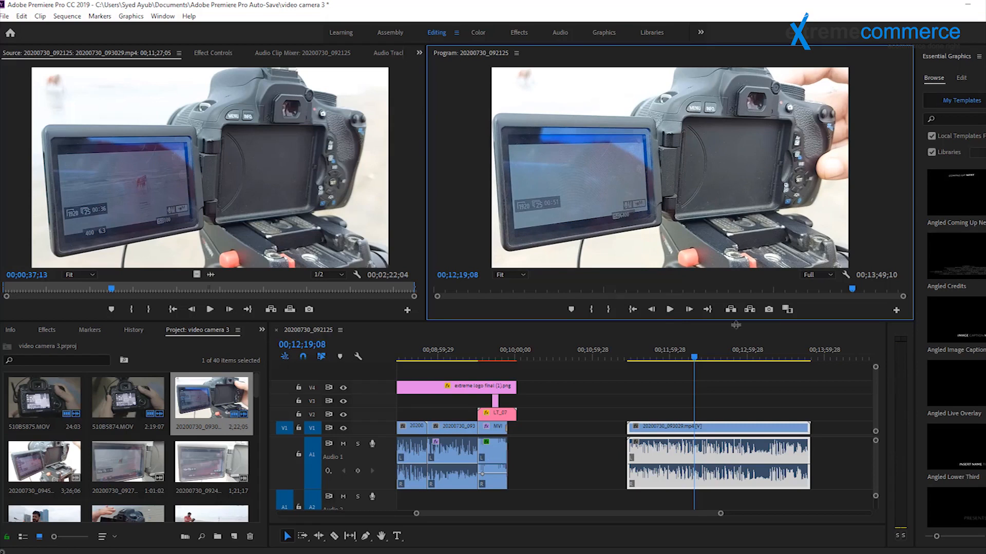
# - Examine the channel faders of tracks Audio 1 to Audio 4 in the Audio Clip Mixer
pyautogui.click(698, 454)
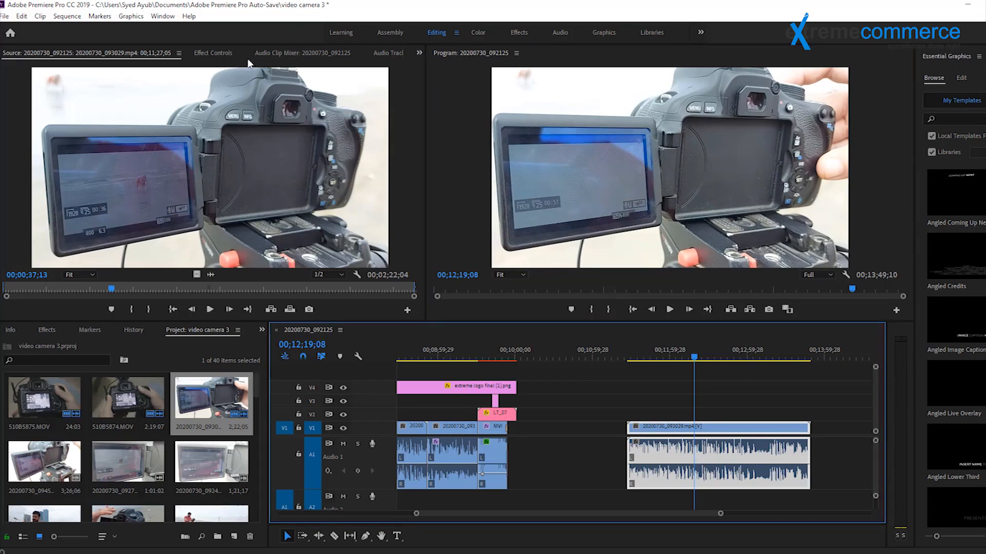
pyautogui.click(279, 53)
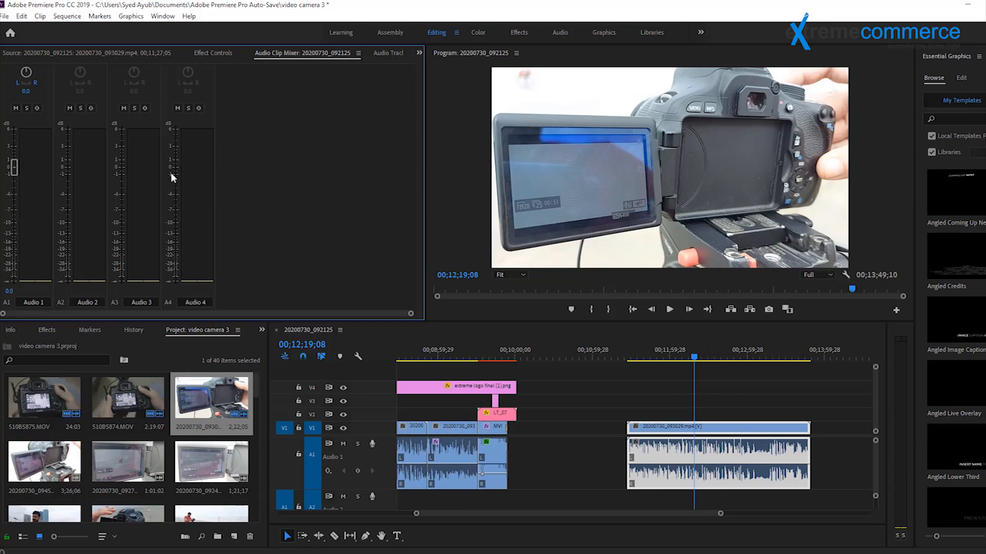
pyautogui.hotkey('shift', '3')
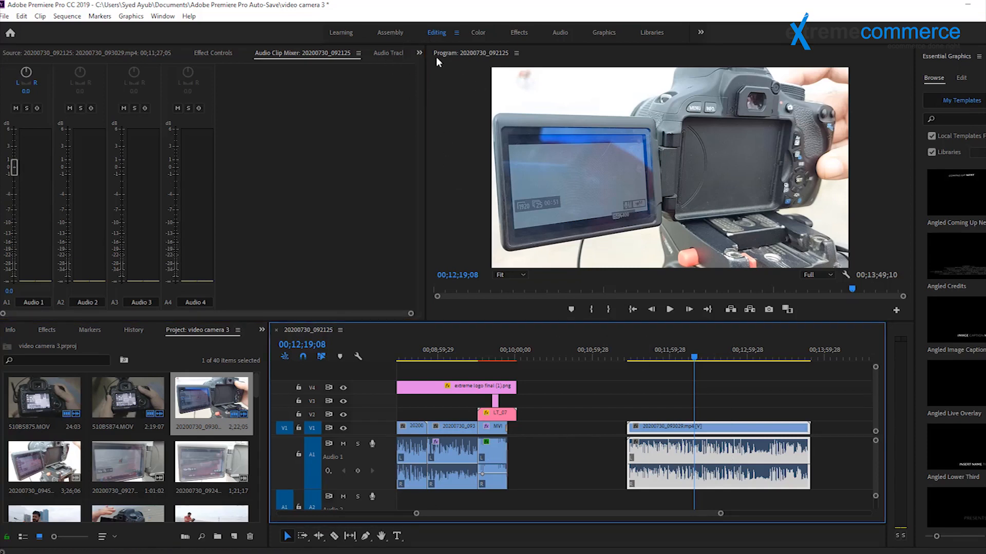
# - Play the sequence to about 00;12;23;12 with the Audio Track Mixer open, watching the track and Master levels, and try out the Master fader
pyautogui.click(394, 55)
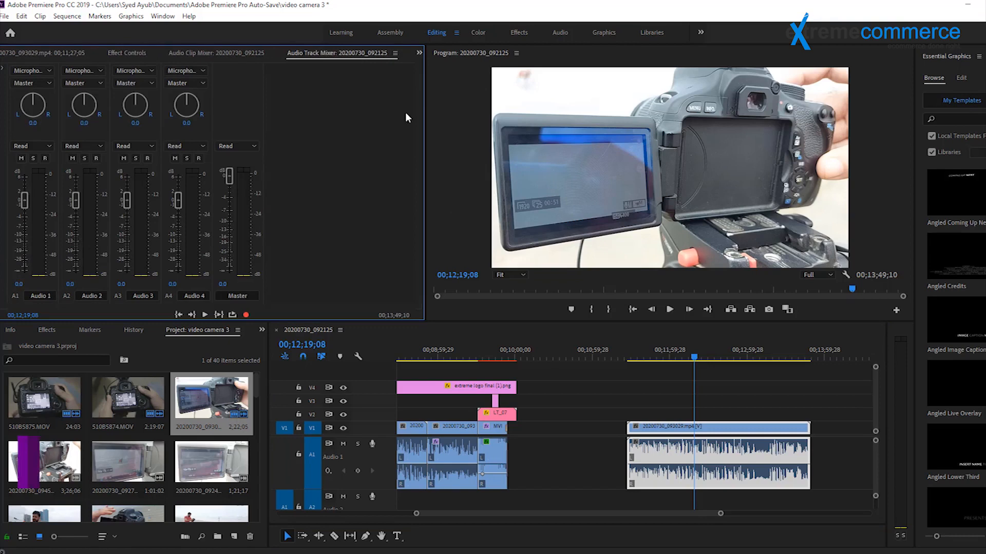
pyautogui.click(670, 309)
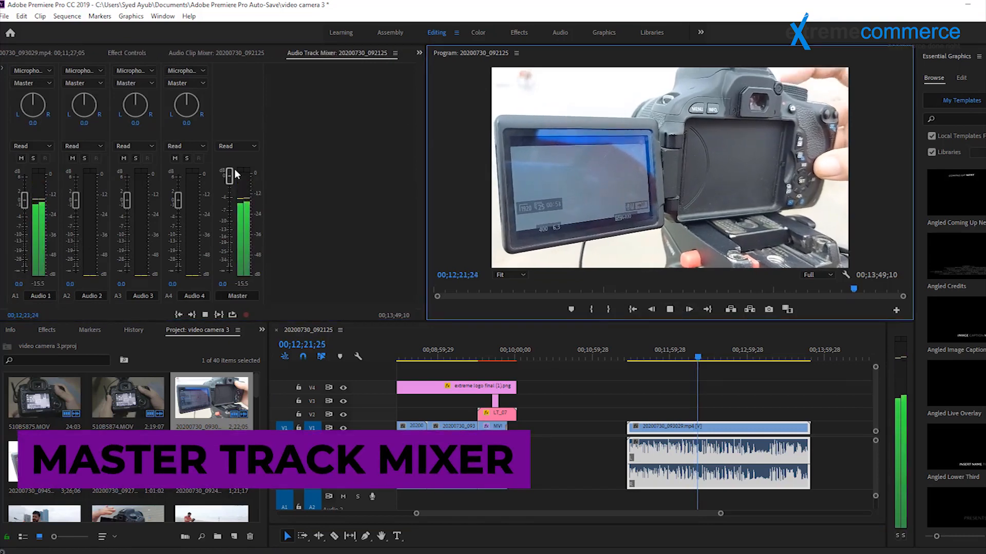
pyautogui.press('space')
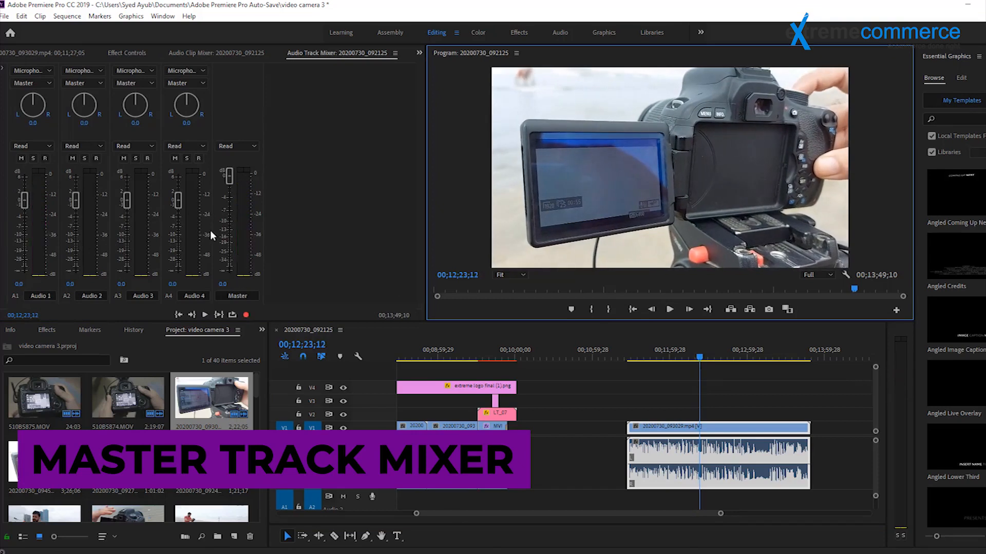
pyautogui.moveTo(229, 177); pyautogui.dragTo(228, 187)
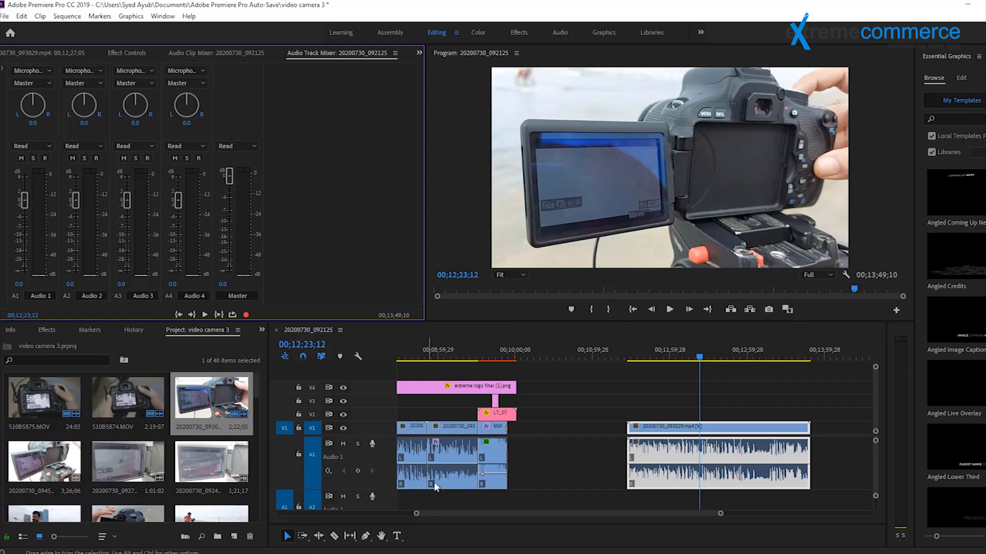
# - Look over the individual audio clips along track A1, finishing with the separate 20200730_093029.mp4 clip selected
pyautogui.moveTo(706, 514); pyautogui.dragTo(648, 515)
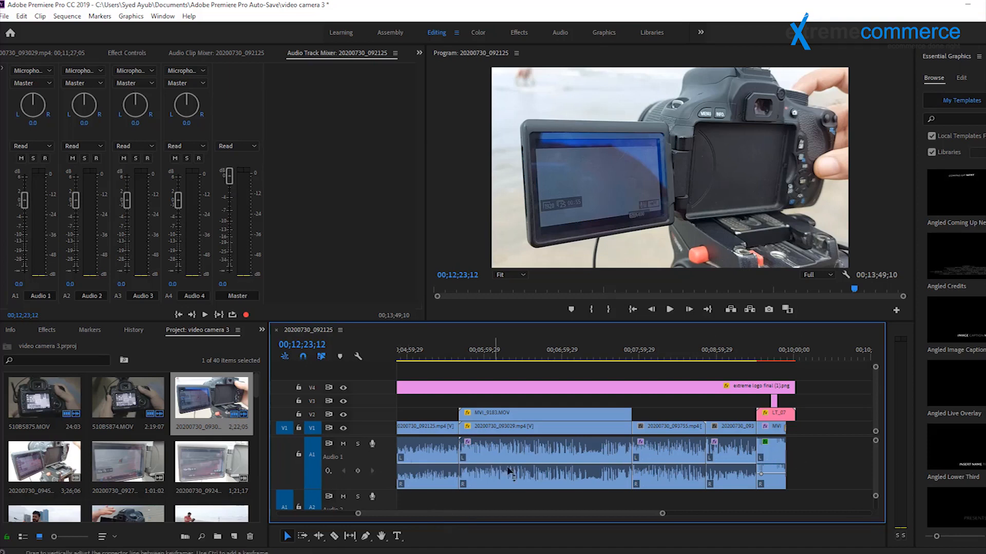
pyautogui.moveTo(584, 515); pyautogui.dragTo(644, 516)
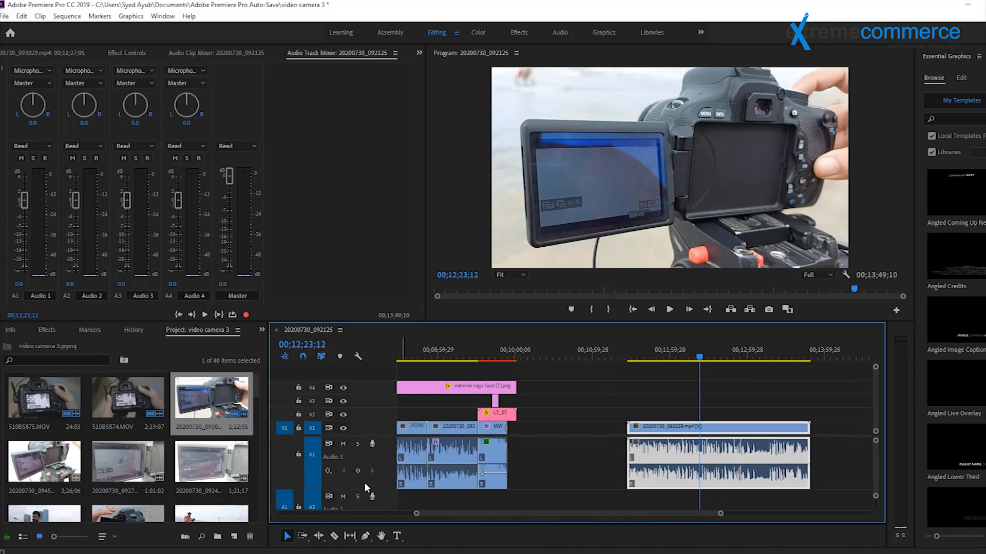
pyautogui.click(468, 458)
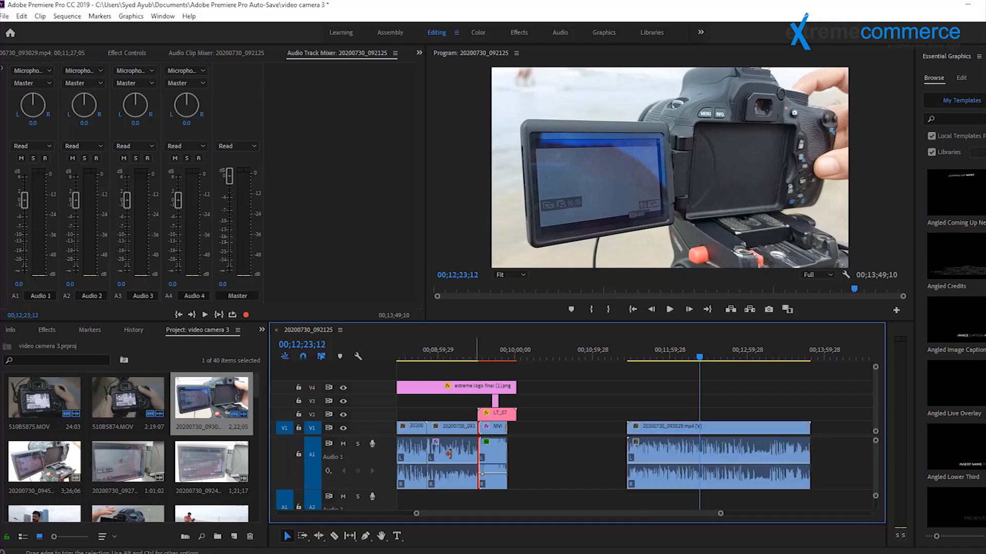
pyautogui.click(492, 457)
pyautogui.click(451, 455)
pyautogui.click(411, 454)
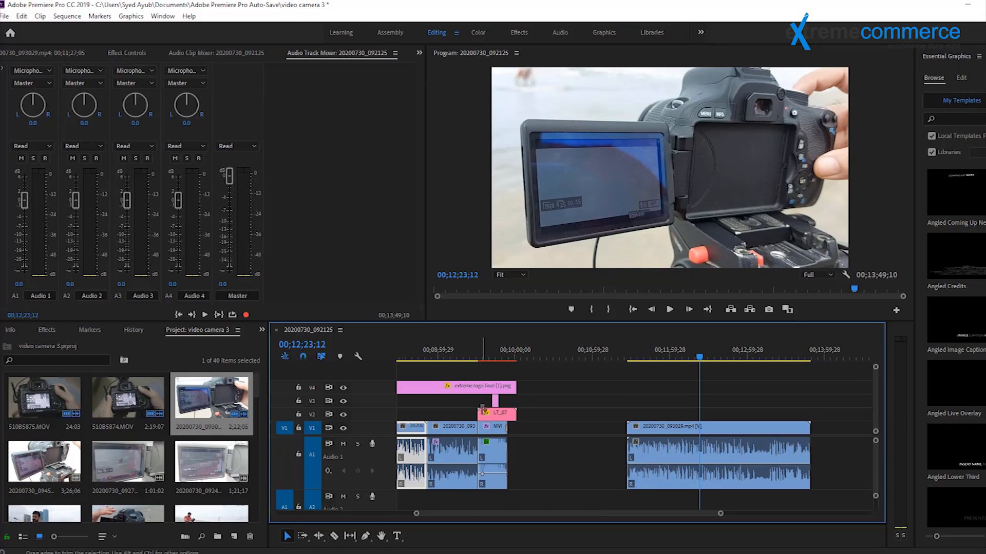
pyautogui.click(647, 459)
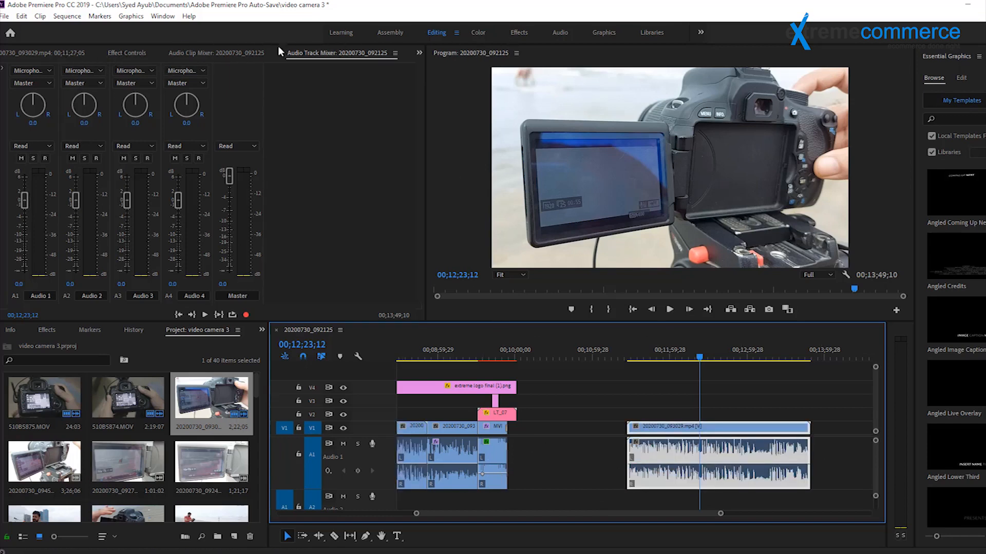
# - Compare the audio effects of the edited clips on track A1 with those of the separate 20200730_093029.mp4 clip in Effect Controls
pyautogui.click(127, 52)
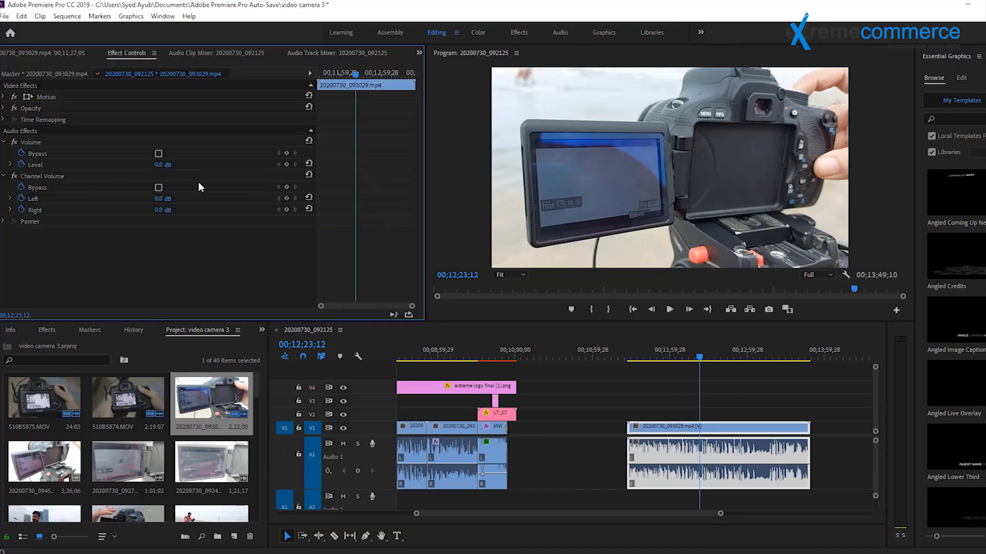
pyautogui.click(453, 454)
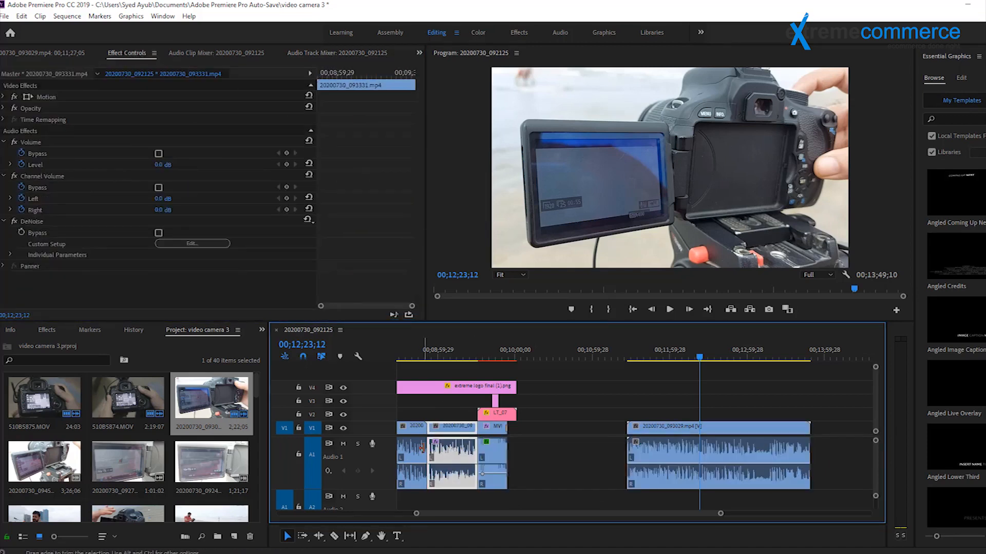
pyautogui.click(423, 447)
pyautogui.click(730, 452)
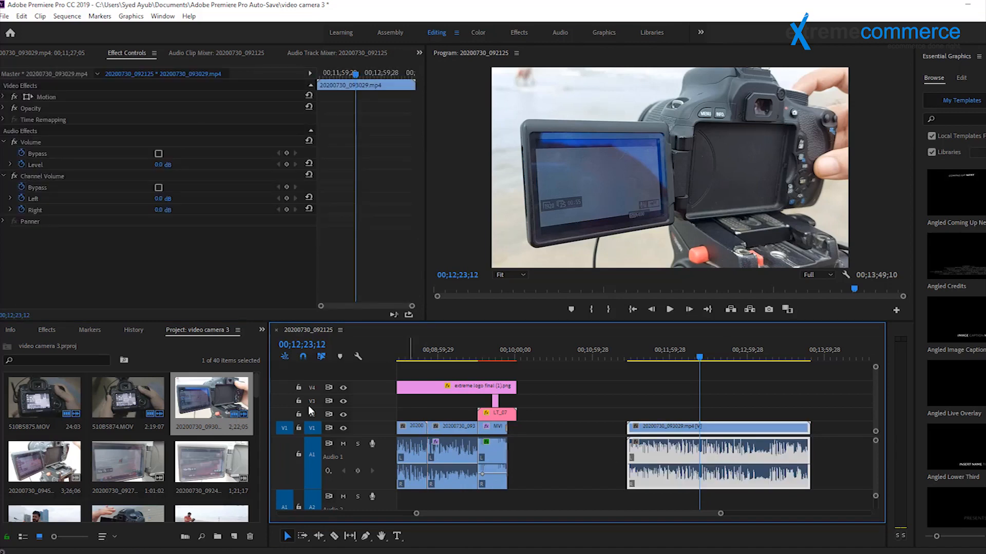
# - Bring up the Audio Track Mixer panel for the sequence and close it
pyautogui.click(367, 53)
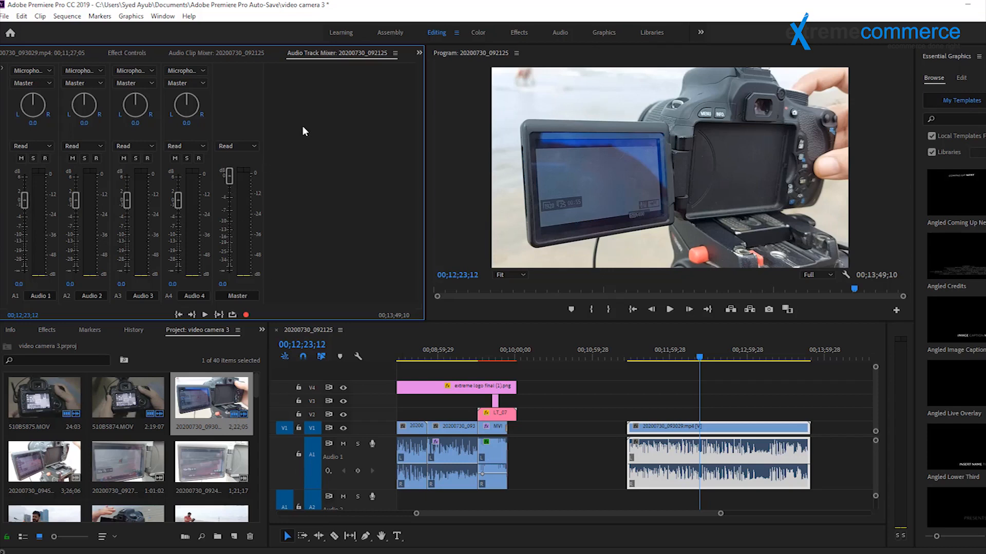
pyautogui.moveTo(382, 53); pyautogui.dragTo(406, 54)
pyautogui.click(393, 53)
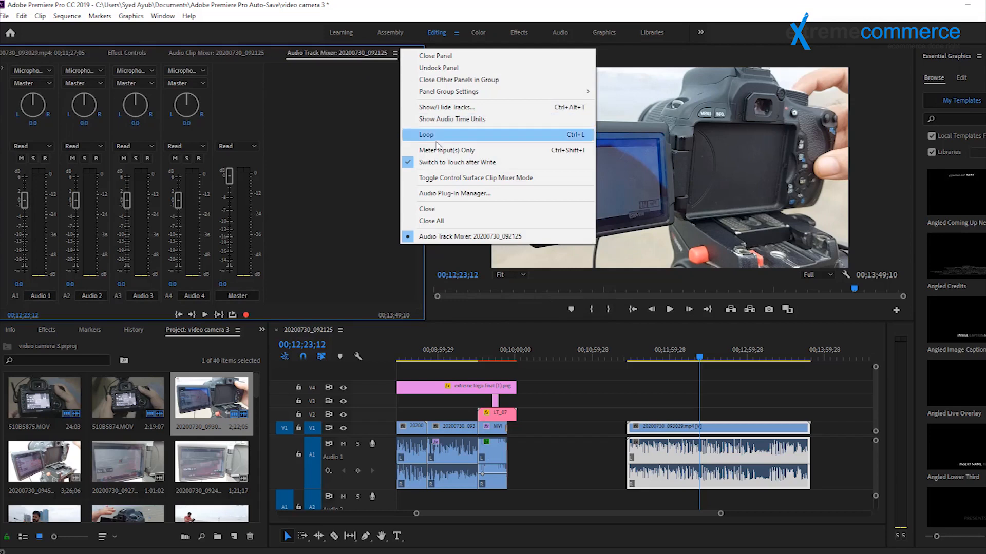
pyautogui.click(429, 56)
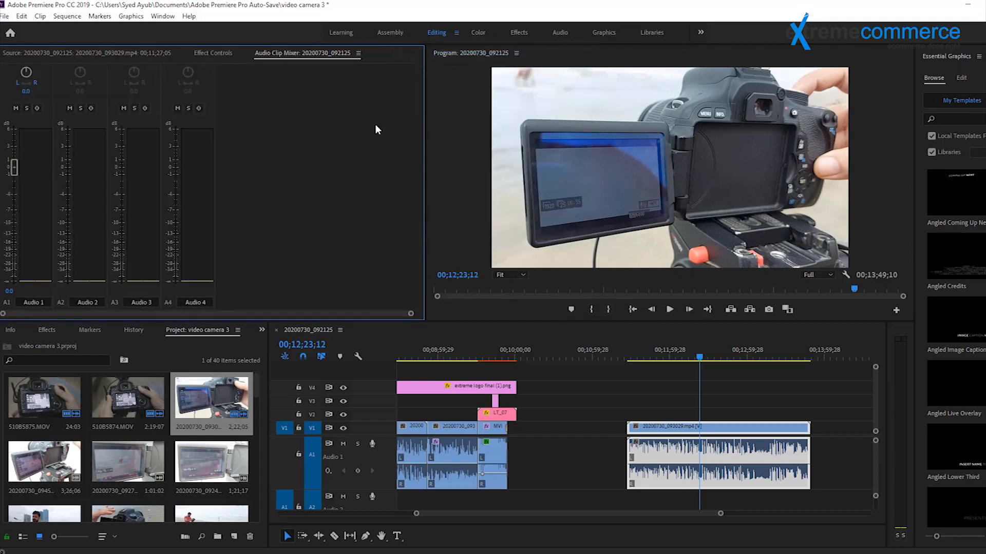
# - Review the remaining Source monitor and Effect Controls panels, and bring up the Audio Clip Mixer for the 20200730_093029.mp4 source clip
pyautogui.click(216, 56)
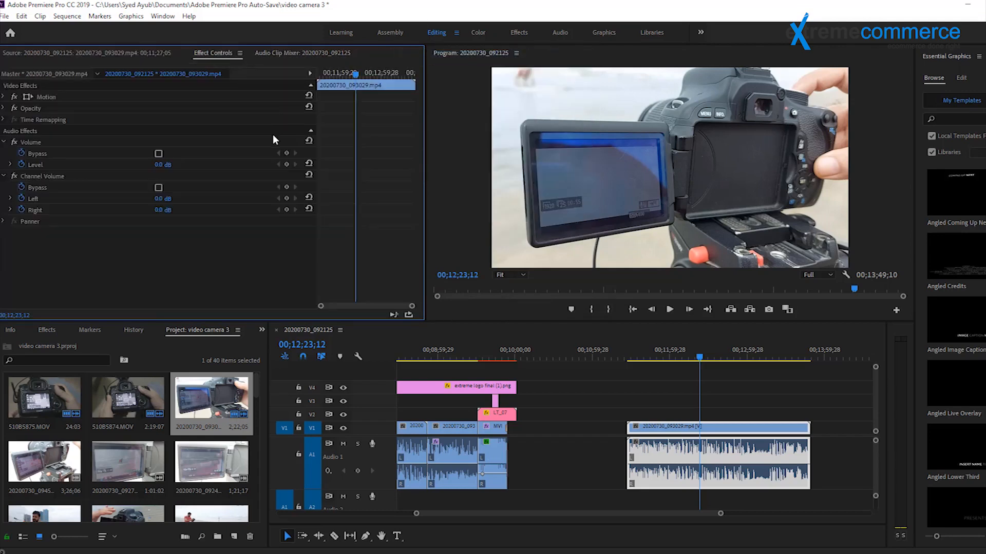
pyautogui.click(103, 56)
pyautogui.click(220, 52)
pyautogui.click(159, 53)
pyautogui.click(208, 53)
pyautogui.click(305, 56)
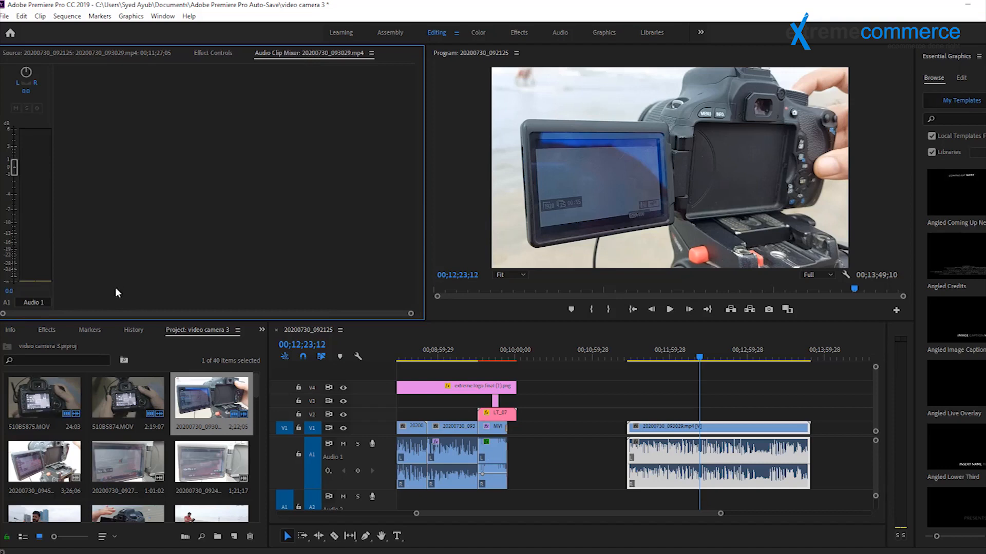
# - Play the sequence to watch its levels in the Audio Clip Mixer, and bring up the Audio Track Mixer after checking Effect Controls
pyautogui.click(670, 310)
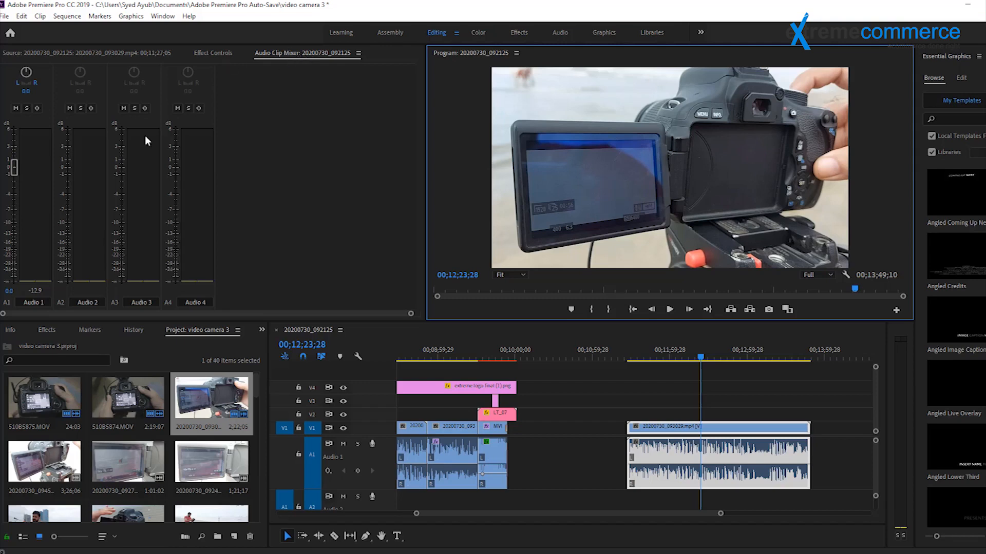
pyautogui.click(201, 57)
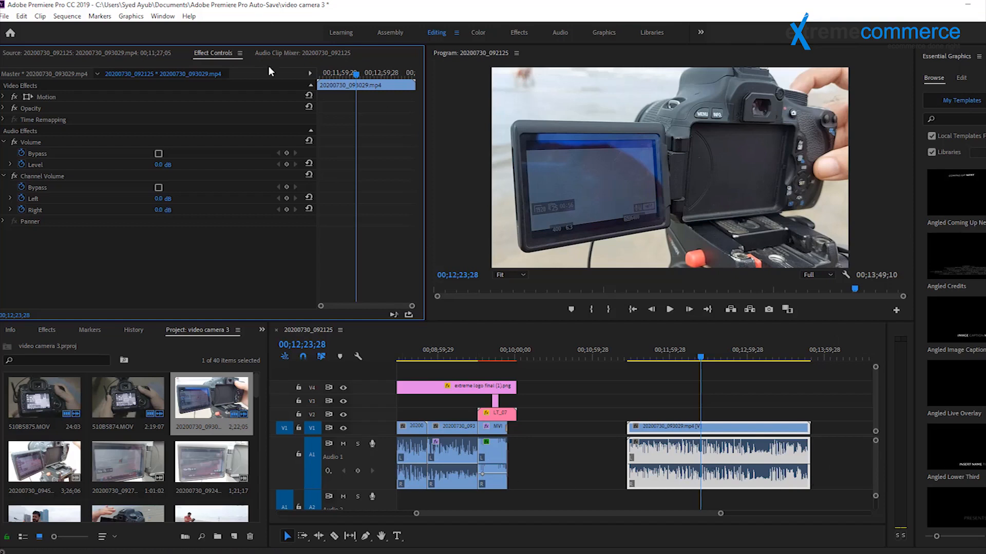
pyautogui.click(162, 17)
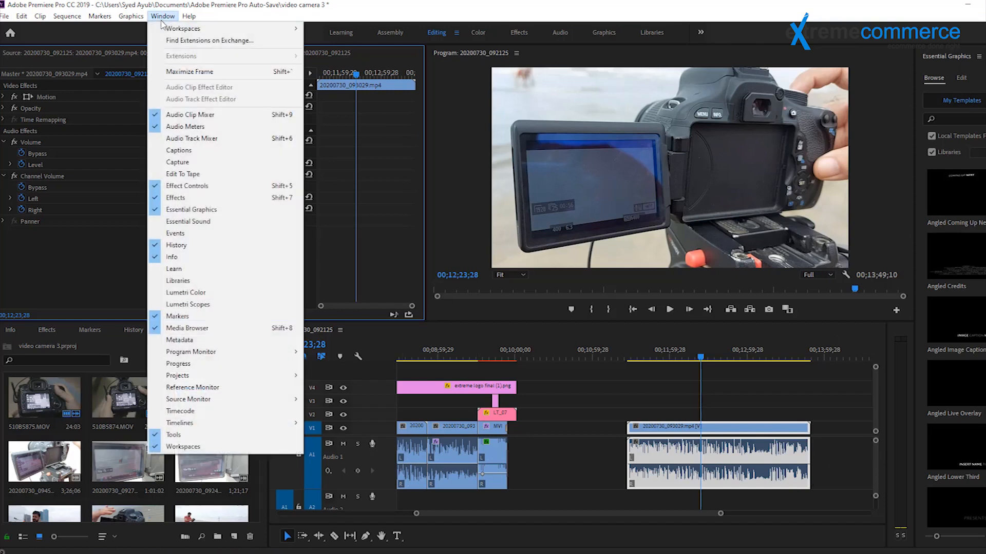
pyautogui.click(195, 139)
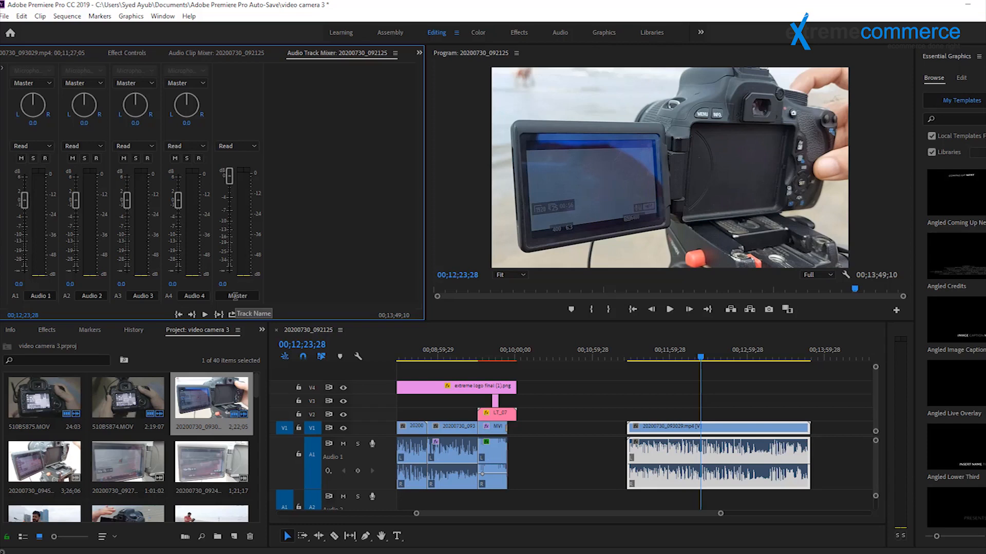
# - Test the Master fader around playback by lowering it to -5.3 dB and -22.3 dB, and return it to 0 dB
pyautogui.moveTo(229, 176); pyautogui.dragTo(232, 194)
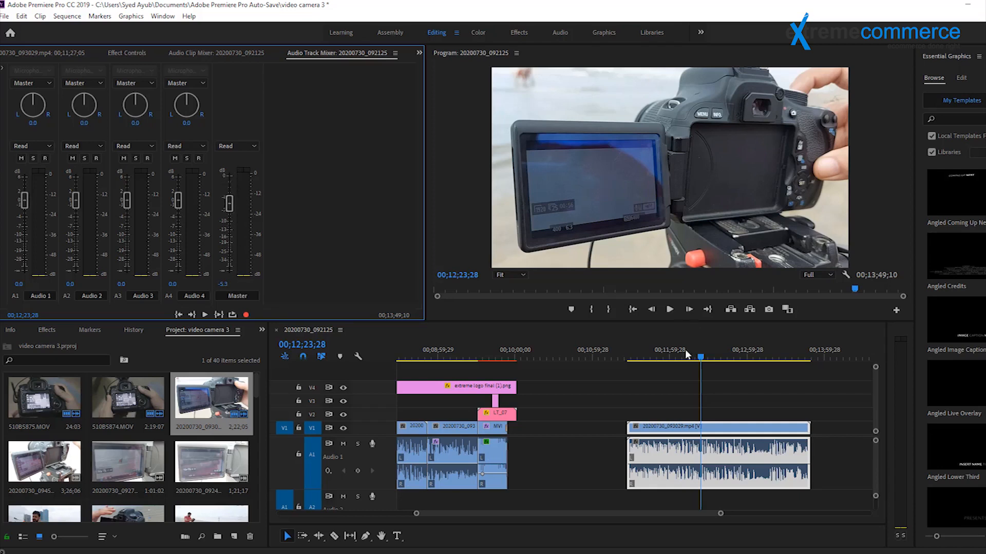
pyautogui.click(669, 310)
pyautogui.moveTo(230, 204); pyautogui.dragTo(230, 248)
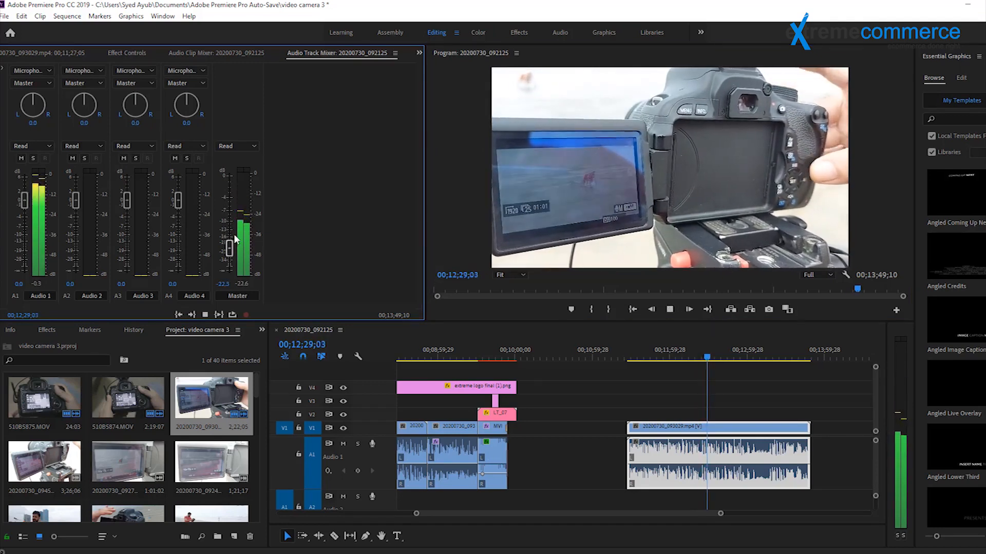
pyautogui.moveTo(226, 250); pyautogui.dragTo(230, 168)
pyautogui.click(706, 314)
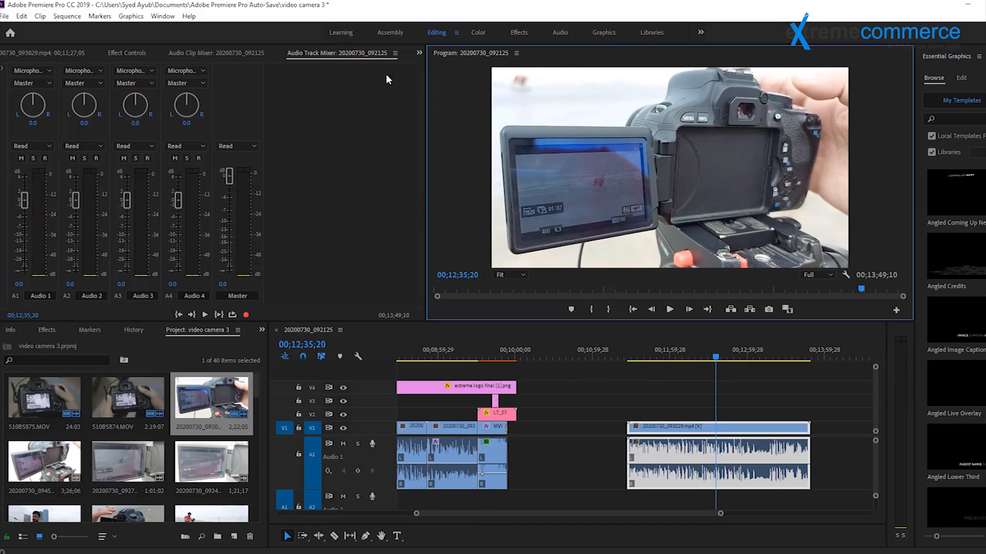
# - Check the clip's Effect Controls and browse the Audio Effects folder, including Obsolete Audio Effects, in the Effects workspace
pyautogui.click(124, 53)
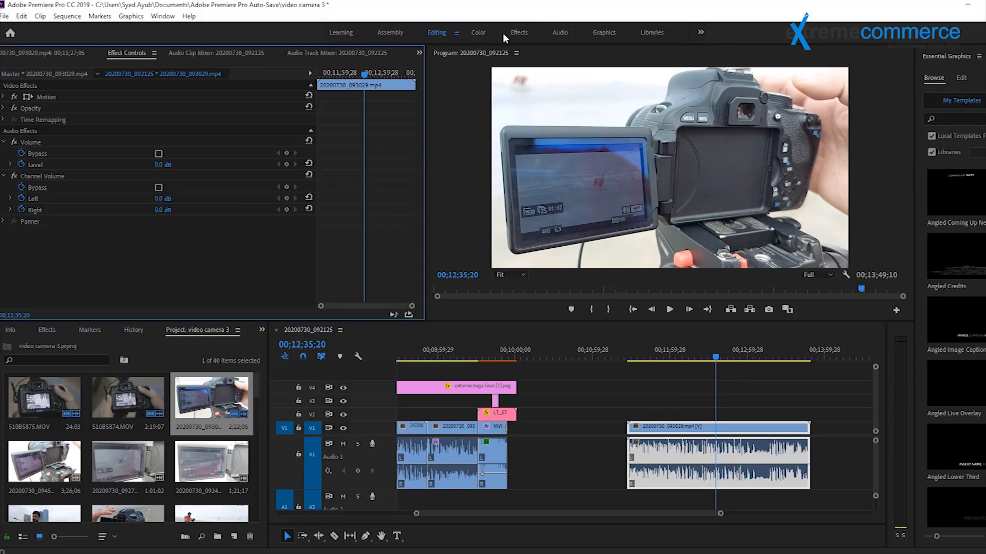
pyautogui.hotkey('alt', 'shift', '0')
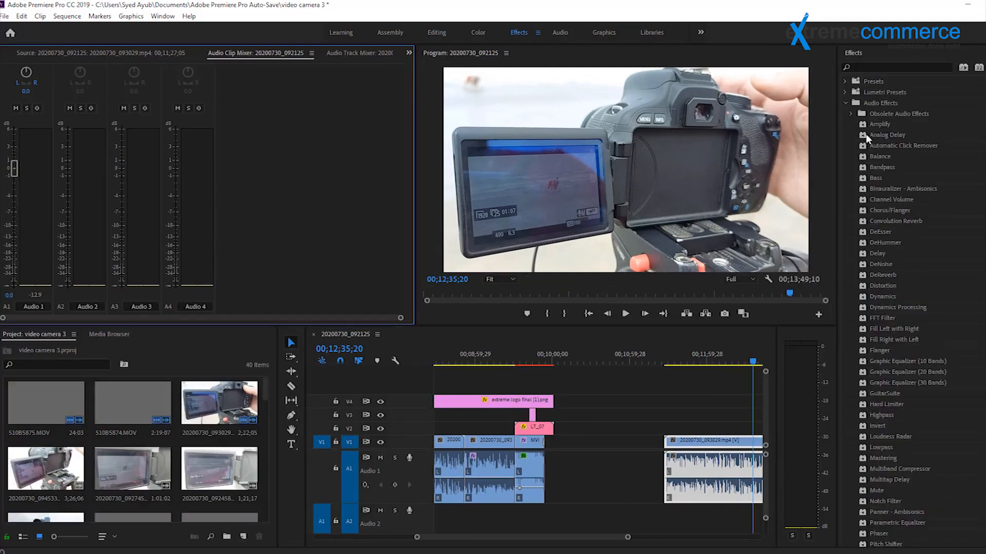
pyautogui.click(850, 114)
pyautogui.click(850, 114)
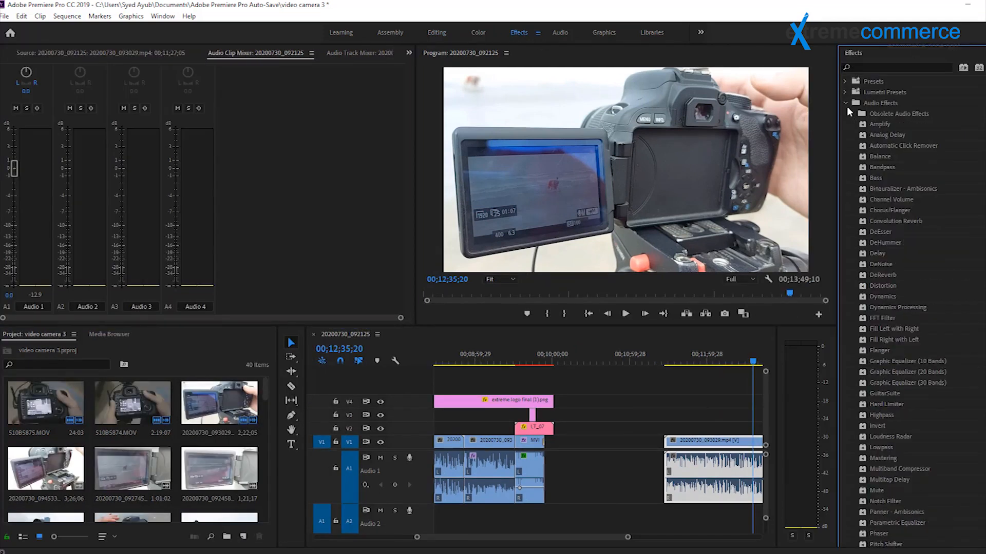
pyautogui.click(848, 112)
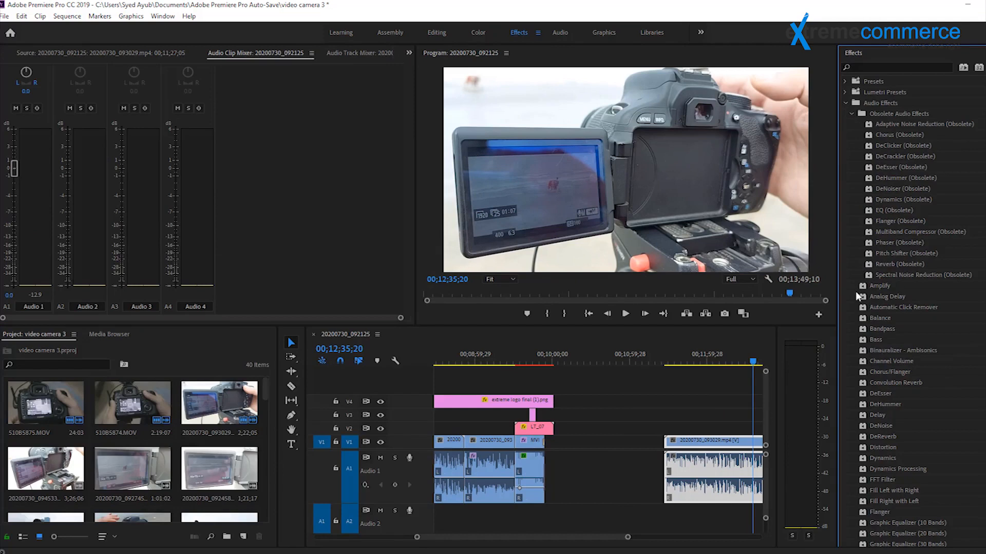
pyautogui.click(847, 101)
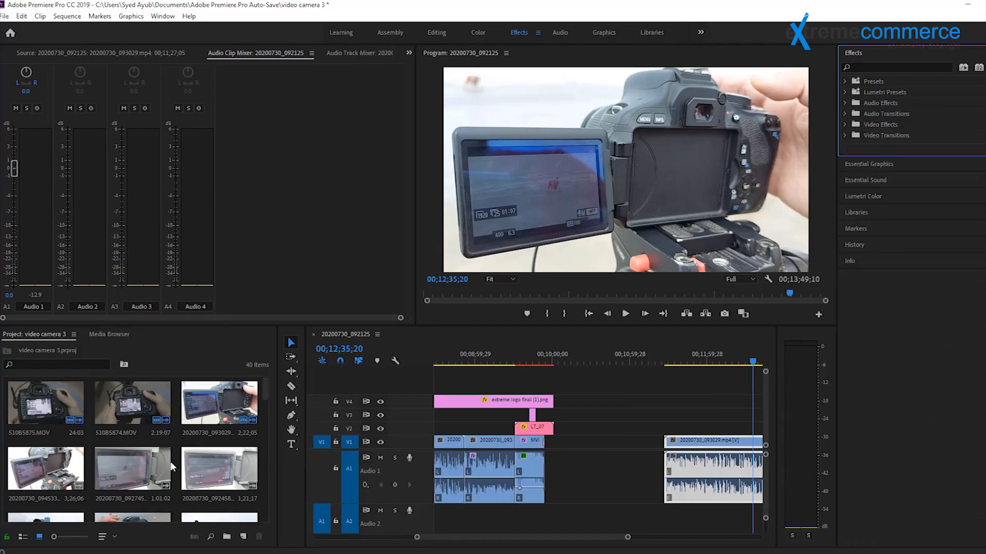
# - Look at the Media Browser and Project panel, and bring up the Effects panel in the Editing workspace
pyautogui.click(94, 335)
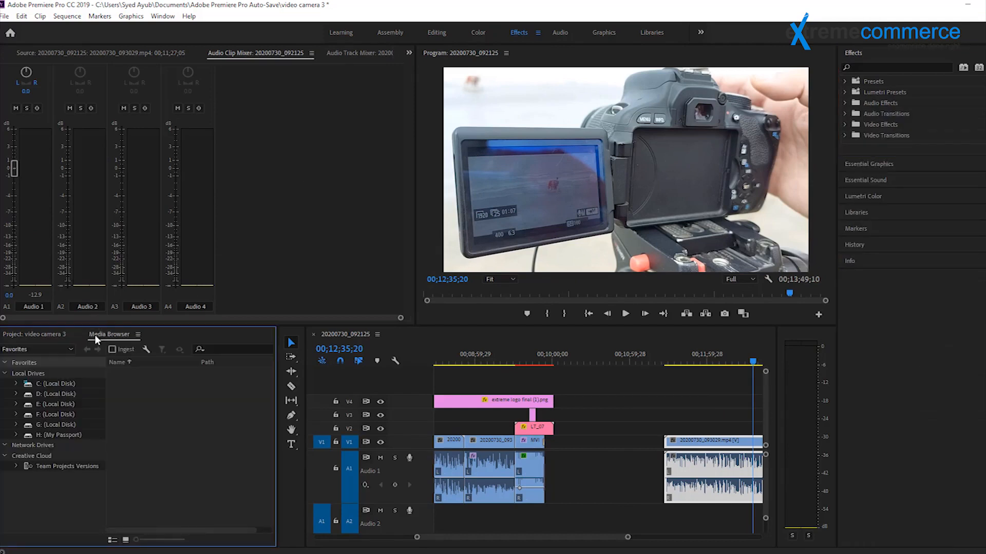
pyautogui.click(57, 335)
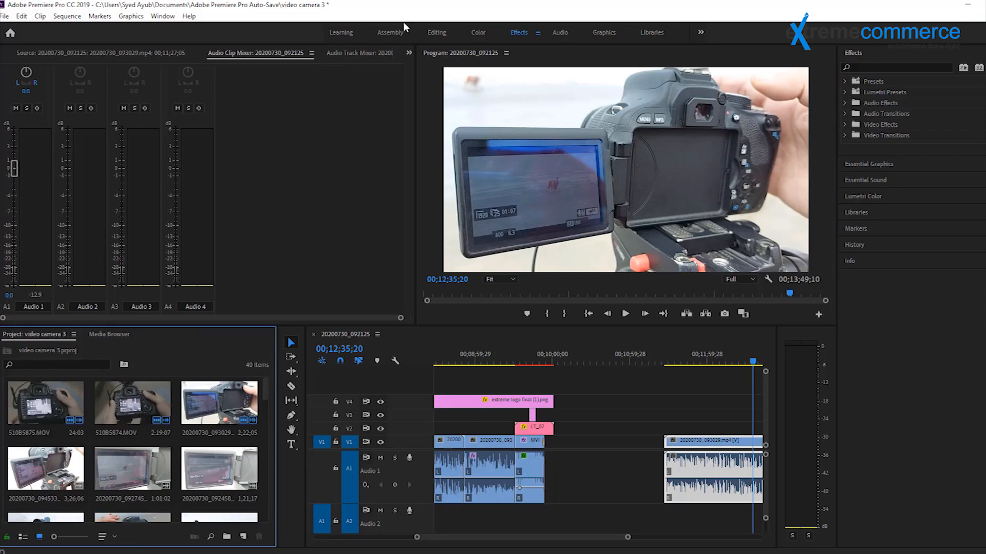
pyautogui.click(436, 32)
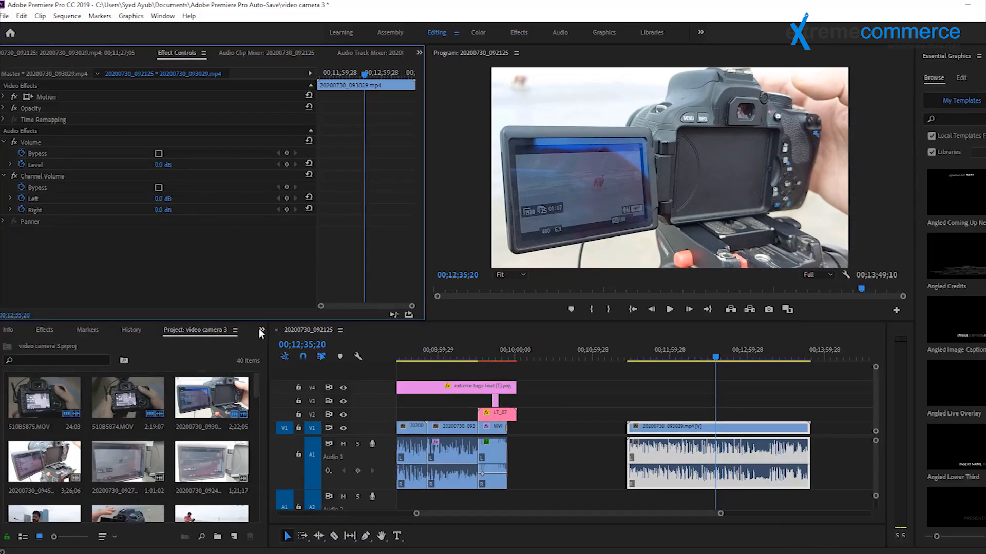
pyautogui.click(46, 333)
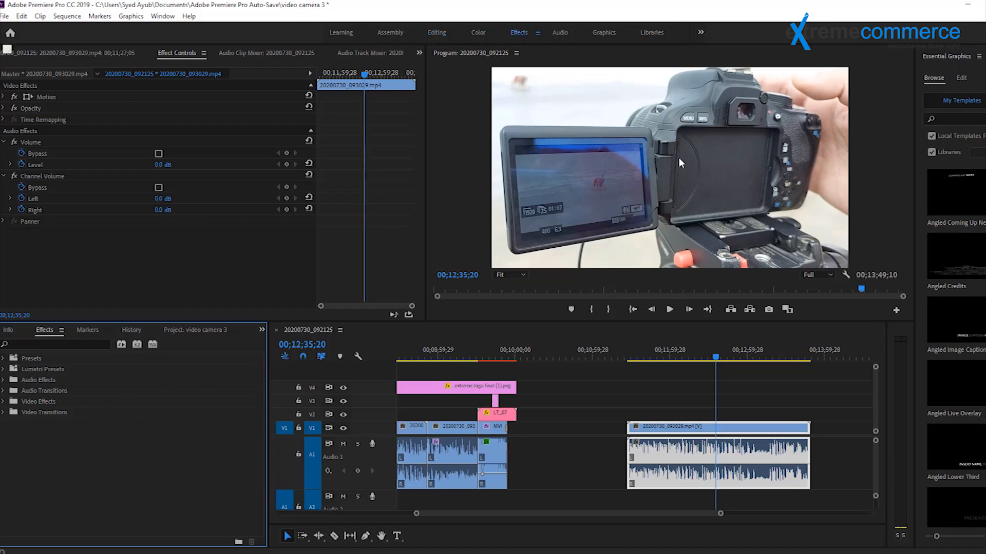
# - Apply the DeNoise audio effect to the separate 20200730_093029.mp4 clip on track A1 from the Effects workspace
pyautogui.hotkey('alt', 'shift', '0')
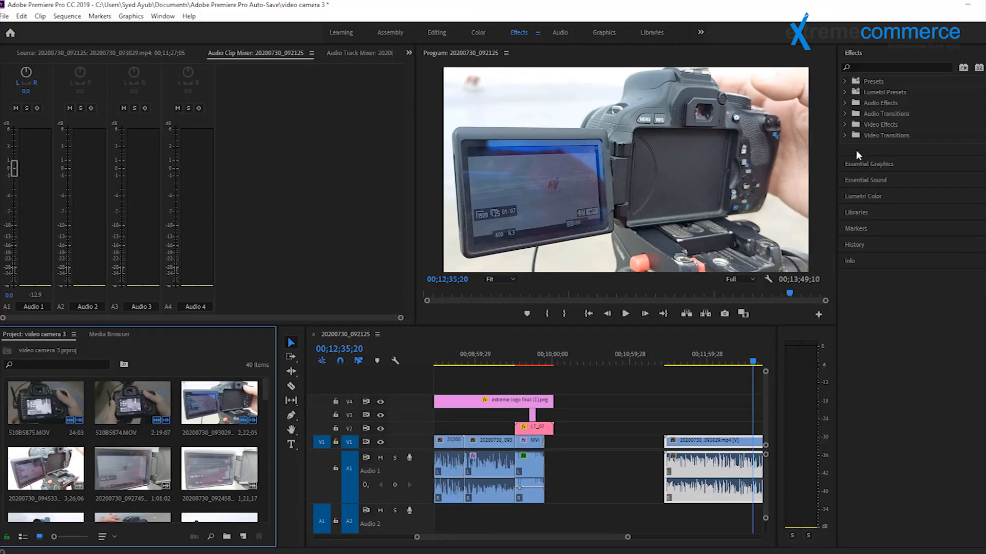
pyautogui.click(845, 103)
pyautogui.click(851, 114)
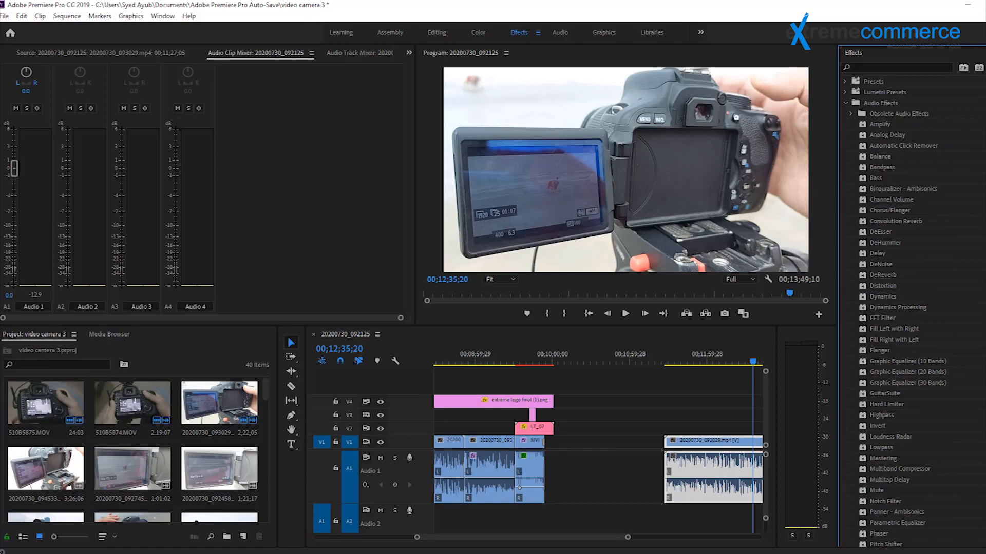
pyautogui.moveTo(628, 537); pyautogui.dragTo(674, 537)
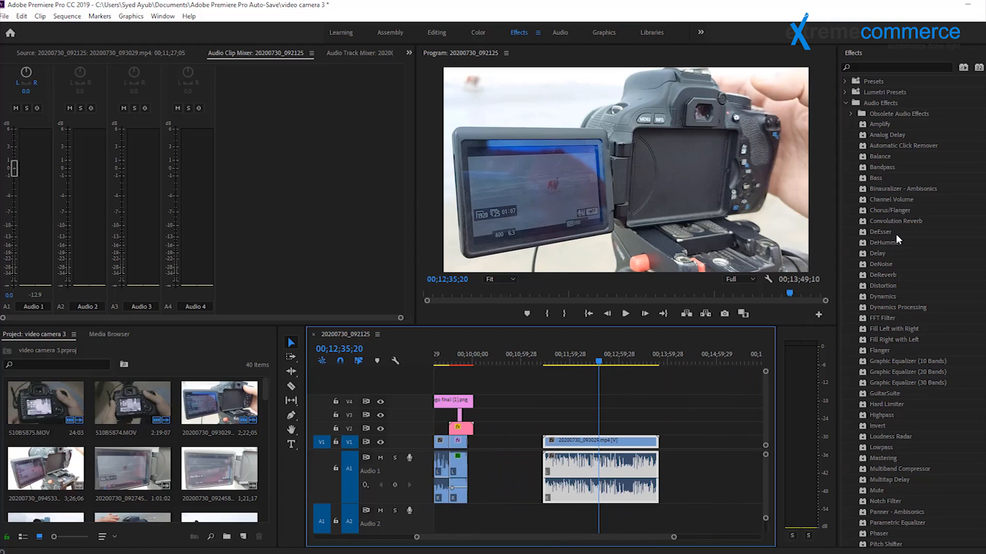
pyautogui.click(880, 265)
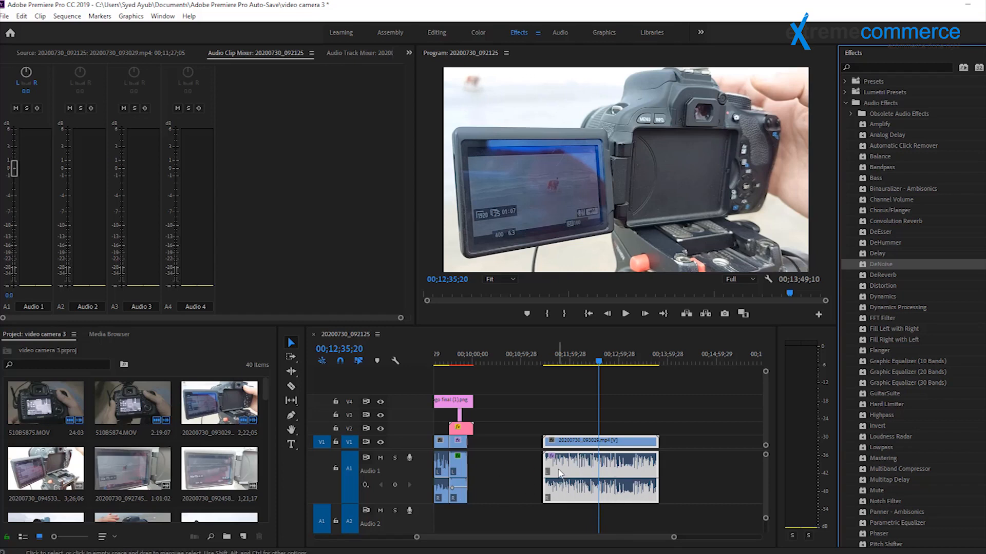
pyautogui.click(623, 475)
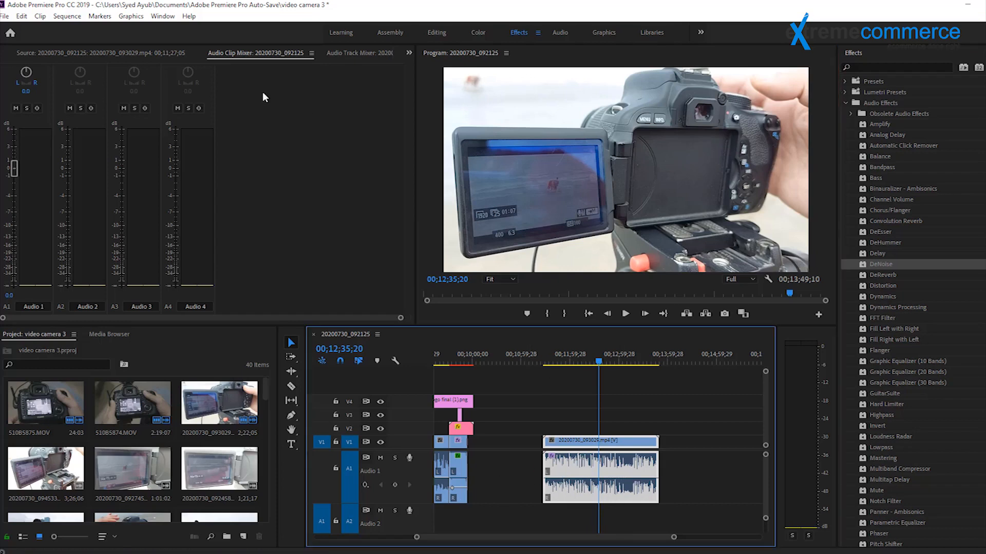
# - Return to the Editing workspace, remove DeNoise from the 20200730_093029.mp4 clip, and reapply it from the Audio Effects folder
pyautogui.click(432, 35)
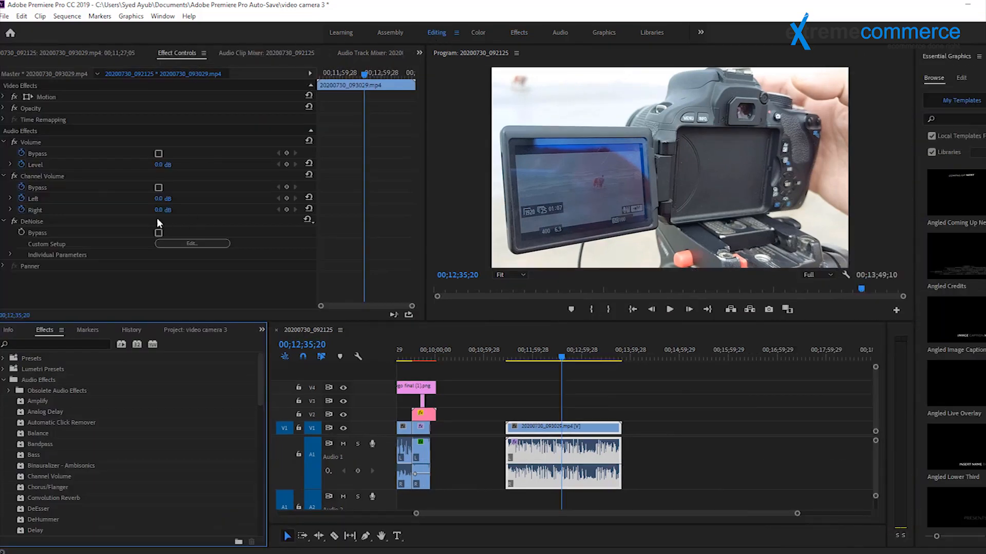
pyautogui.click(14, 221)
pyautogui.press('Delete')
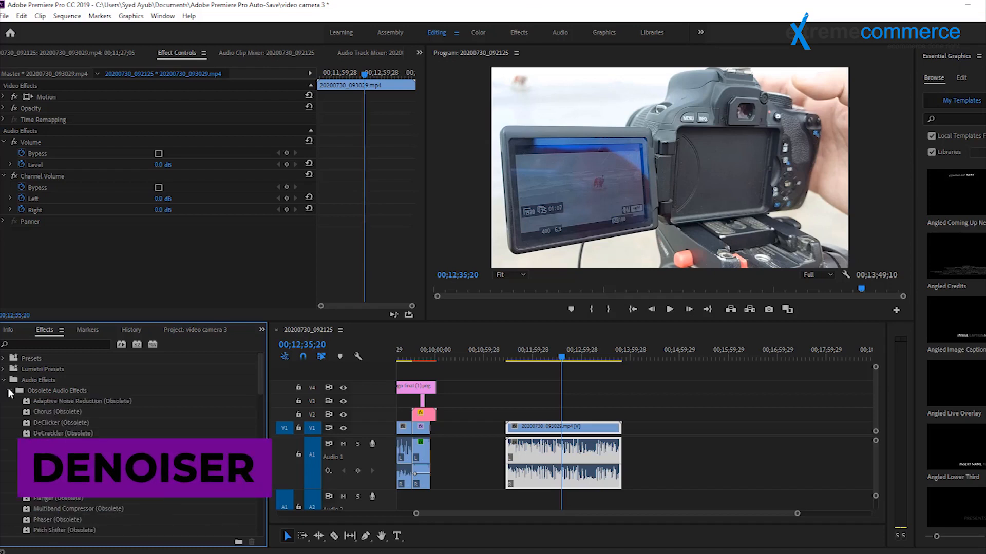
pyautogui.scroll(-1, 128, 462)
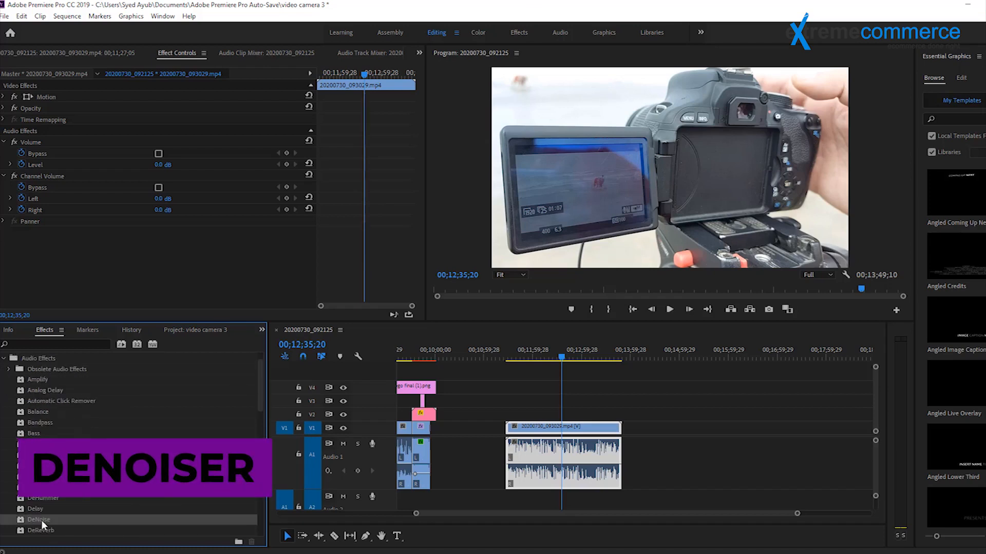
pyautogui.moveTo(44, 520); pyautogui.dragTo(607, 469)
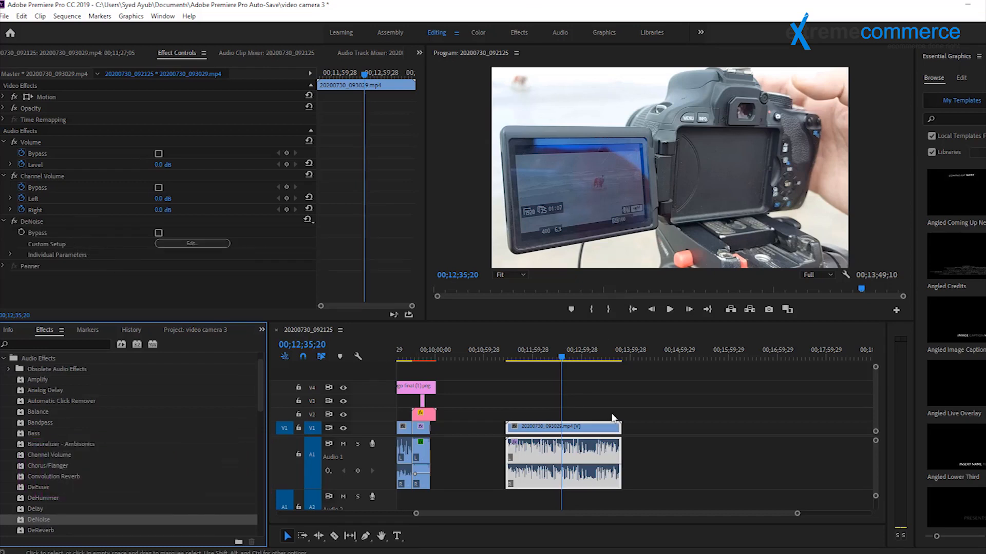
# - Play the 20200730_093029.mp4 clip from near its beginning and toggle its DeNoise effect off and on for comparison
pyautogui.moveTo(562, 359); pyautogui.dragTo(512, 358)
pyautogui.click(668, 310)
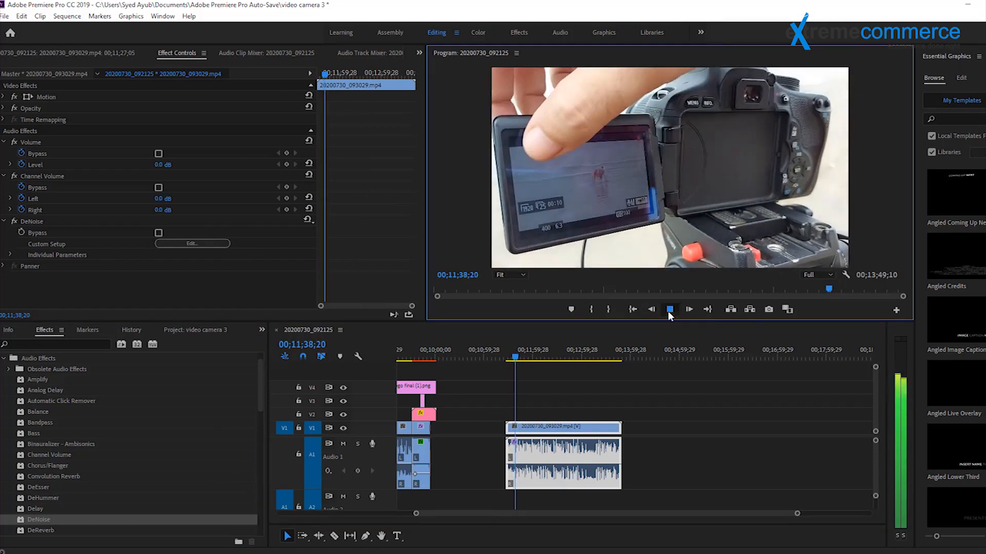
pyautogui.click(669, 310)
pyautogui.click(12, 220)
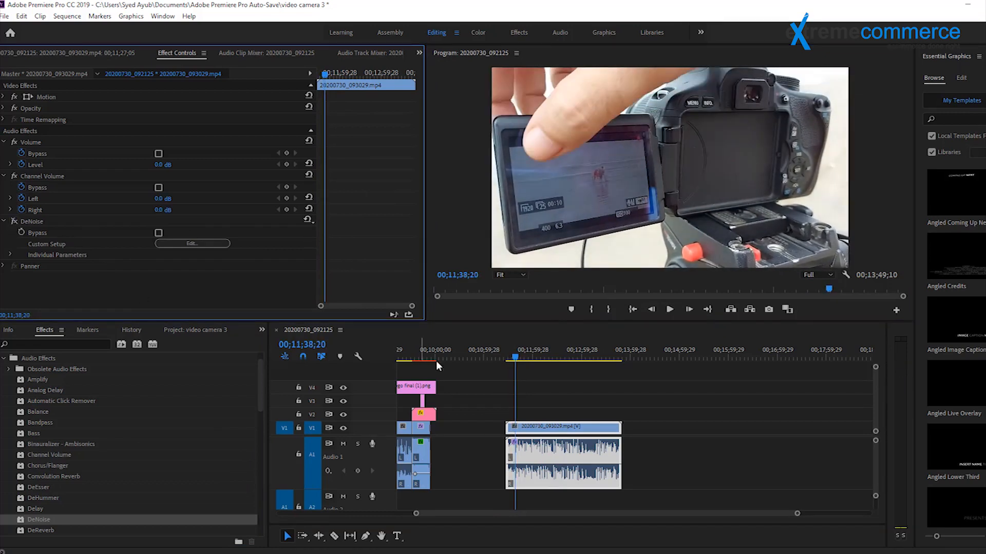
pyautogui.click(510, 356)
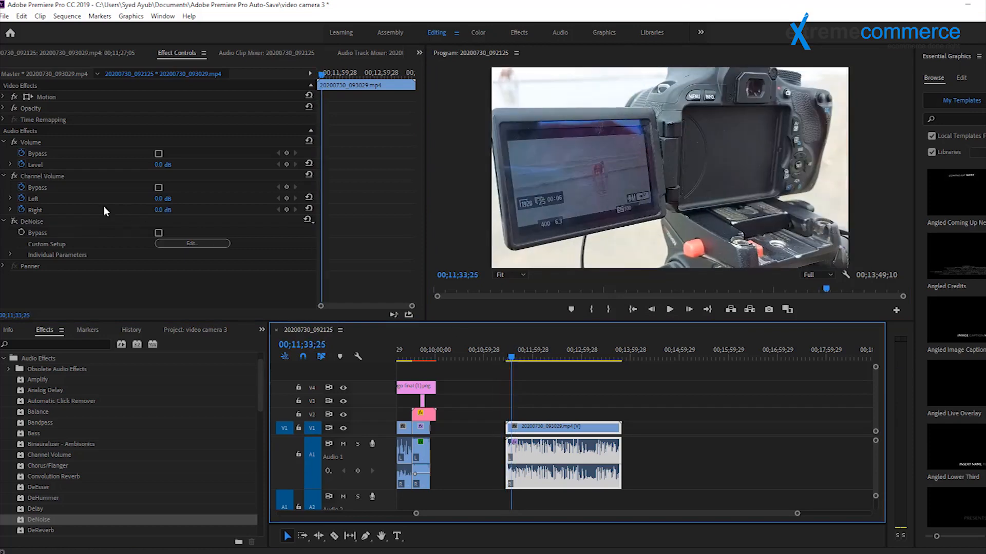
pyautogui.click(14, 224)
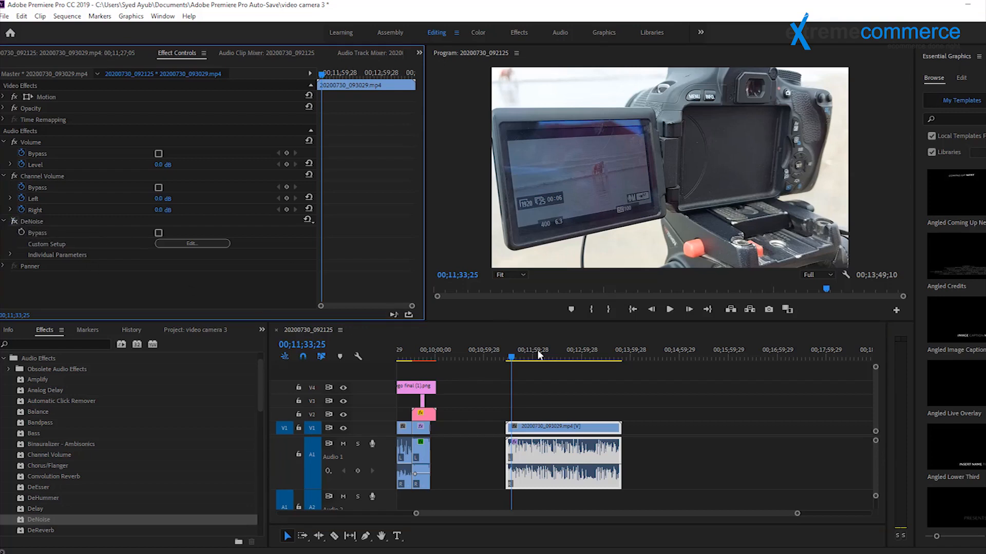
# - Play the clip in two passes while watching the Audio 1 and Master levels in the Audio Track Mixer, returning to Effect Controls after each
pyautogui.click(355, 54)
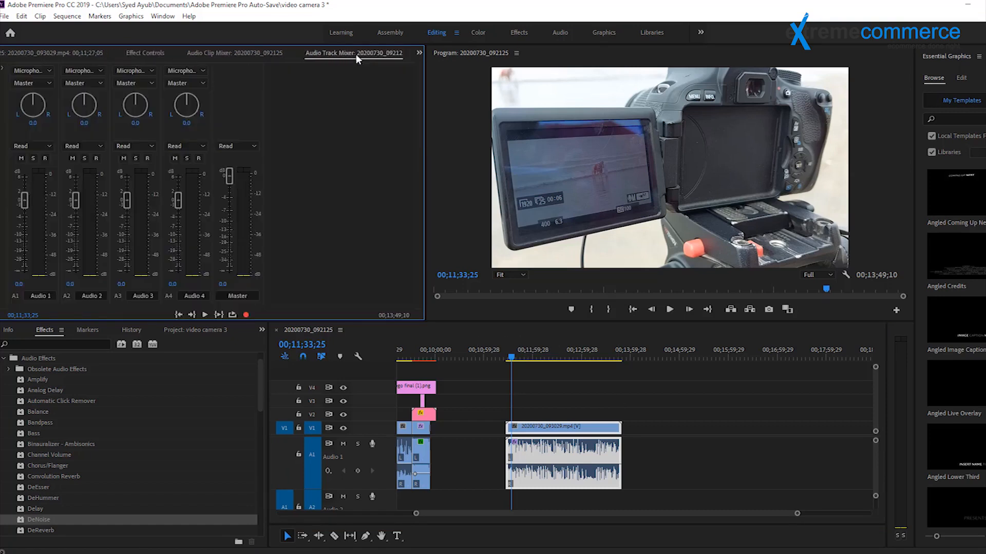
pyautogui.click(669, 309)
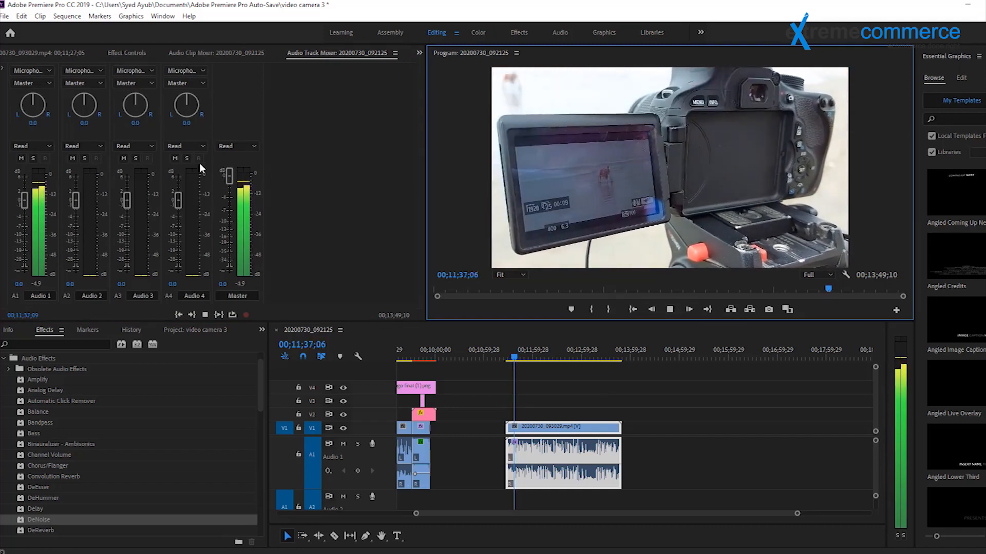
pyautogui.click(670, 309)
pyautogui.click(127, 53)
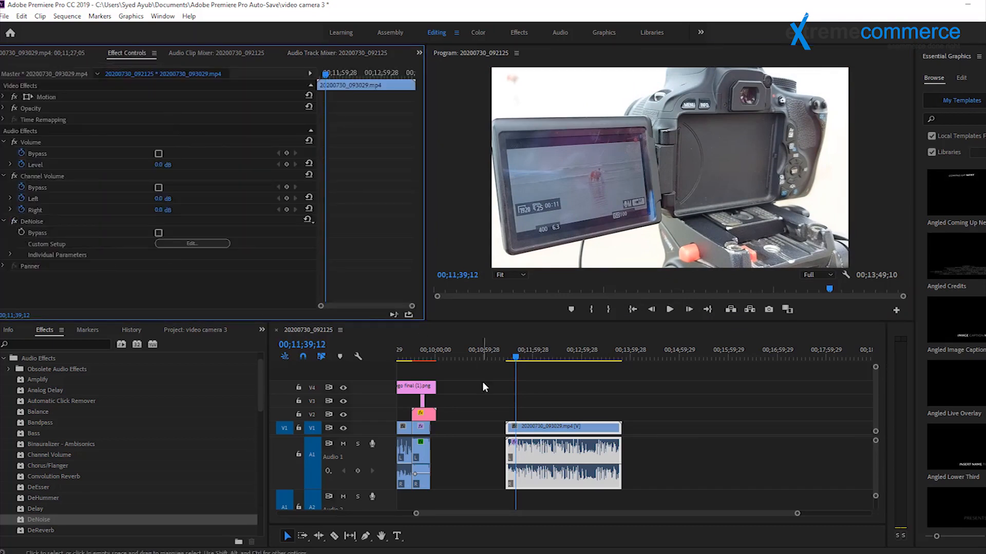
pyautogui.click(333, 54)
pyautogui.click(669, 309)
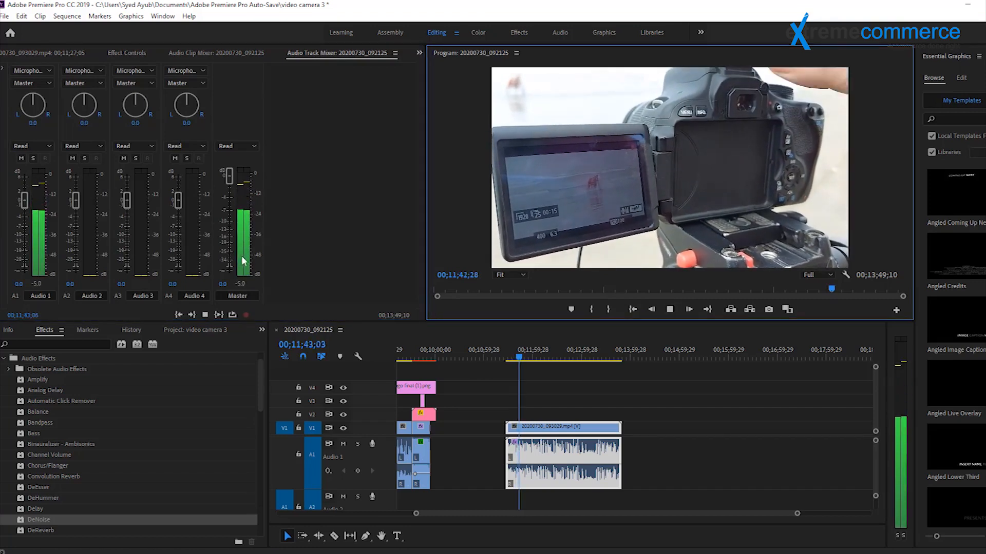
pyautogui.click(670, 309)
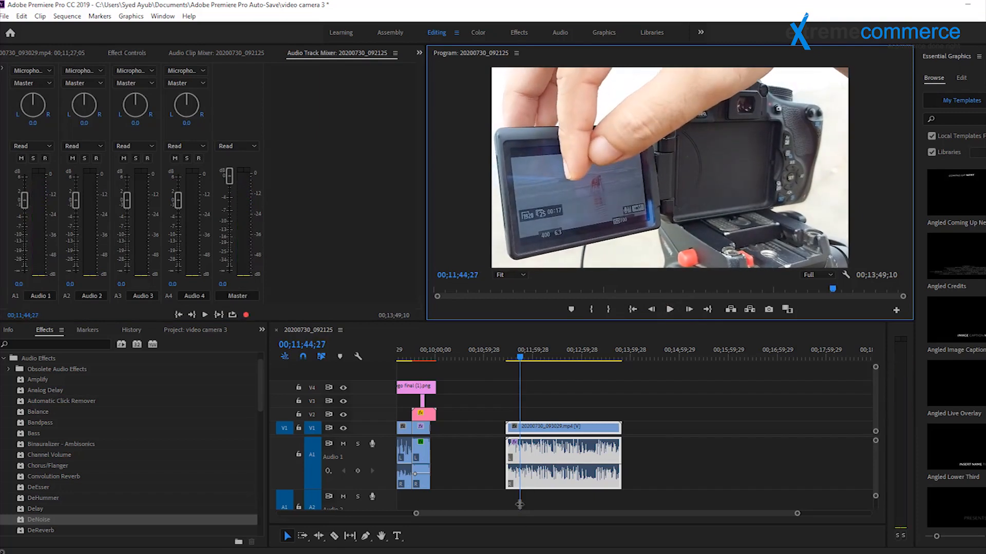
pyautogui.click(127, 54)
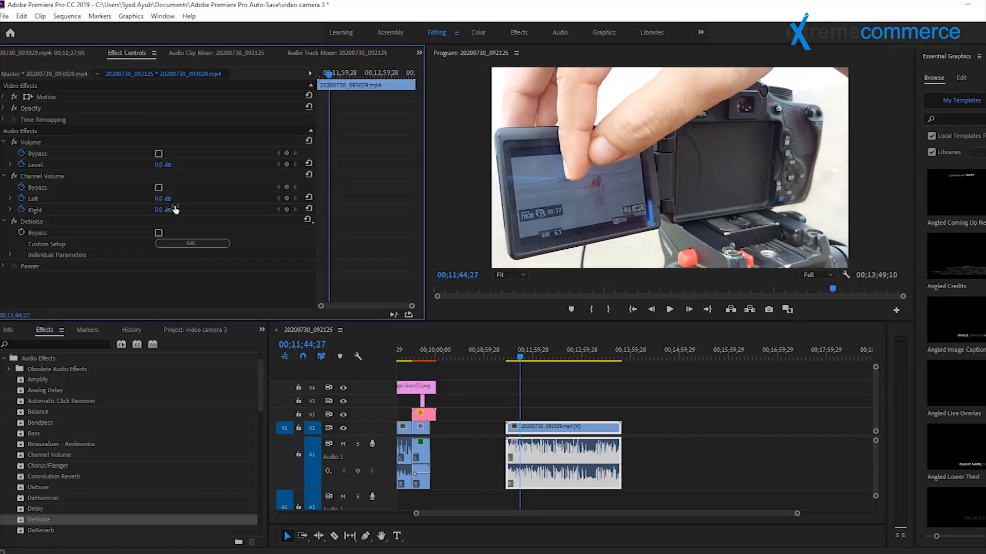
# - Open the DeNoise effect's custom setup for the 20200730_093029.mp4 clip and play the clip briefly while watching the noise graph
pyautogui.click(168, 245)
pyautogui.moveTo(534, 189); pyautogui.dragTo(498, 104)
pyautogui.click(669, 310)
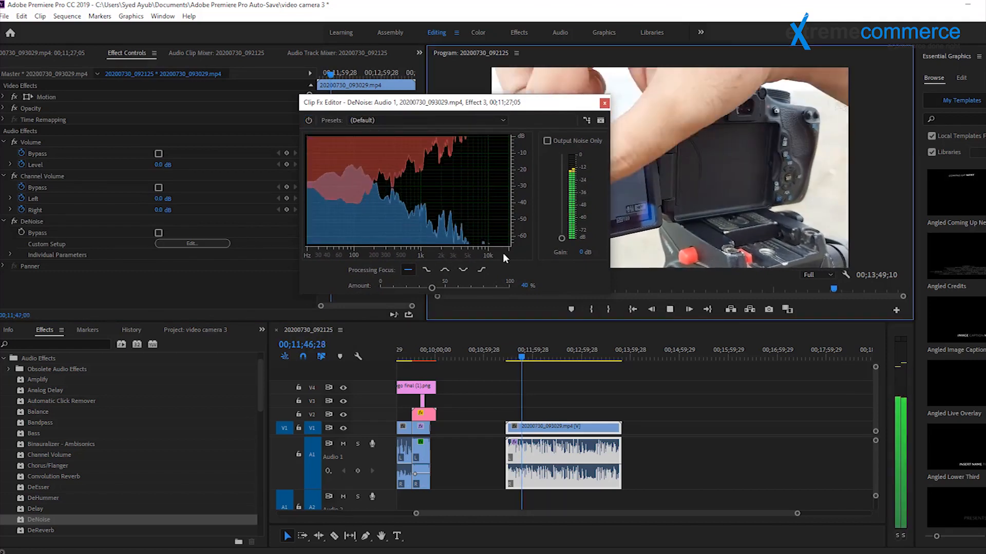
pyautogui.press('space')
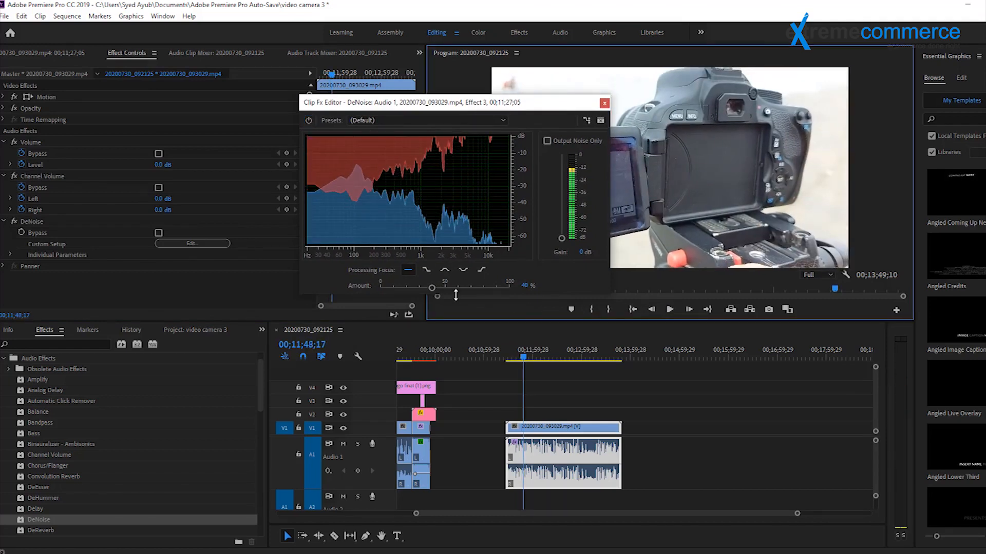
# - Try the Heavy Noise Reduction and Light Noise Reduction presets in the DeNoise editor, then restore the Default preset
pyautogui.click(403, 120)
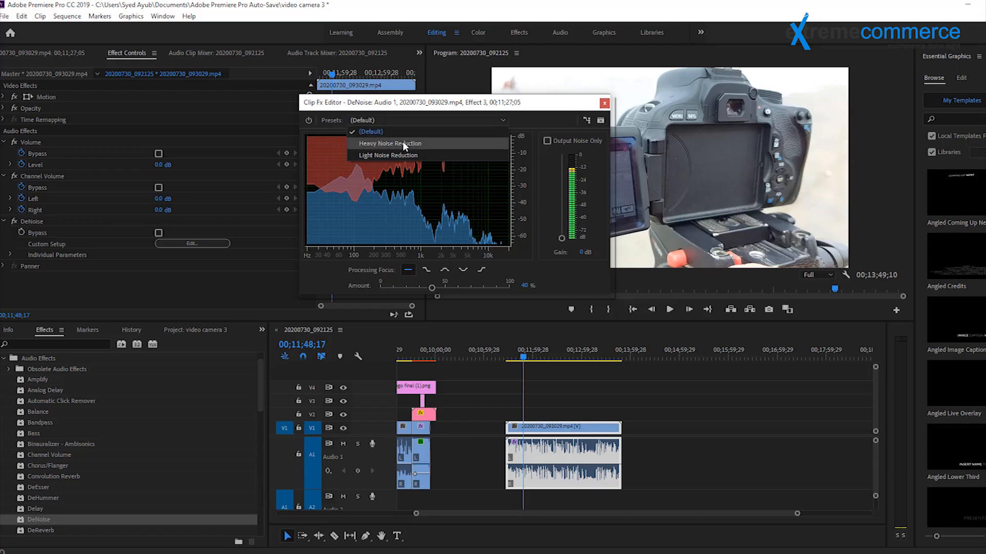
pyautogui.click(403, 144)
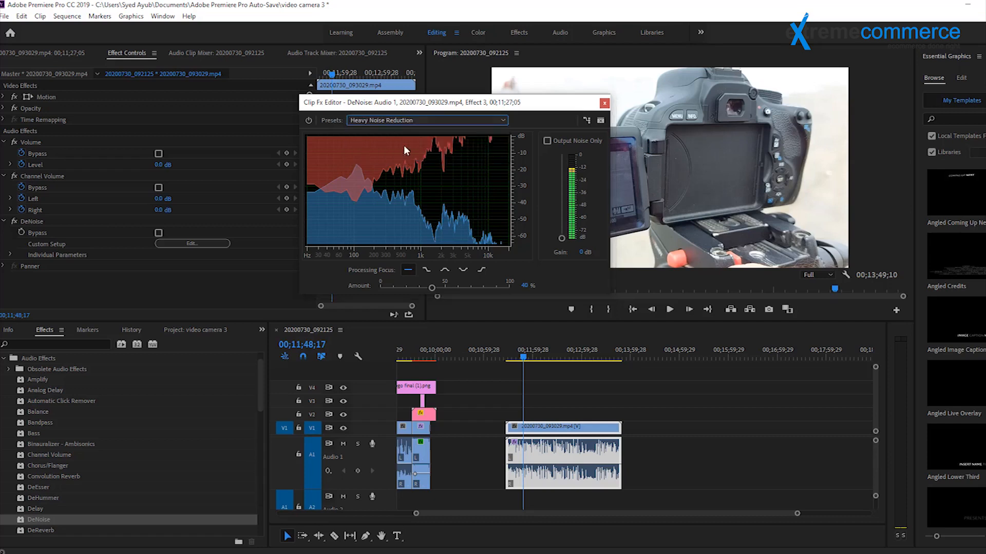
pyautogui.click(405, 119)
pyautogui.click(408, 152)
pyautogui.click(399, 121)
pyautogui.click(402, 131)
# - Lower the DeNoise amount to 23% and play the clip briefly to hear the setting
pyautogui.moveTo(432, 289)
pyautogui.mouseDown()
pyautogui.moveTo(404, 291)
pyautogui.moveTo(427, 292)
pyautogui.mouseUp()
pyautogui.moveTo(419, 290); pyautogui.dragTo(422, 289)
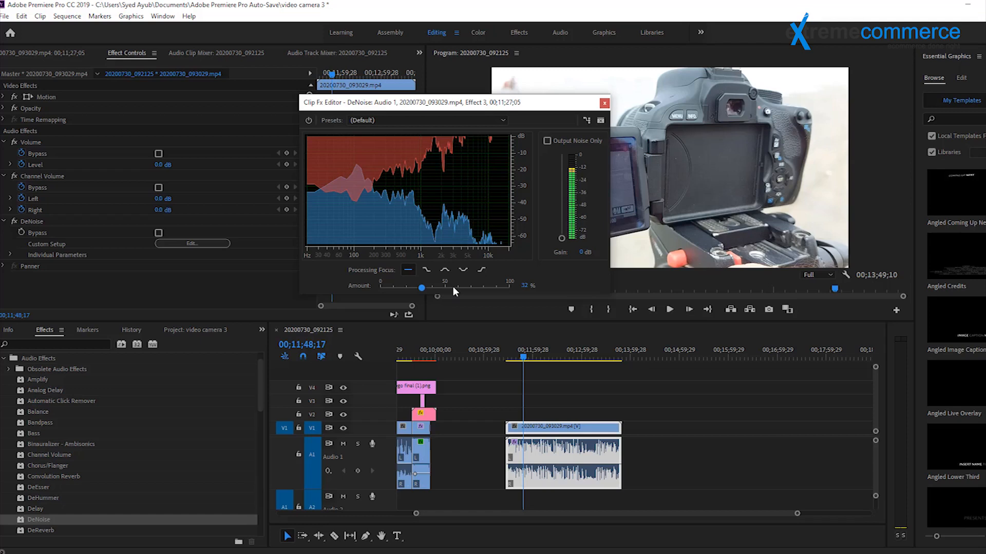
pyautogui.moveTo(421, 288); pyautogui.dragTo(407, 291)
pyautogui.click(668, 310)
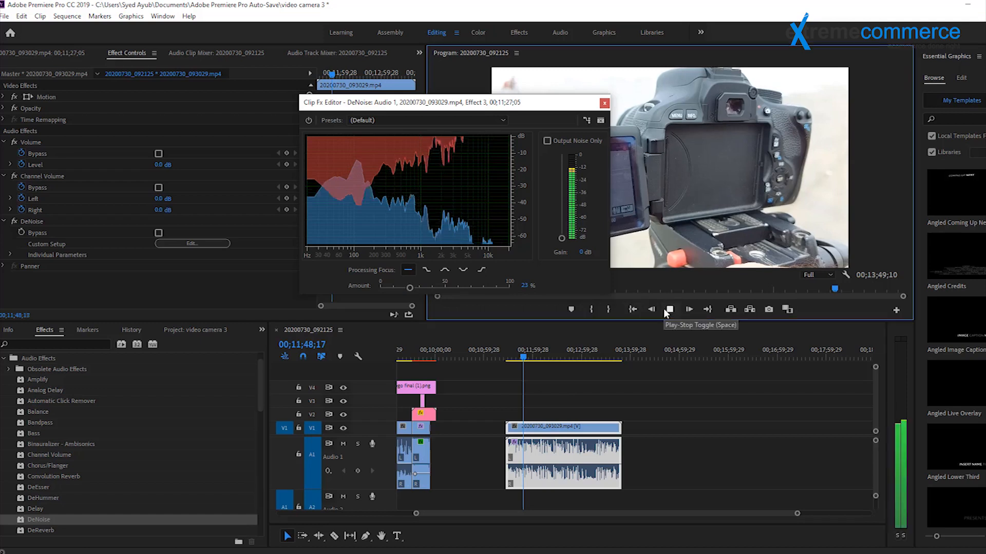
pyautogui.click(669, 309)
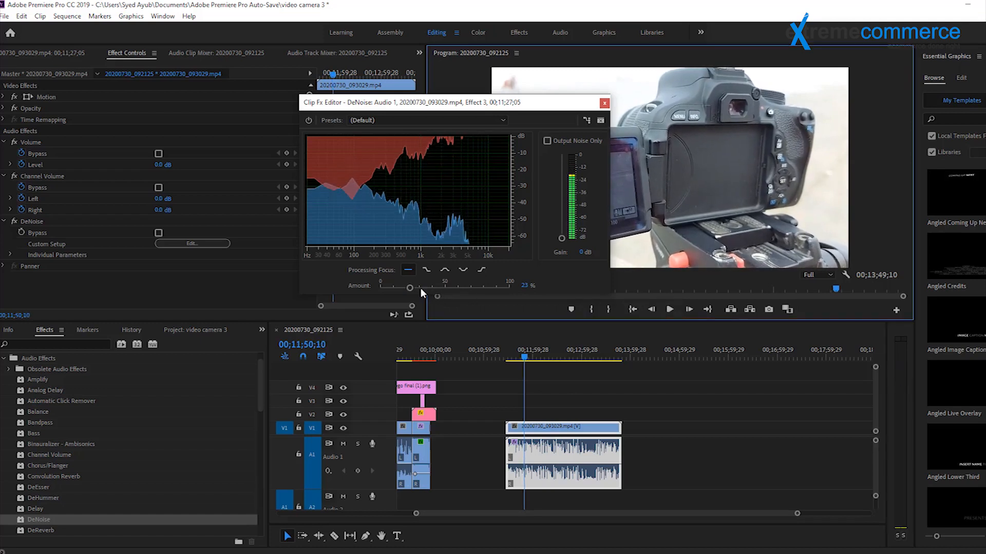
# - Set the DeNoise amount to 69% and then 49%, playing the clip briefly at each setting for comparison
pyautogui.moveTo(414, 286); pyautogui.dragTo(468, 287)
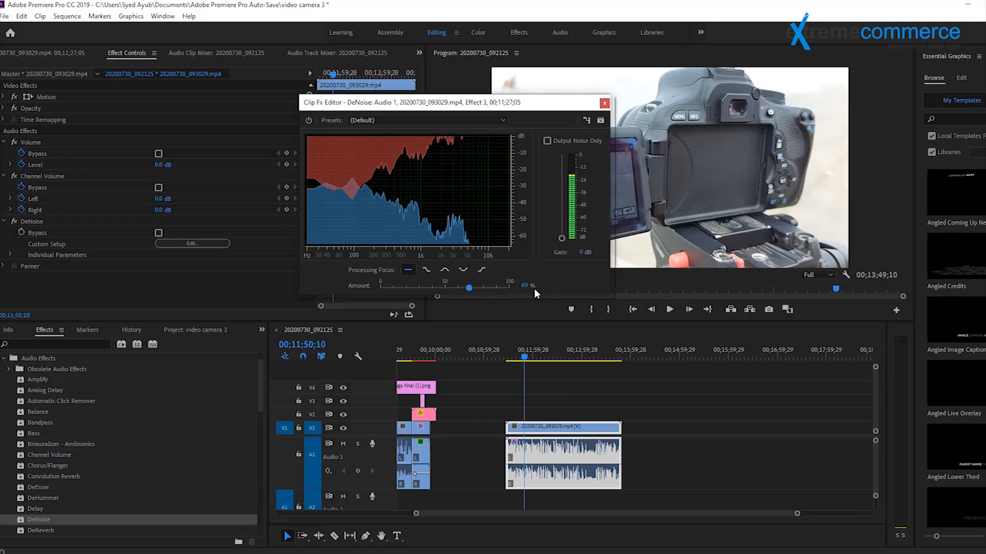
pyautogui.click(669, 310)
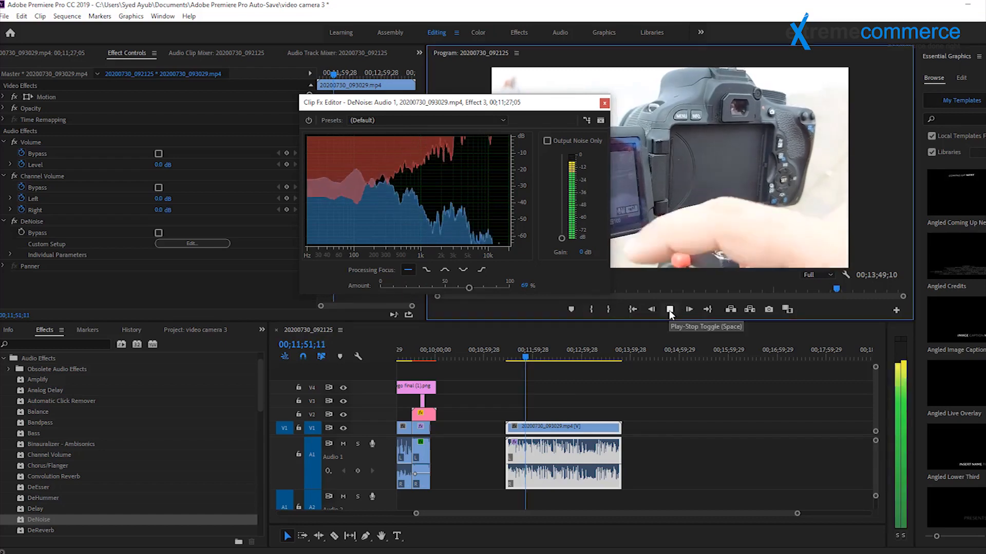
pyautogui.click(669, 309)
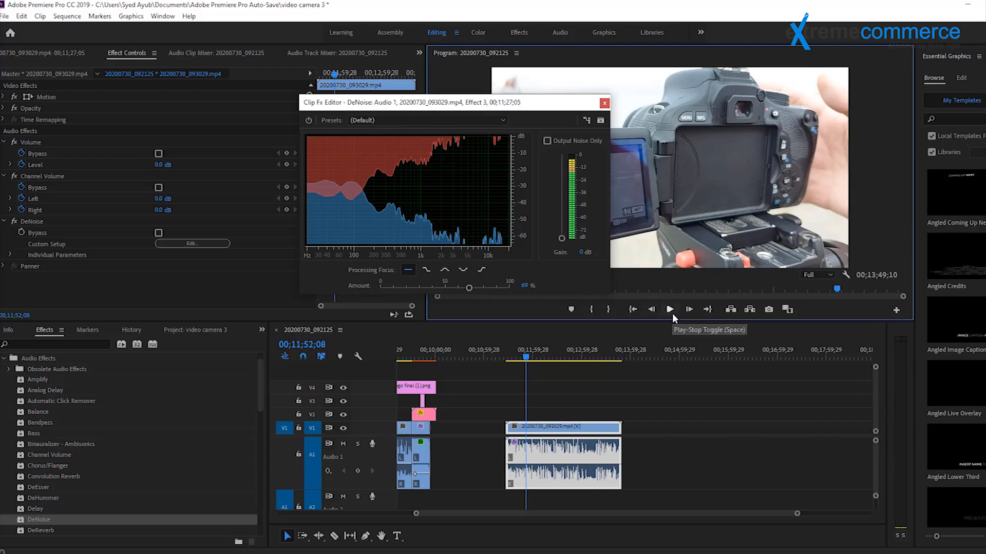
pyautogui.moveTo(470, 289); pyautogui.dragTo(444, 291)
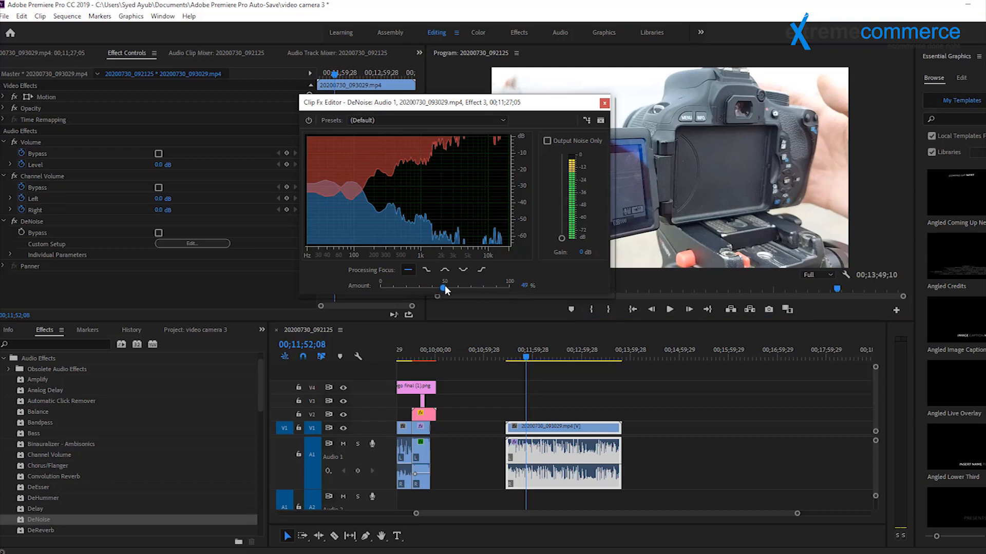
pyautogui.click(665, 311)
pyautogui.press('space')
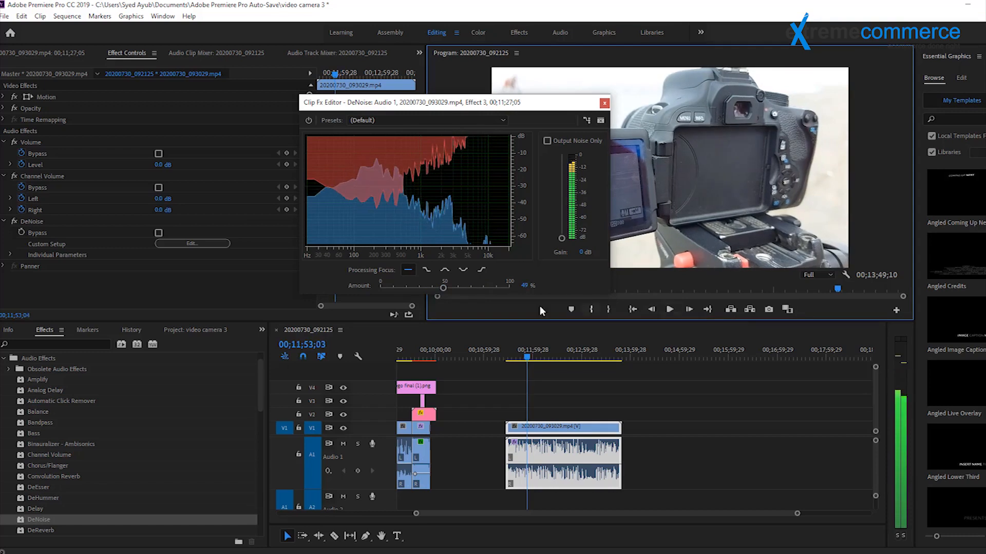
# - Lower the DeNoise amount to 25%, try the Light Noise Reduction preset, and choose the Heavy Noise Reduction preset instead
pyautogui.moveTo(442, 290); pyautogui.dragTo(412, 290)
pyautogui.click(405, 121)
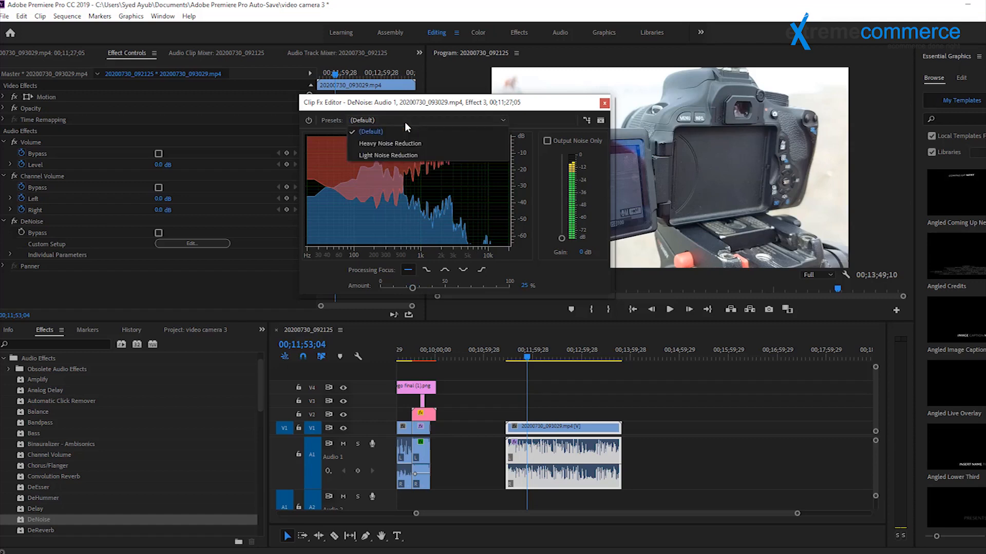
pyautogui.click(405, 154)
pyautogui.click(400, 122)
pyautogui.click(399, 143)
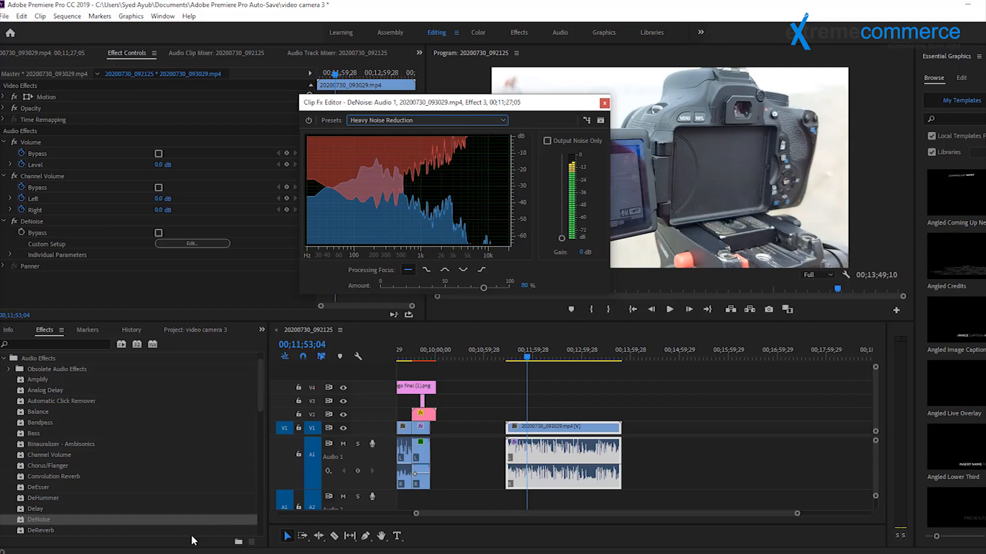
pyautogui.moveTo(167, 553)
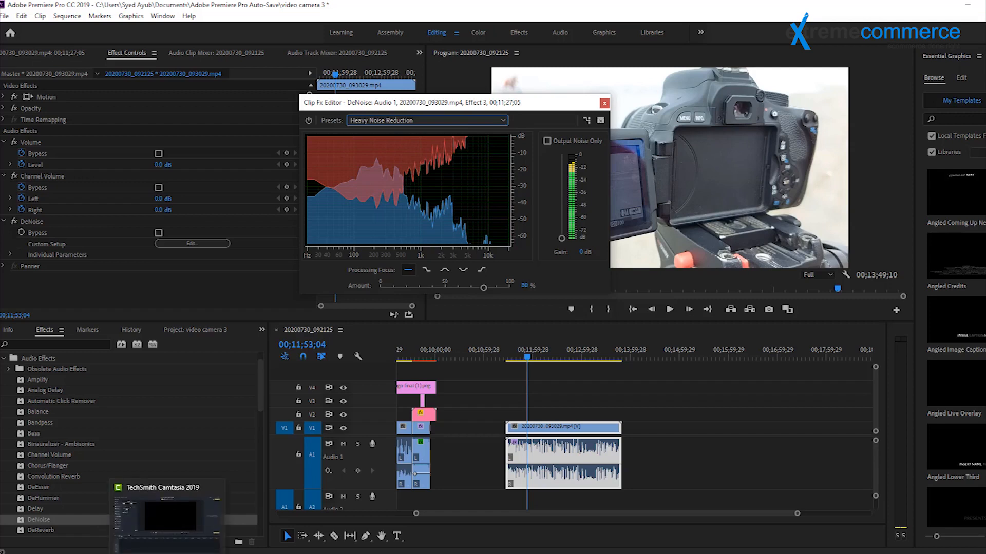
pyautogui.click(192, 539)
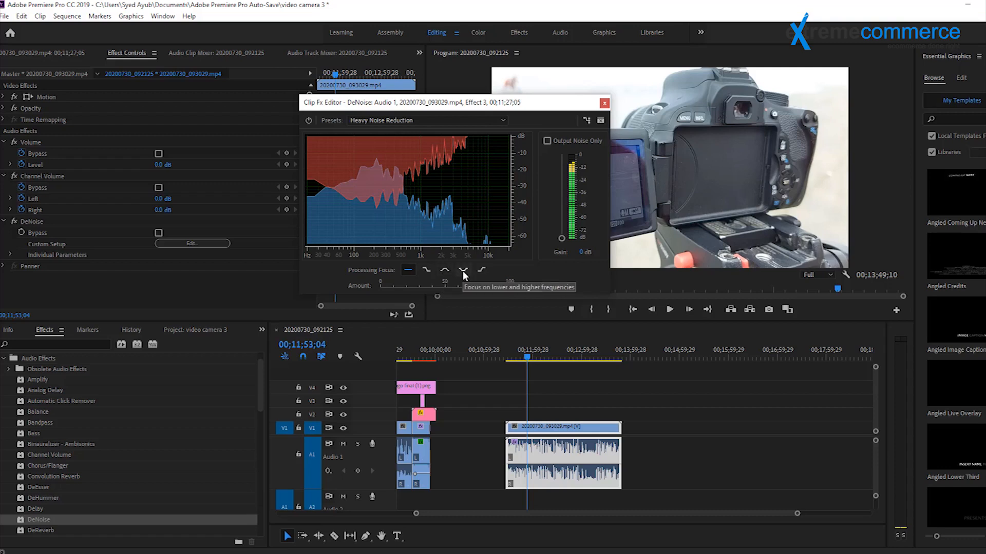
# - Try DeNoise's higher-frequency processing focus, restore the focus on all frequencies, reduce the amount, and close the effect editor
pyautogui.click(481, 270)
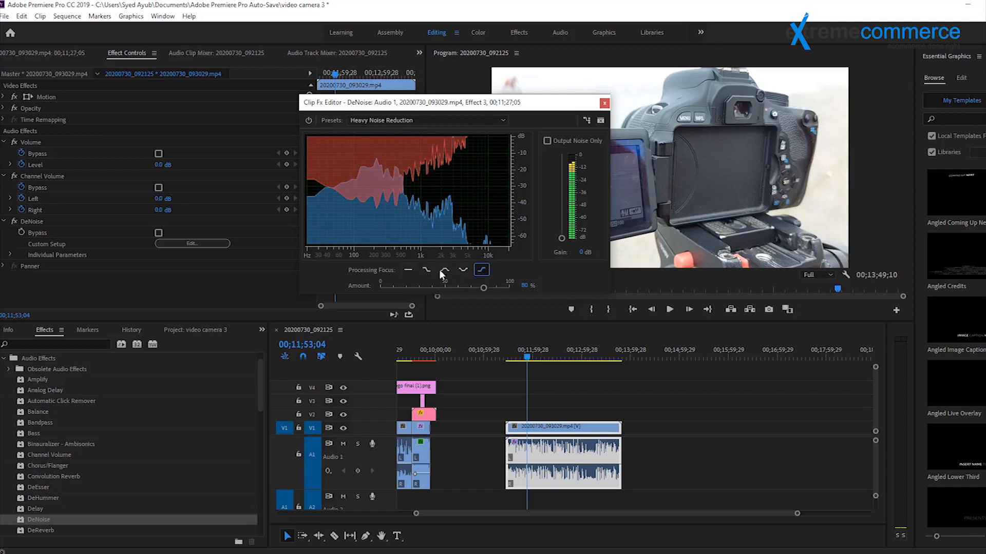
pyautogui.click(408, 272)
pyautogui.moveTo(484, 288); pyautogui.dragTo(420, 289)
pyautogui.click(604, 103)
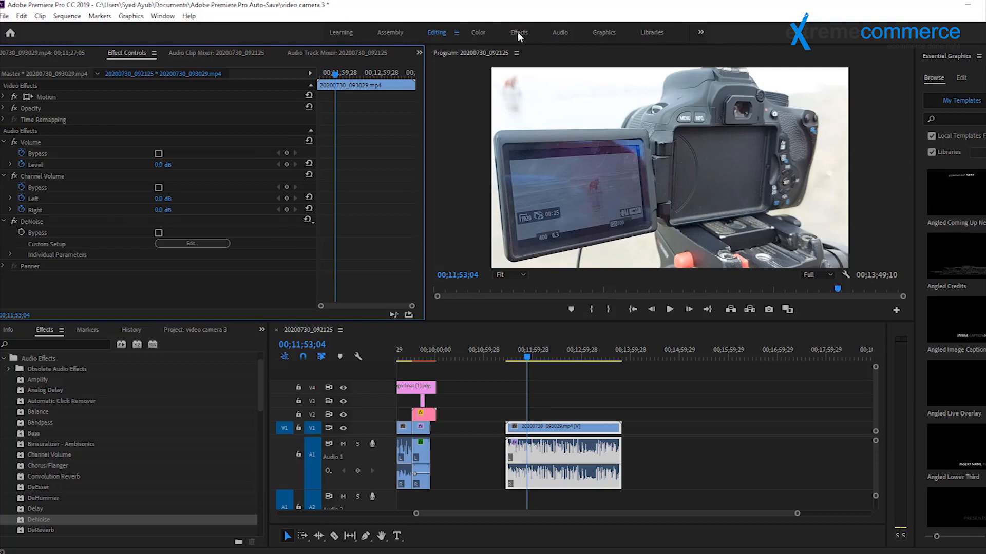
# - Apply the Hard Limiter audio effect to the 20200730_093029.mp4 clip on track A1 from the Effects workspace
pyautogui.hotkey('alt', 'shift', '0')
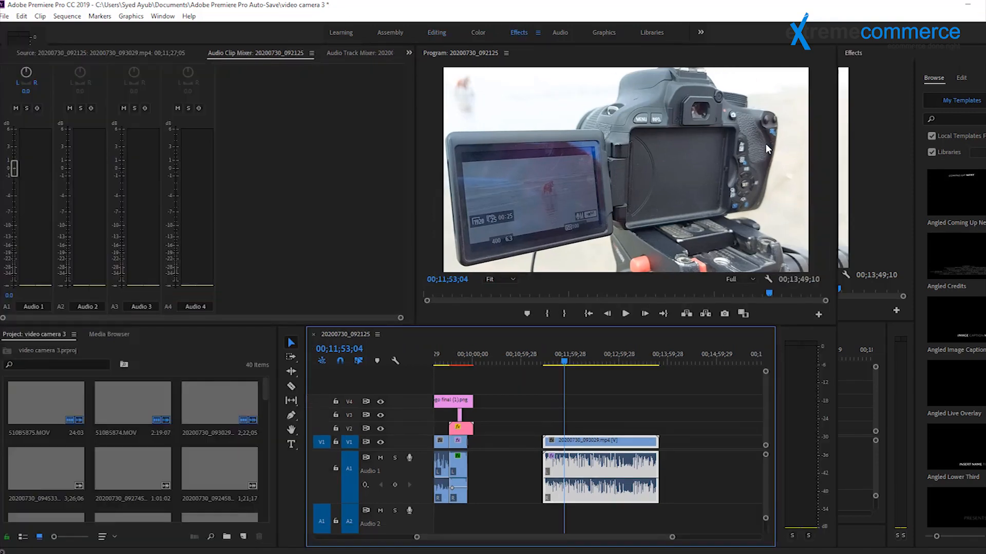
pyautogui.hotkey('ctrl', 's')
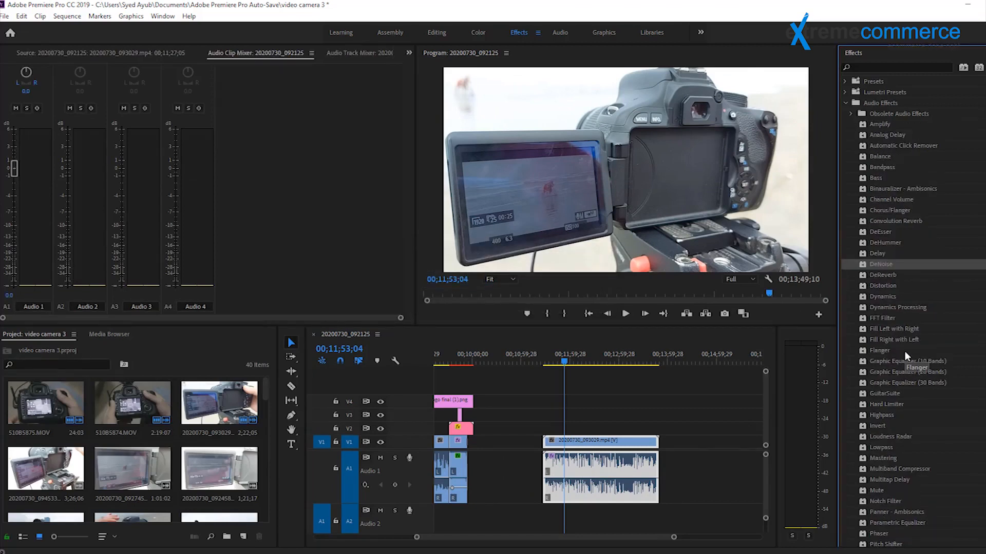
pyautogui.scroll(-8, 904, 351)
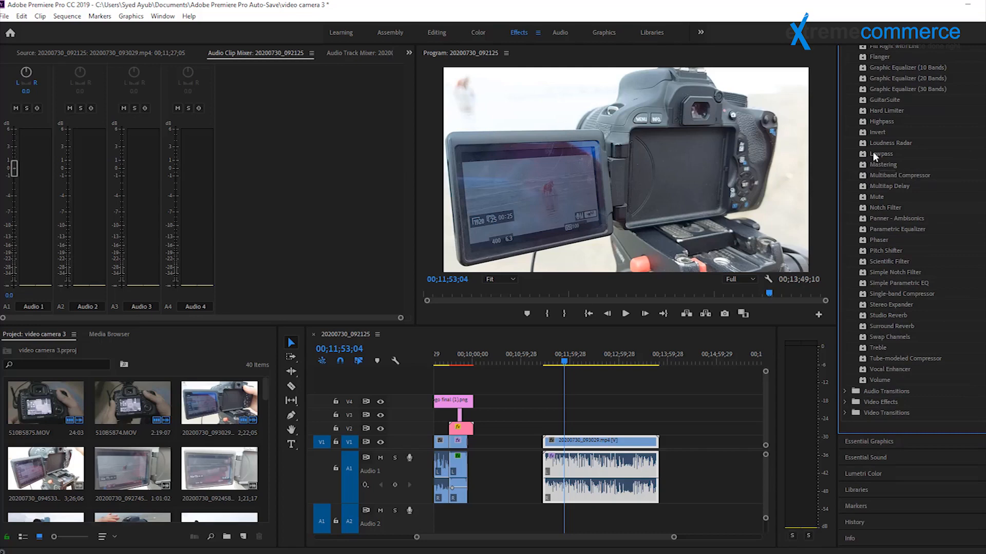
pyautogui.moveTo(874, 111); pyautogui.dragTo(552, 472)
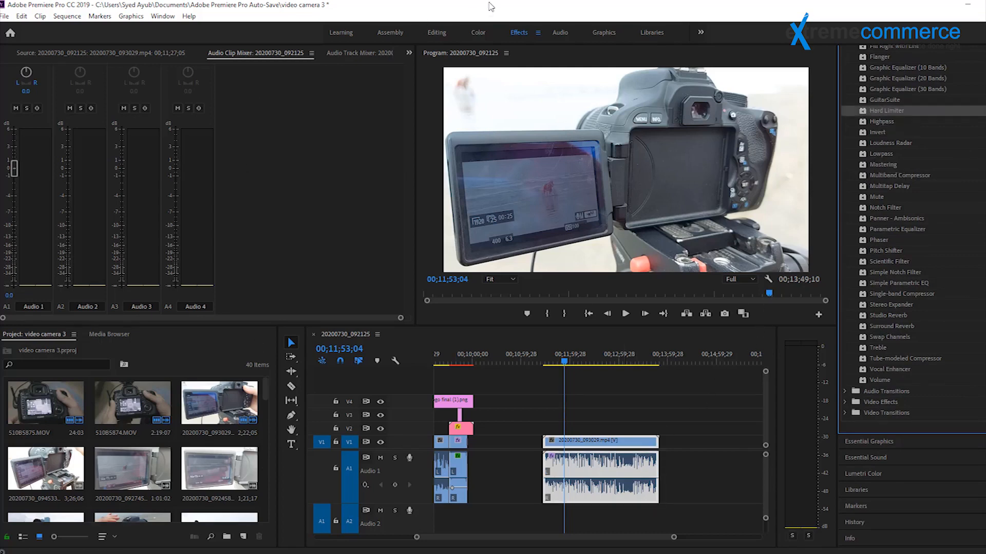
# - Return to the Editing workspace and play the clip while toggling its Hard Limiter effect in Effect Controls
pyautogui.click(431, 33)
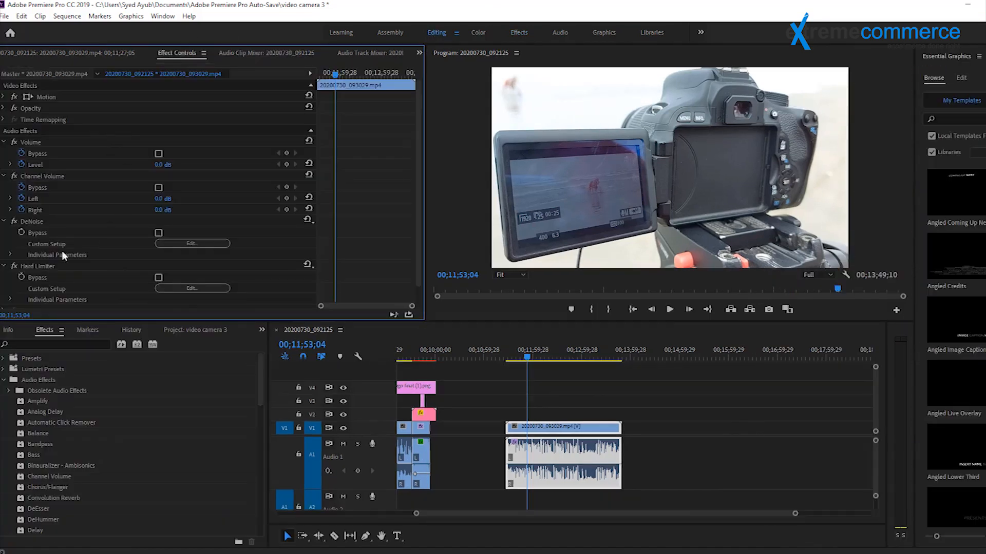
pyautogui.scroll(-1, 72, 274)
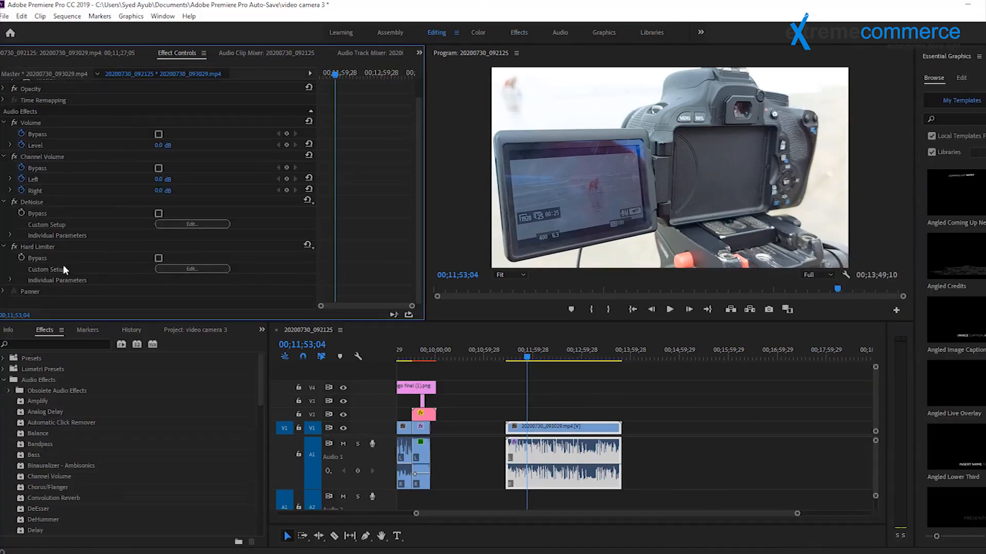
pyautogui.click(670, 310)
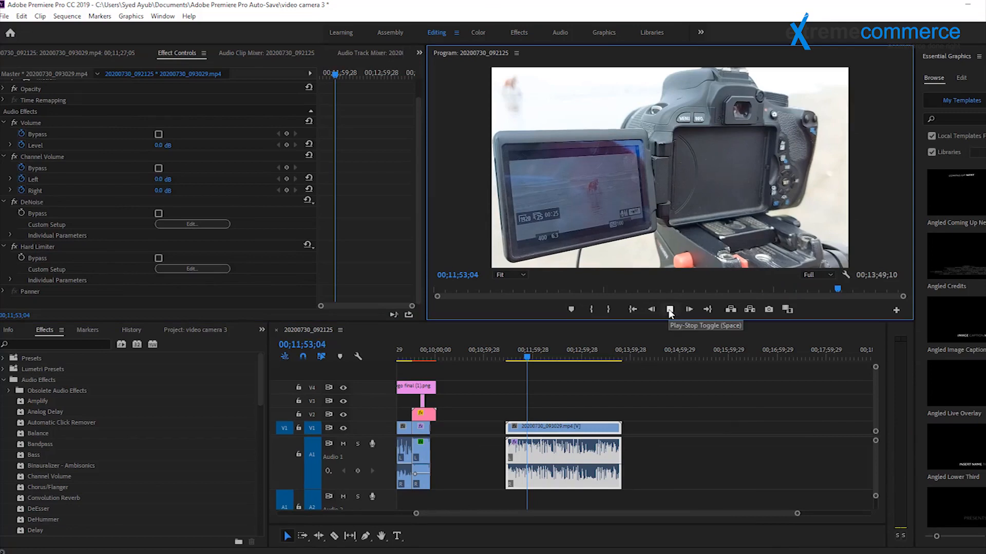
pyautogui.click(14, 247)
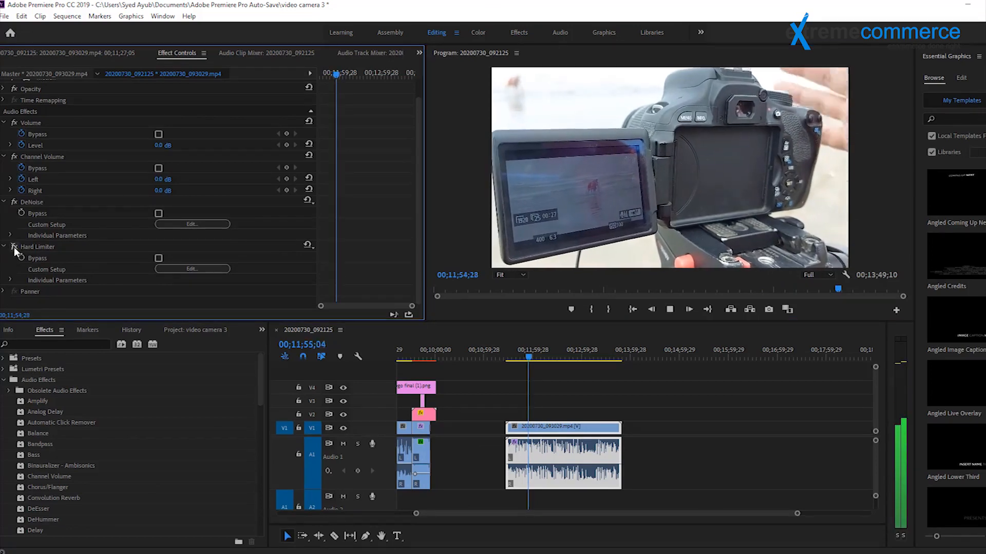
pyautogui.click(671, 308)
# - Play the clip briefly while watching the Audio 1 and Master levels in the Audio Track Mixer, then return to Effect Controls
pyautogui.click(384, 54)
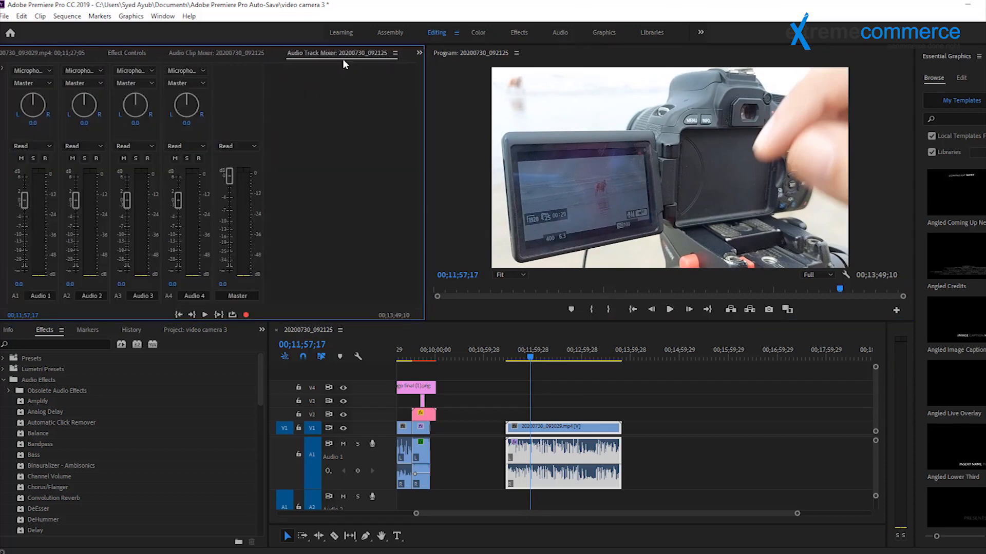
pyautogui.click(674, 314)
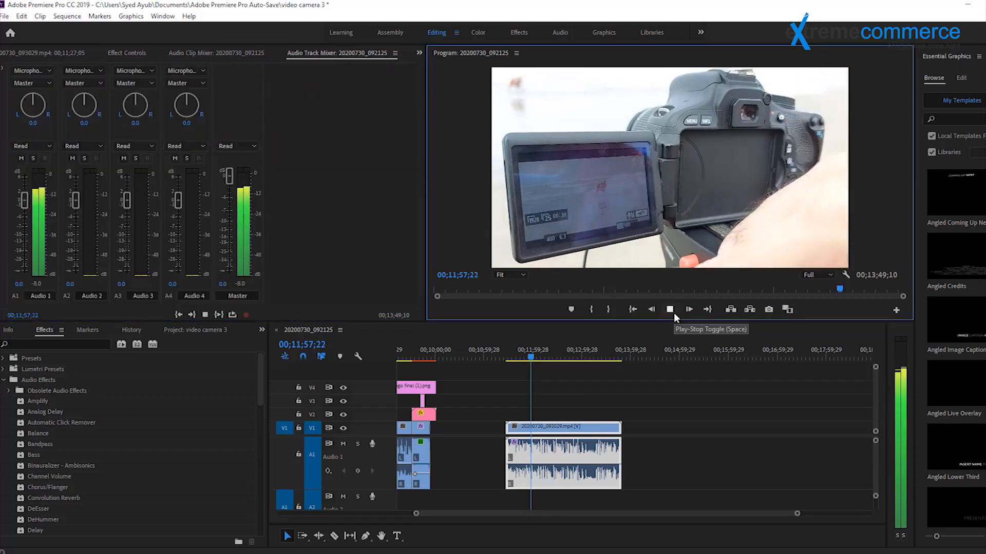
pyautogui.click(674, 313)
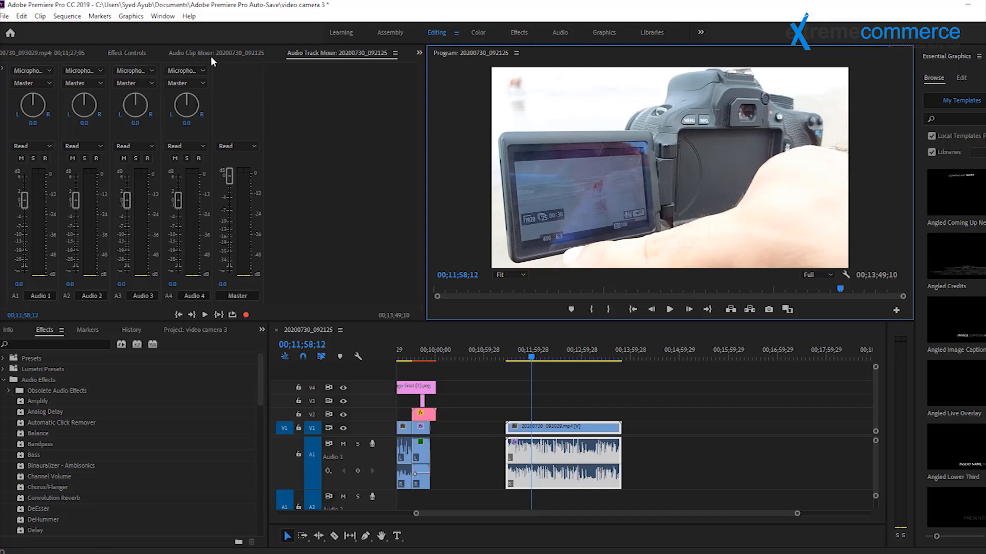
pyautogui.click(108, 55)
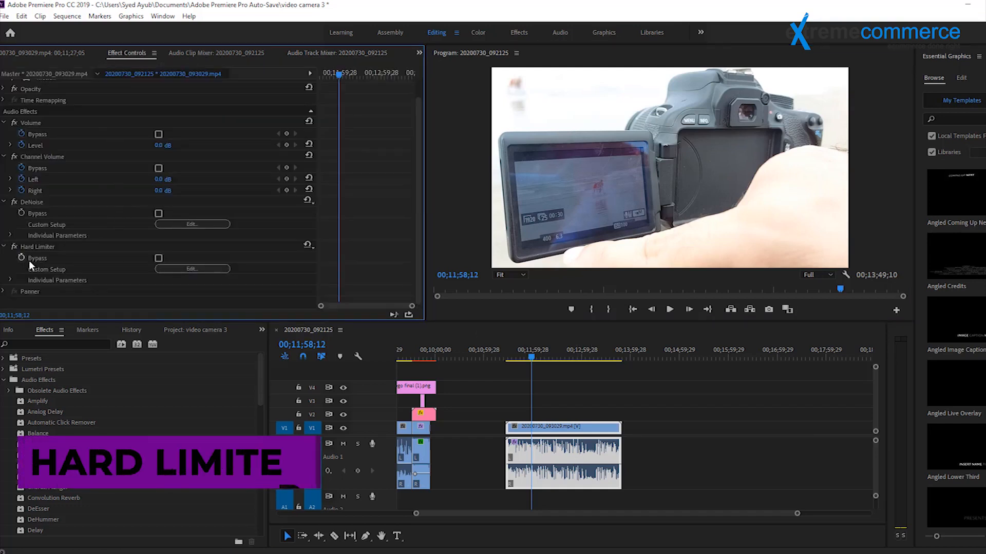
# - Open the Hard Limiter's custom setup and try its Limit to -6dB and Limit to -3dB presets
pyautogui.click(189, 269)
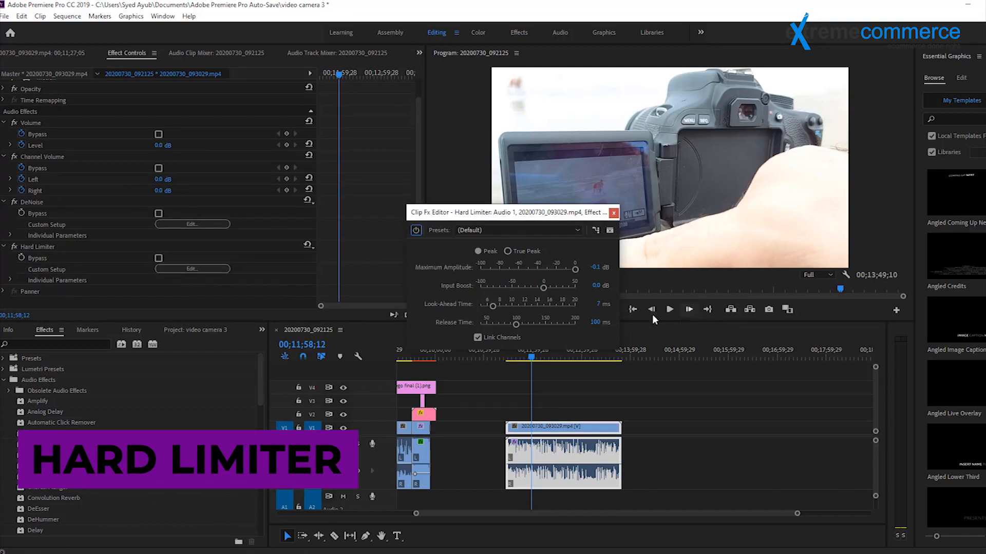
pyautogui.moveTo(488, 216); pyautogui.dragTo(450, 163)
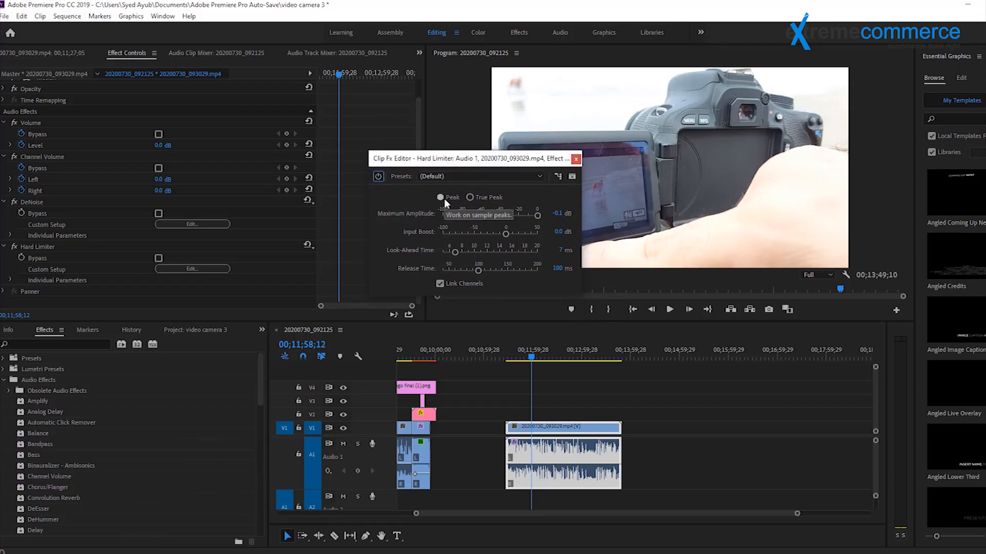
pyautogui.click(464, 176)
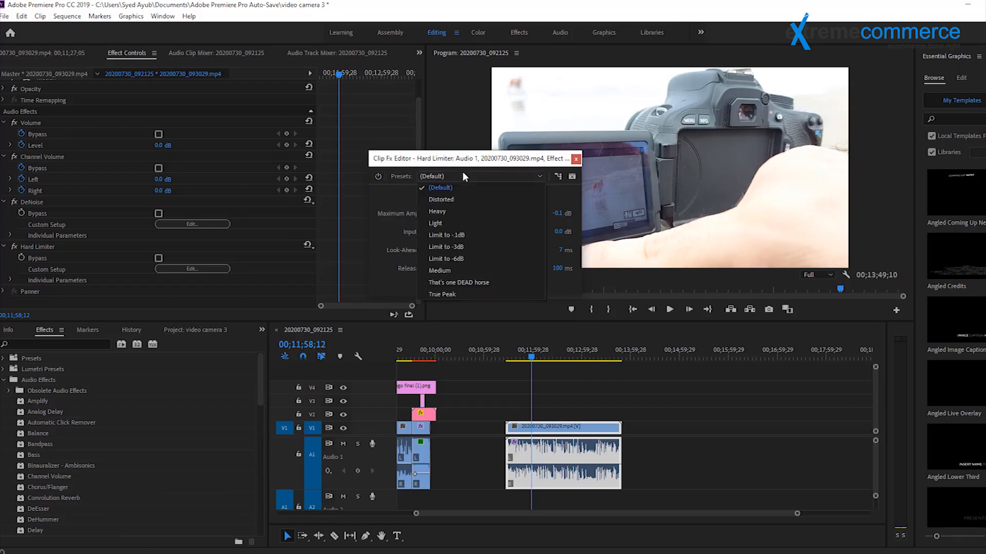
pyautogui.click(477, 258)
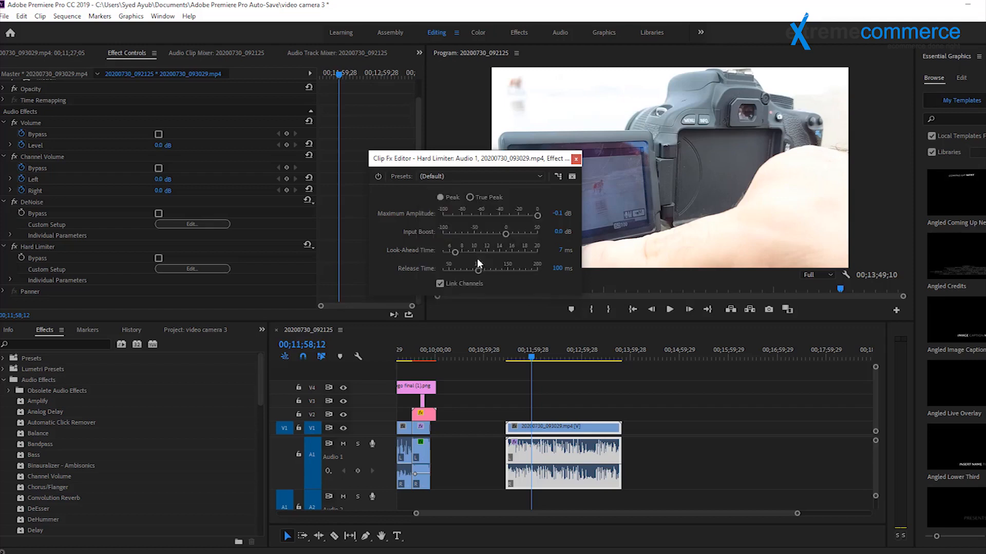
pyautogui.click(472, 180)
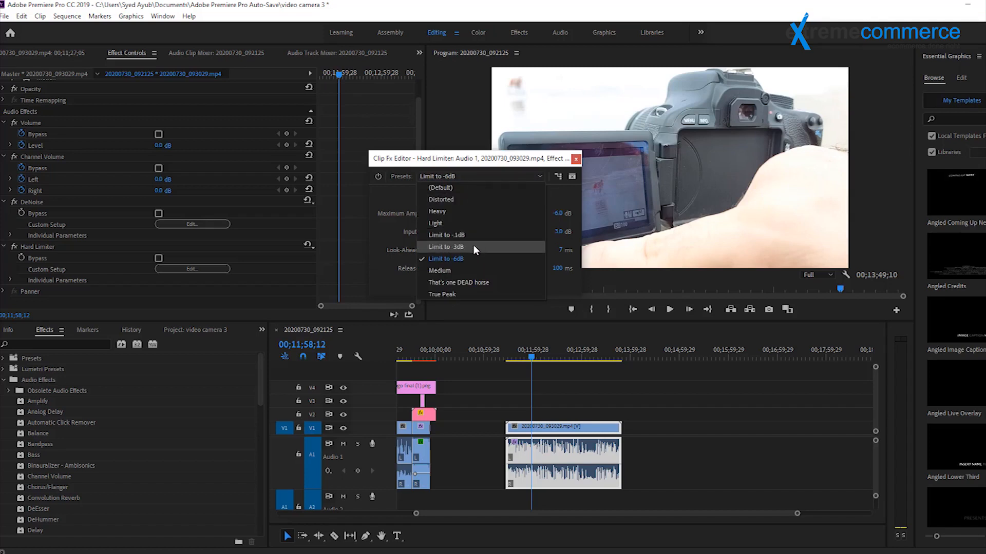
pyautogui.click(473, 246)
# - Choose the Hard Limiter's Limit to -.1dB preset, lower the input boost to -1.7 dB, and close the effect editor
pyautogui.click(476, 176)
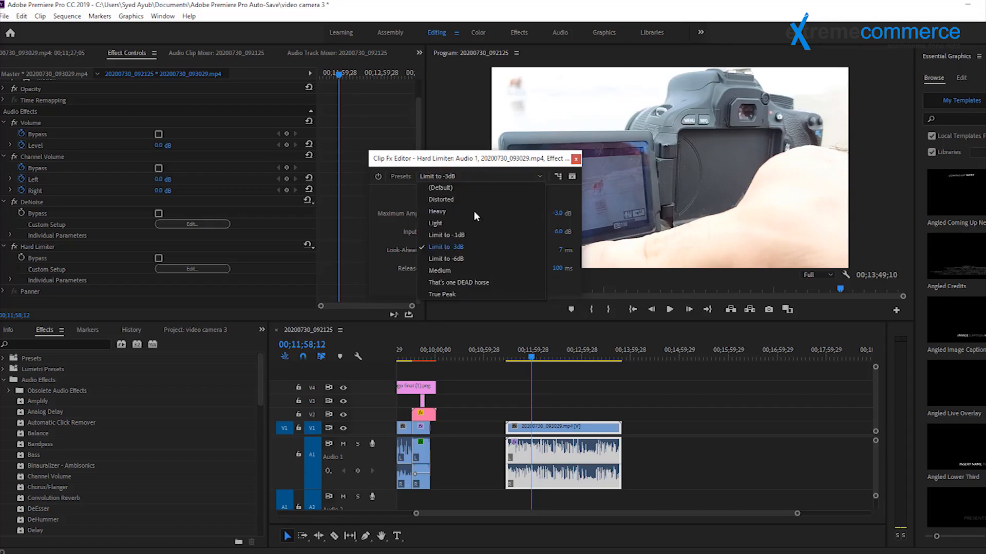
pyautogui.click(473, 235)
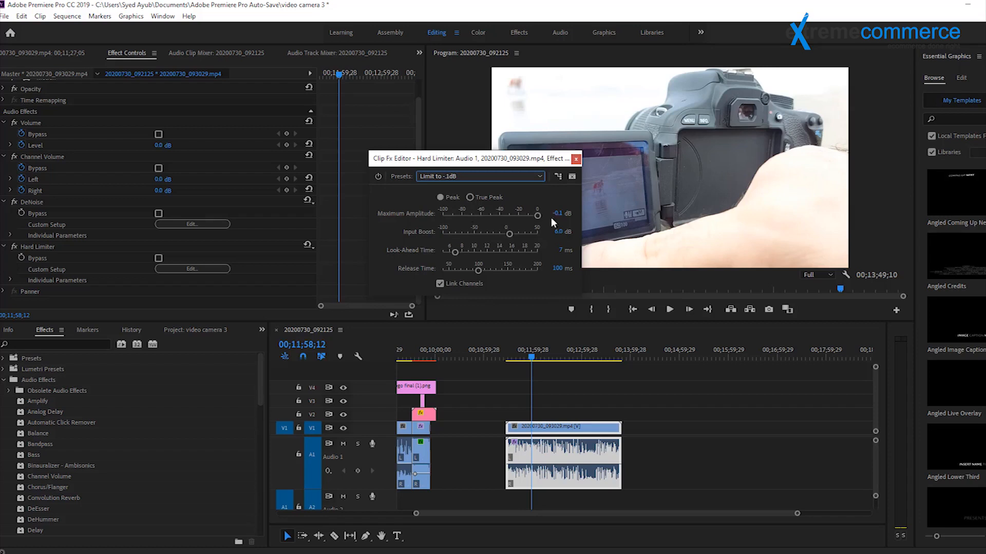
pyautogui.moveTo(509, 234); pyautogui.dragTo(507, 234)
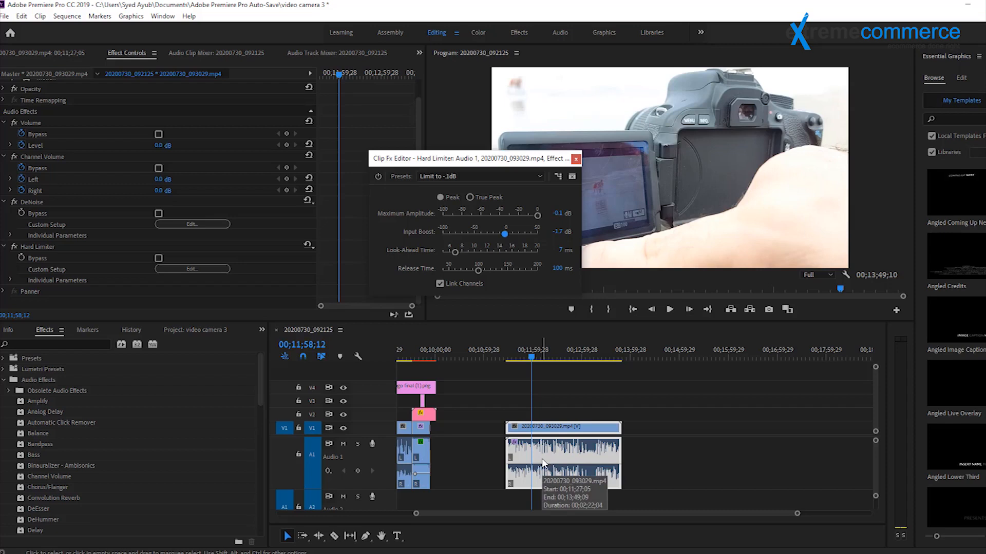
pyautogui.click(575, 158)
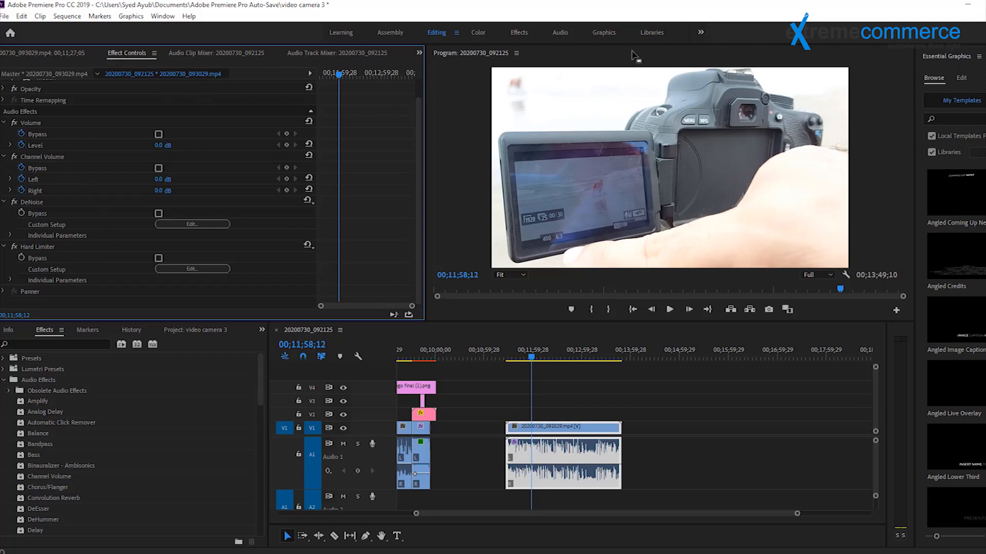
# - Switch to the Effects workspace and find the Exponential Fade crossfade among the audio transitions
pyautogui.click(562, 33)
pyautogui.click(519, 32)
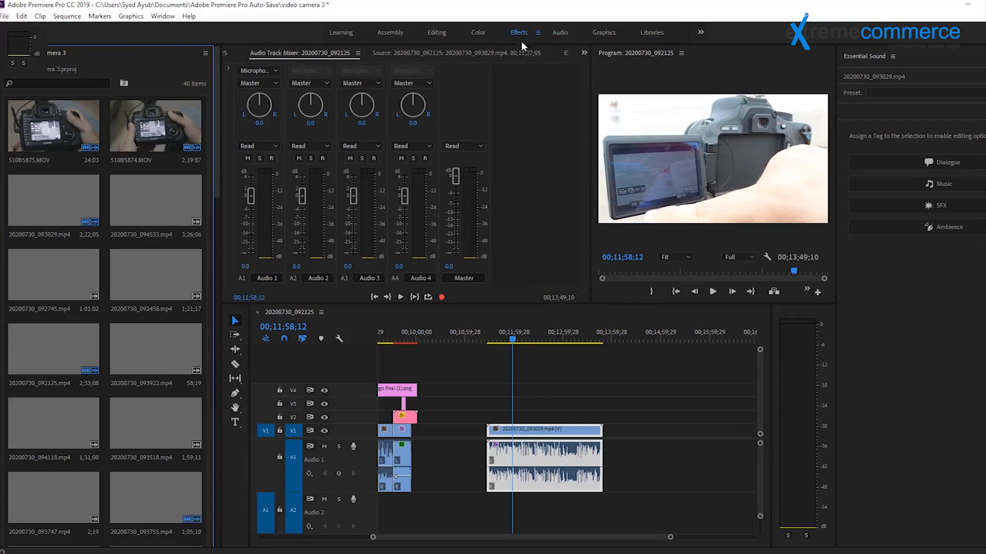
pyautogui.click(519, 32)
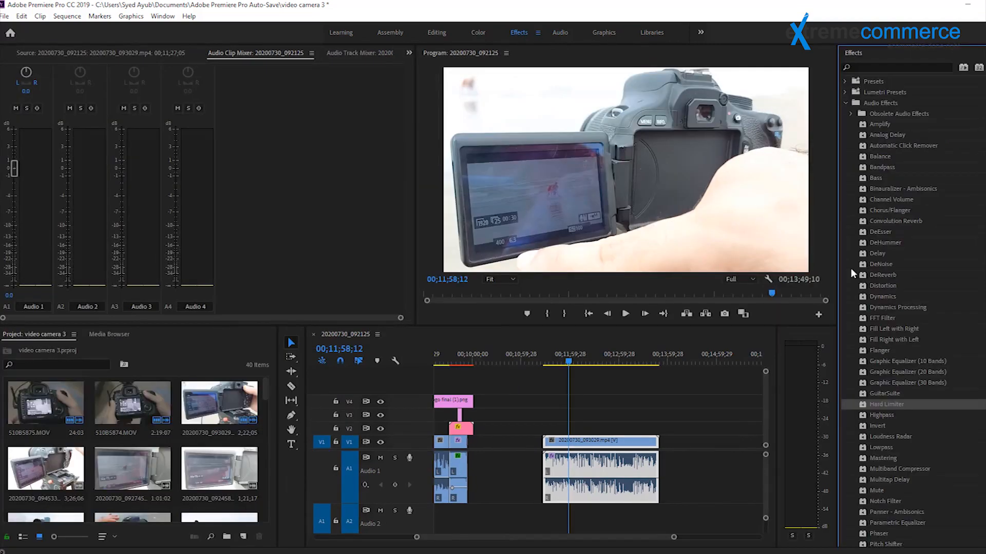
pyautogui.click(850, 114)
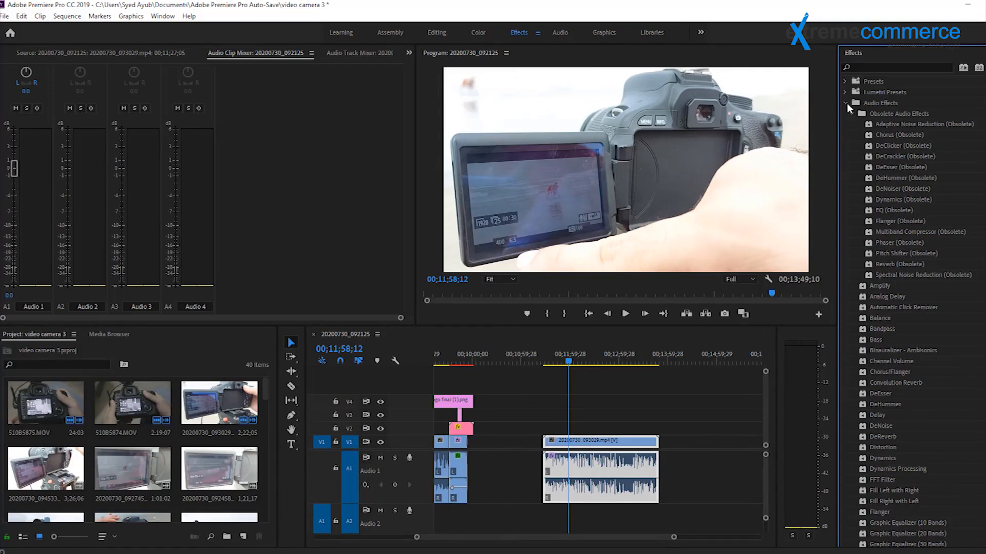
pyautogui.click(846, 103)
pyautogui.click(846, 114)
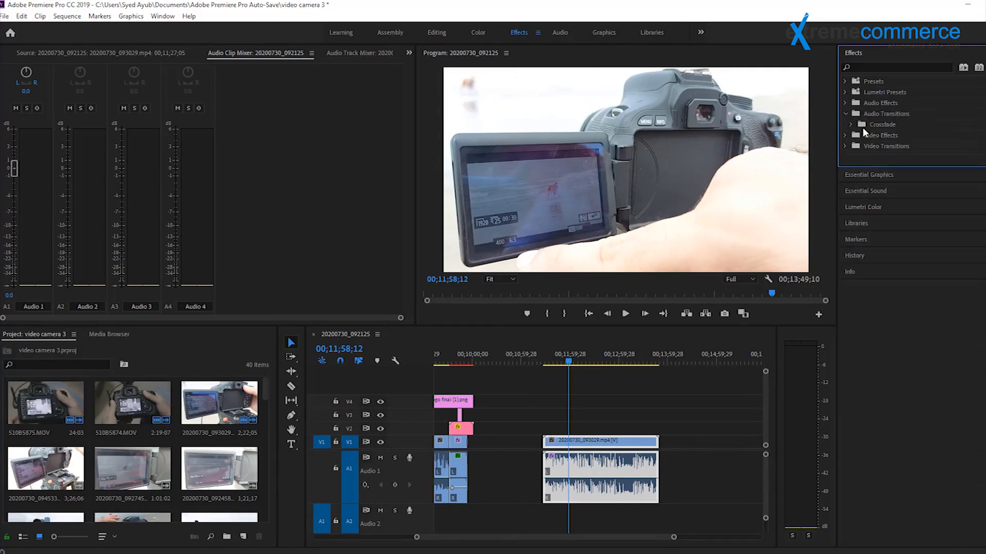
pyautogui.click(850, 125)
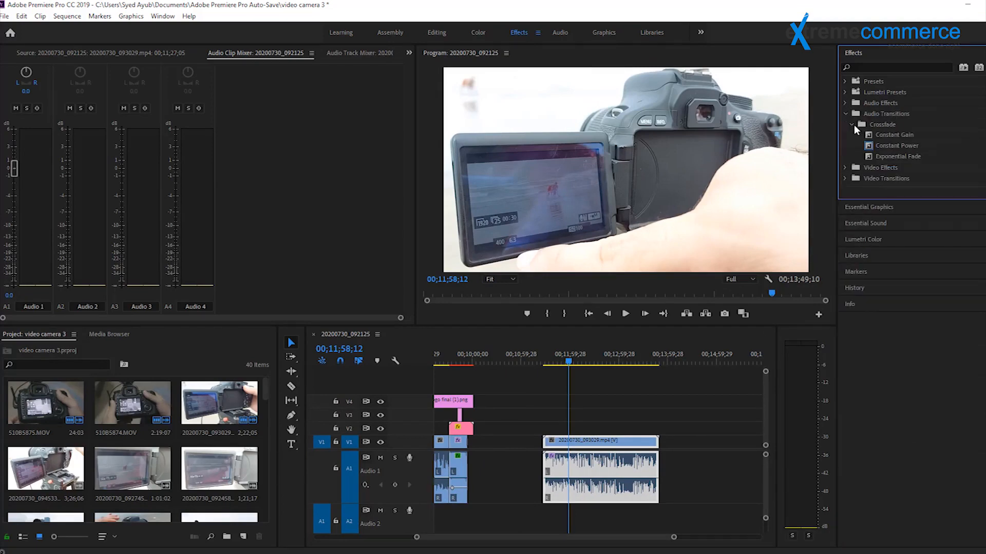
pyautogui.click(875, 154)
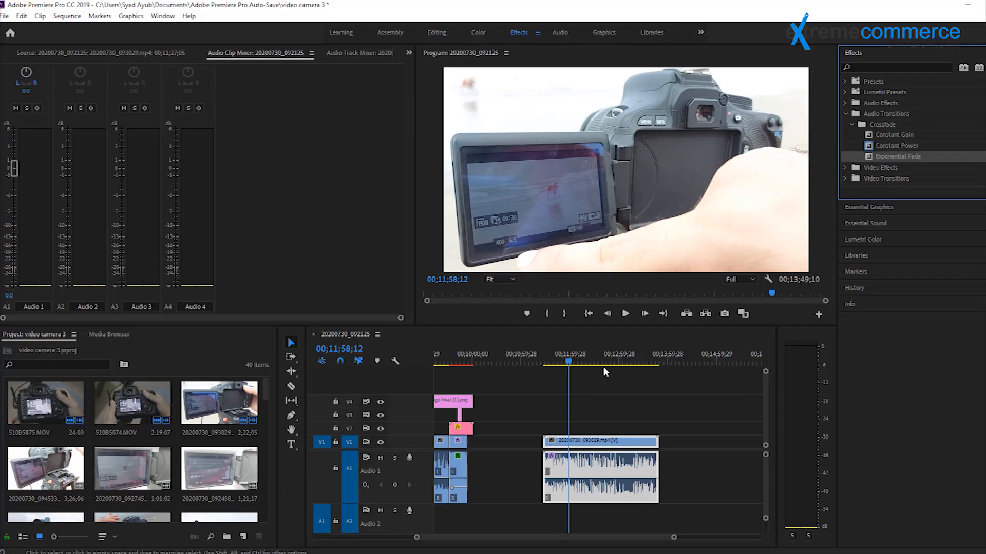
# - Play the last seconds of the 20200730_093029.mp4 clip to hear how its audio ends
pyautogui.moveTo(575, 360); pyautogui.dragTo(652, 361)
pyautogui.click(630, 315)
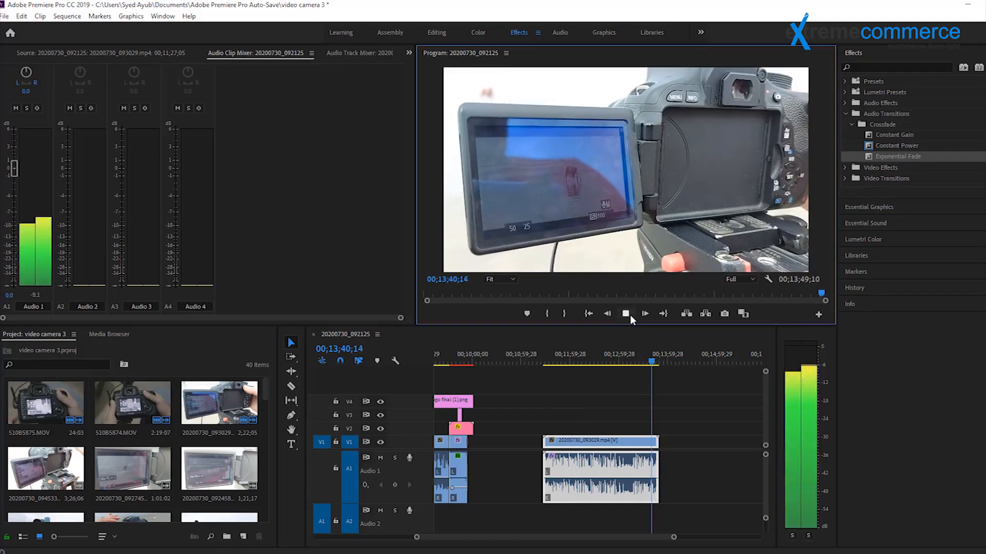
pyautogui.click(657, 362)
pyautogui.click(626, 314)
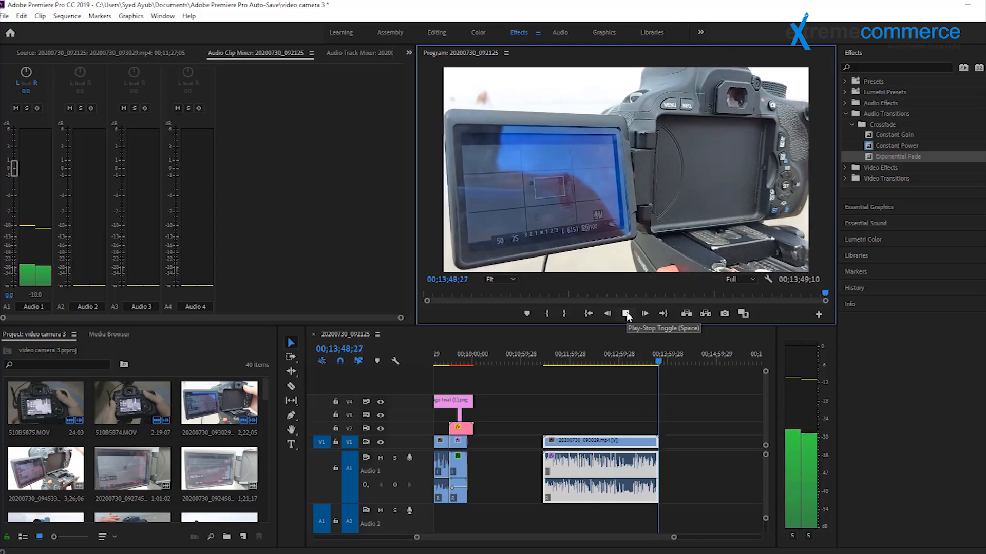
pyautogui.click(660, 364)
pyautogui.moveTo(661, 363); pyautogui.dragTo(652, 360)
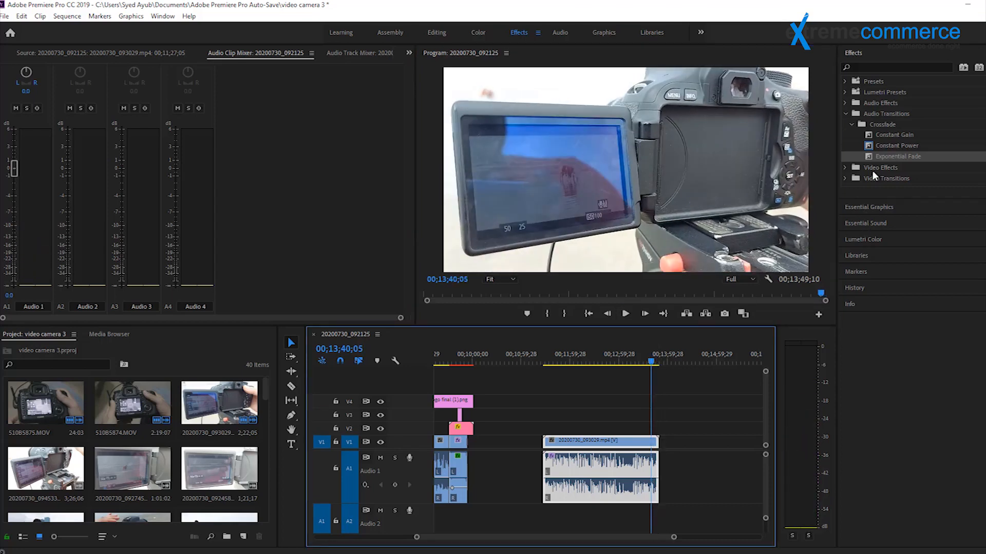
# - Apply the Exponential Fade audio transition to the end of the 20200730_093029.mp4 clip on track A1
pyautogui.moveTo(885, 156); pyautogui.dragTo(662, 489)
pyautogui.moveTo(673, 537); pyautogui.dragTo(651, 535)
pyautogui.press('=')
pyautogui.press('=')
pyautogui.press('=')
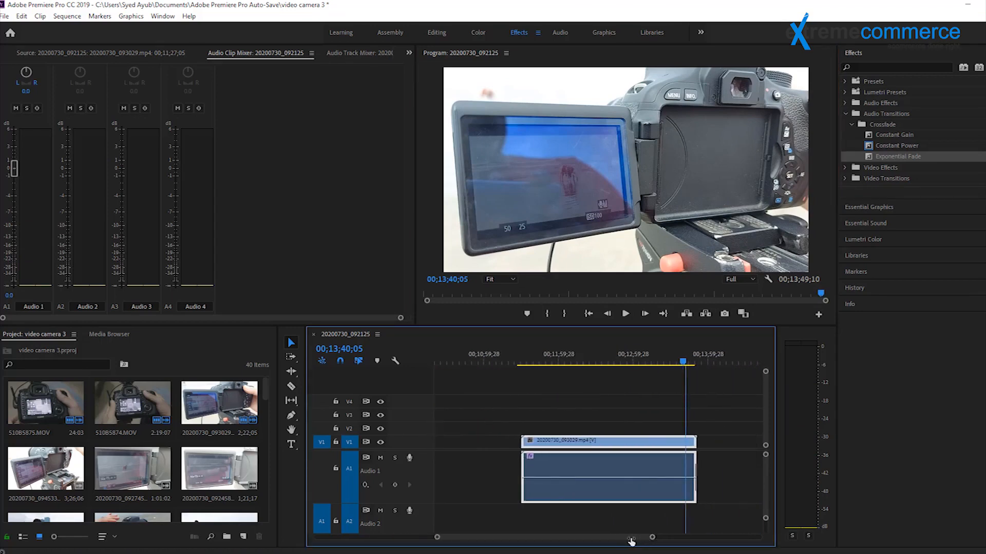
pyautogui.press('=')
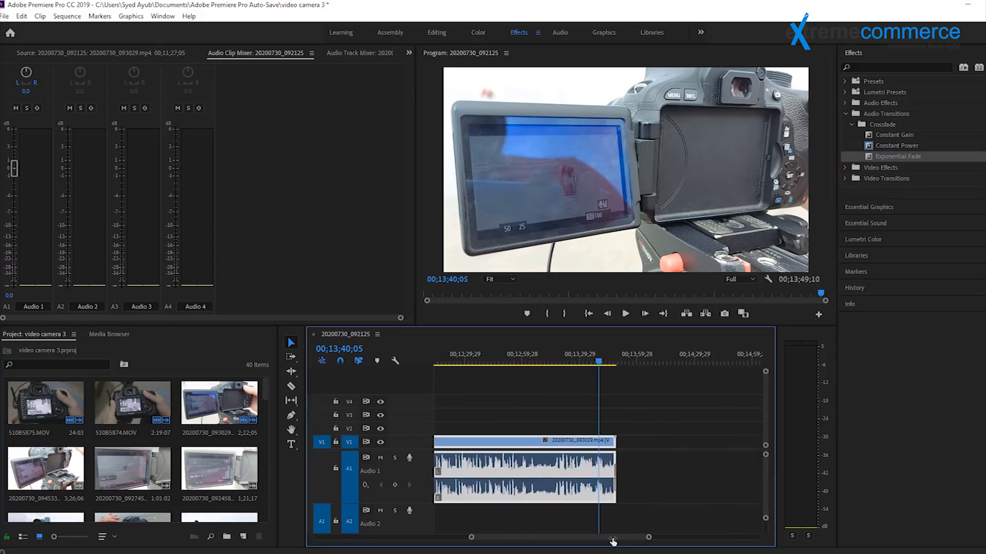
pyautogui.click(616, 476)
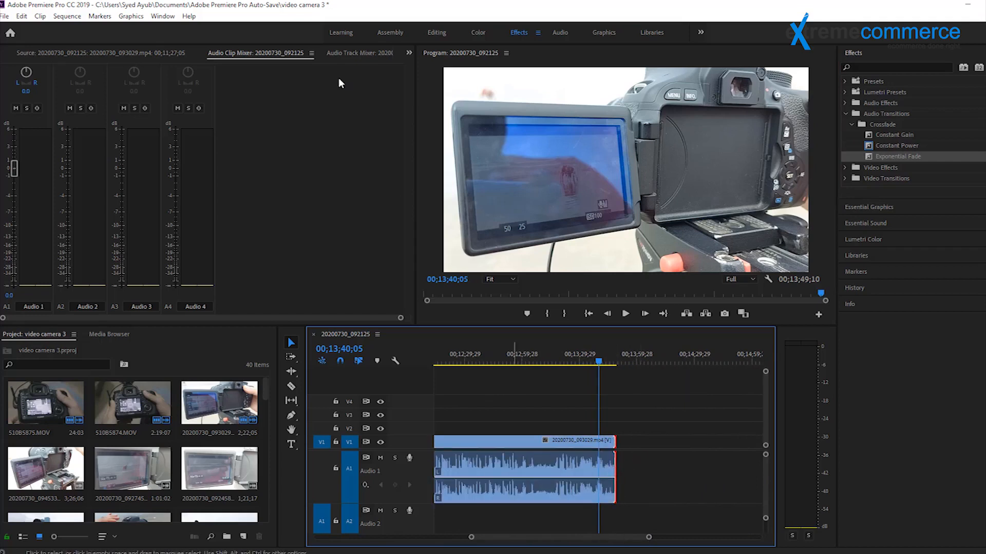
# - Set the duration of the Exponential Fade at the end of the audio clip to 40 frames
pyautogui.moveTo(648, 538); pyautogui.dragTo(608, 537)
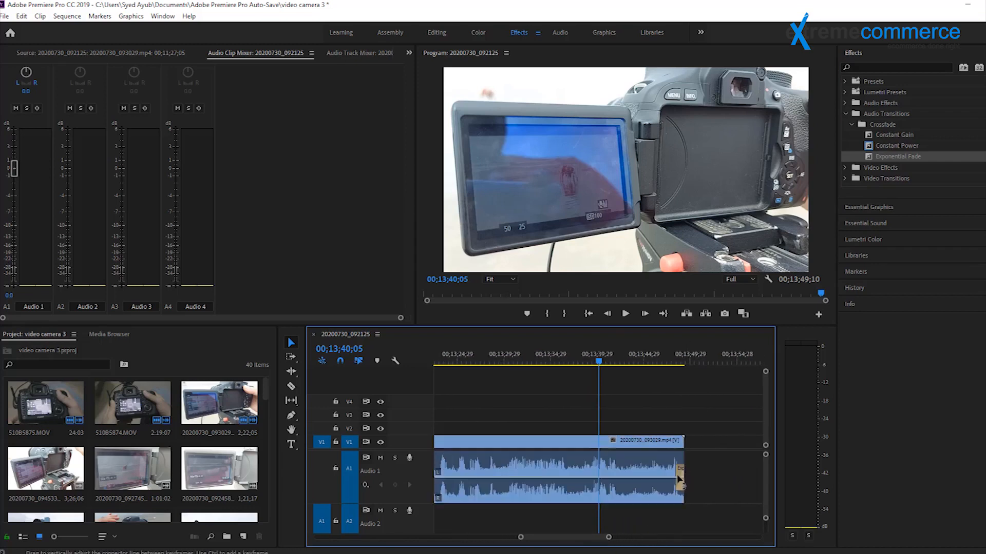
pyautogui.doubleClick(679, 481)
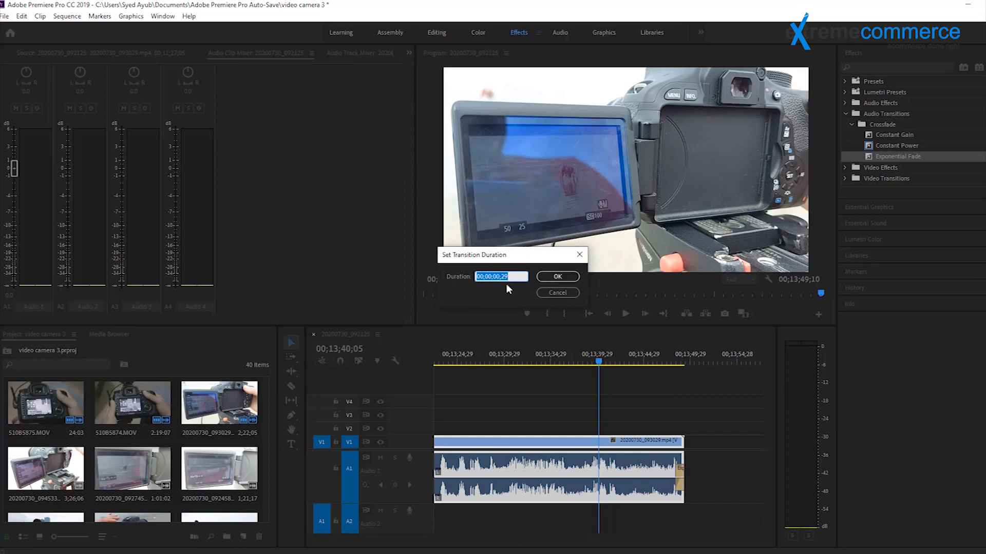
pyautogui.click(556, 277)
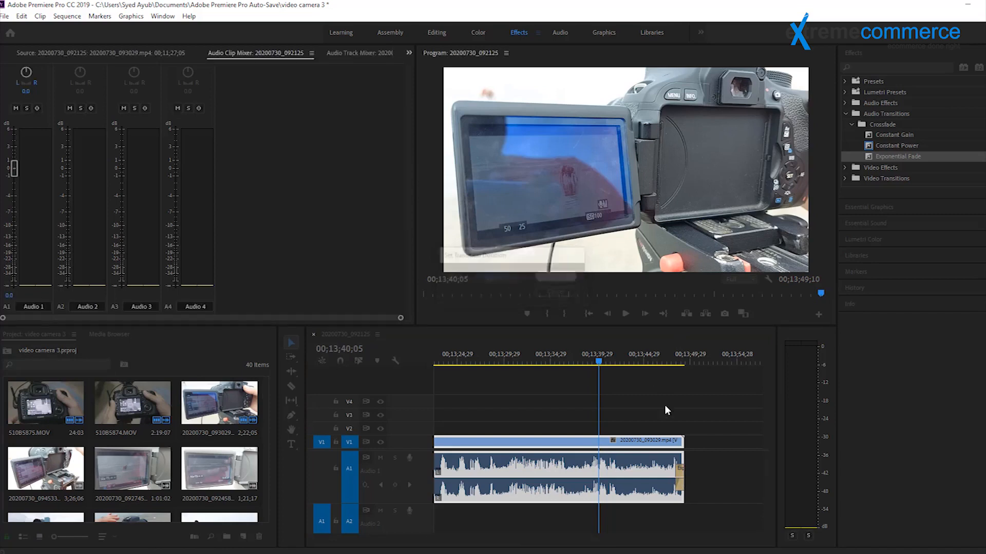
pyautogui.click(661, 362)
pyautogui.click(665, 362)
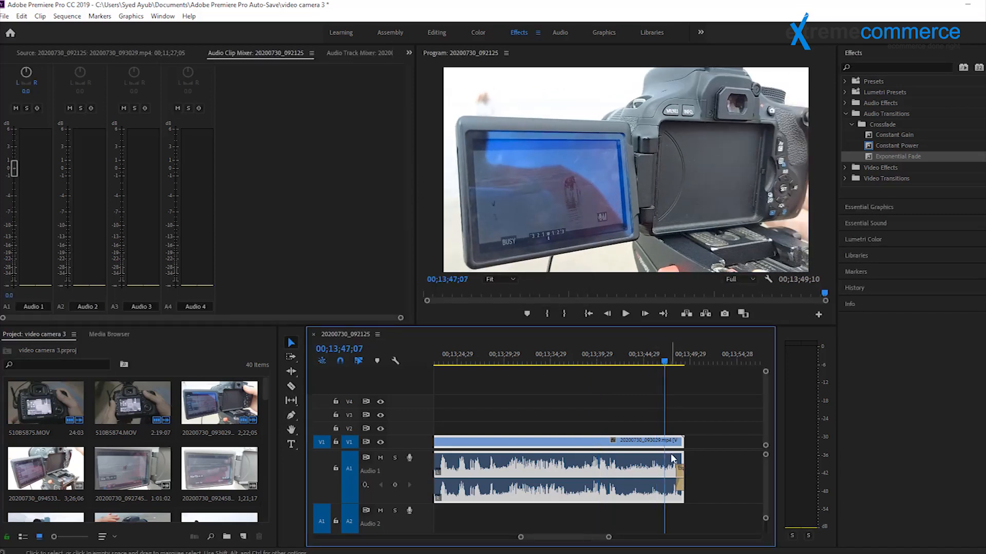
pyautogui.doubleClick(678, 485)
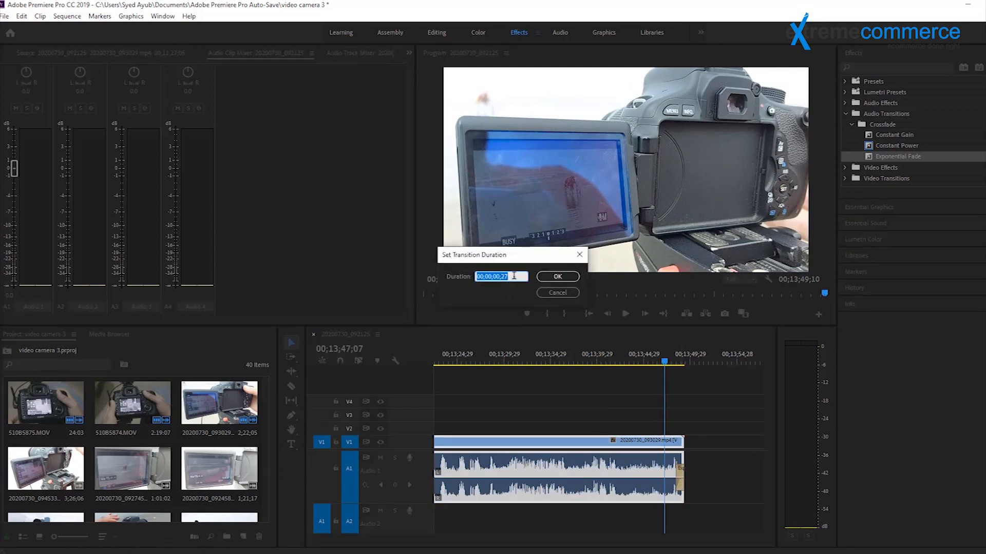
pyautogui.write('40')
pyautogui.press('Return')
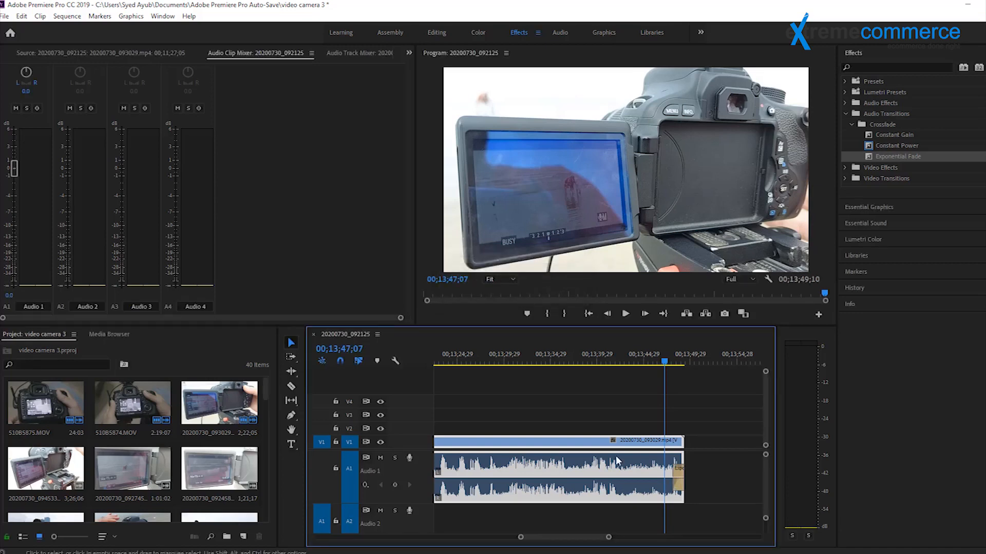
# - Check the Exponential Fade's duration without changing it, and play the end of the clip
pyautogui.doubleClick(678, 485)
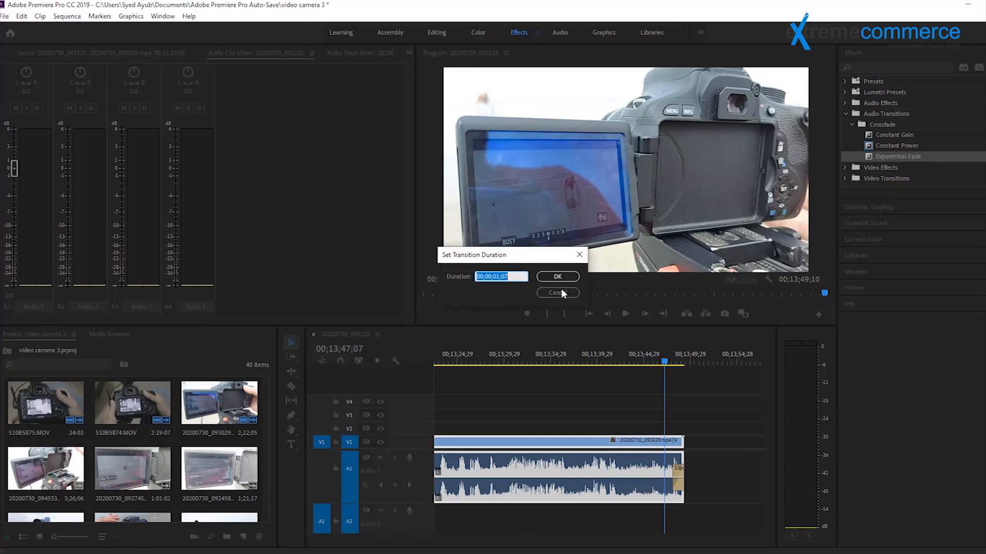
pyautogui.click(542, 292)
pyautogui.click(662, 363)
pyautogui.moveTo(665, 367)
pyautogui.mouseDown()
pyautogui.moveTo(684, 366)
pyautogui.moveTo(675, 367)
pyautogui.mouseUp()
pyautogui.click(625, 314)
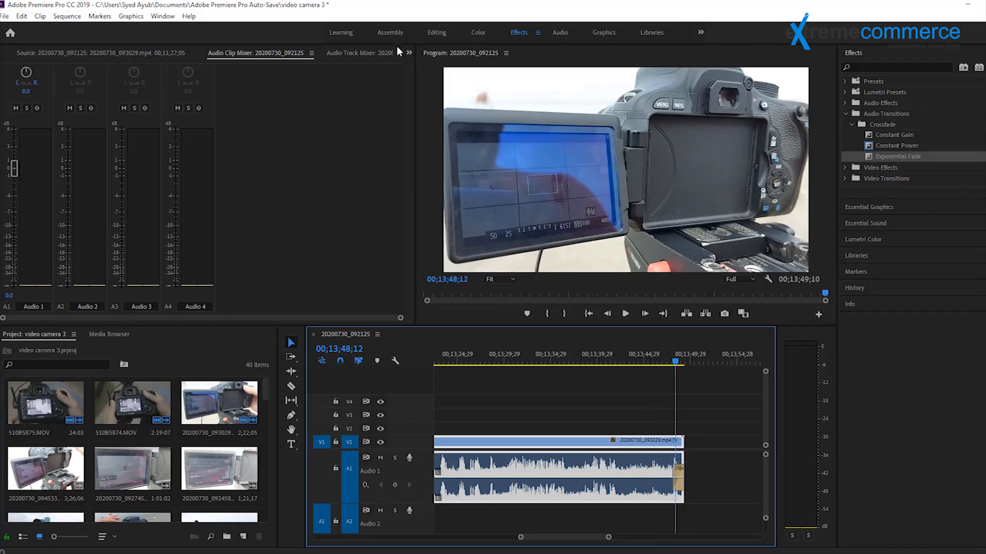
# - Return to the Editing workspace and lengthen the Exponential Fade to 00;00;02;01 in Effect Controls
pyautogui.click(429, 33)
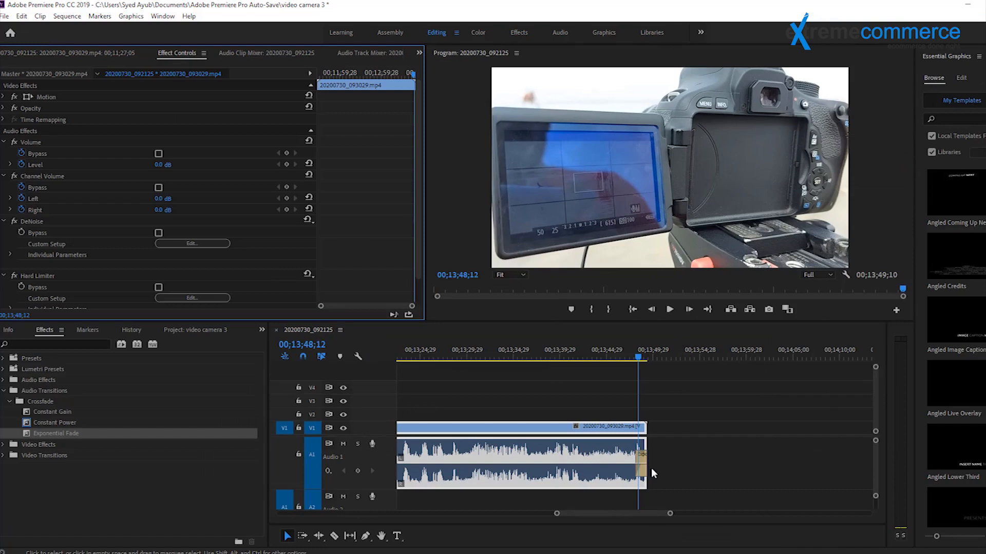
pyautogui.doubleClick(641, 457)
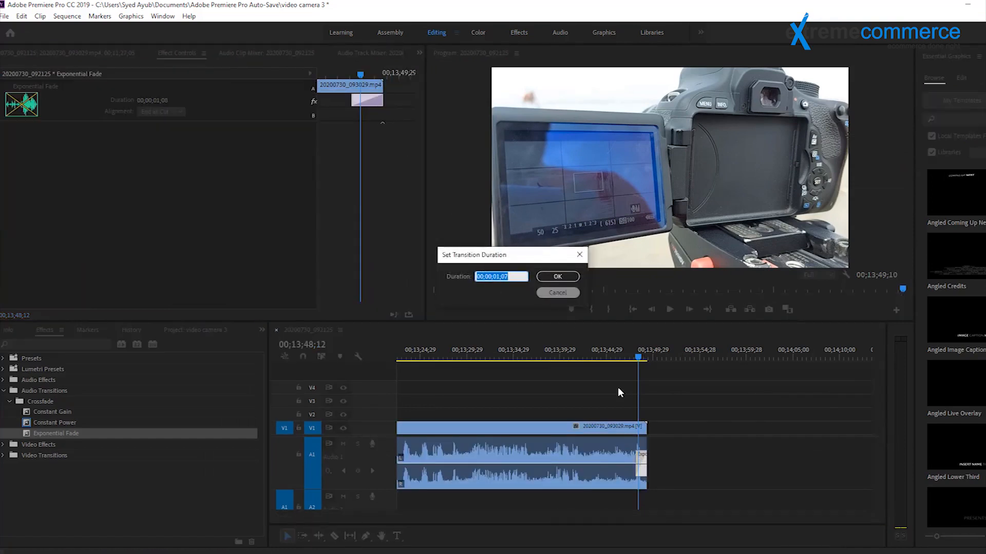
pyautogui.click(539, 276)
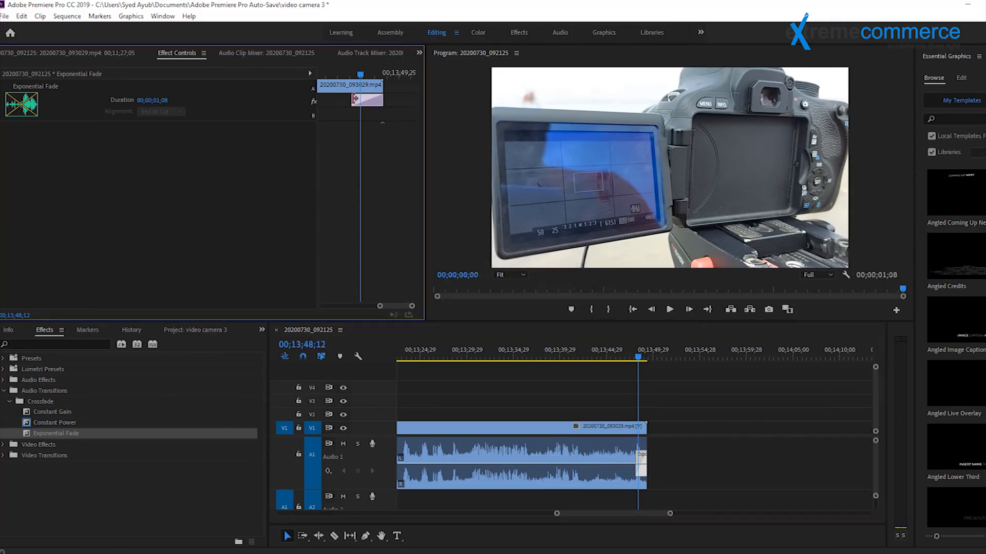
pyautogui.moveTo(355, 98); pyautogui.dragTo(332, 98)
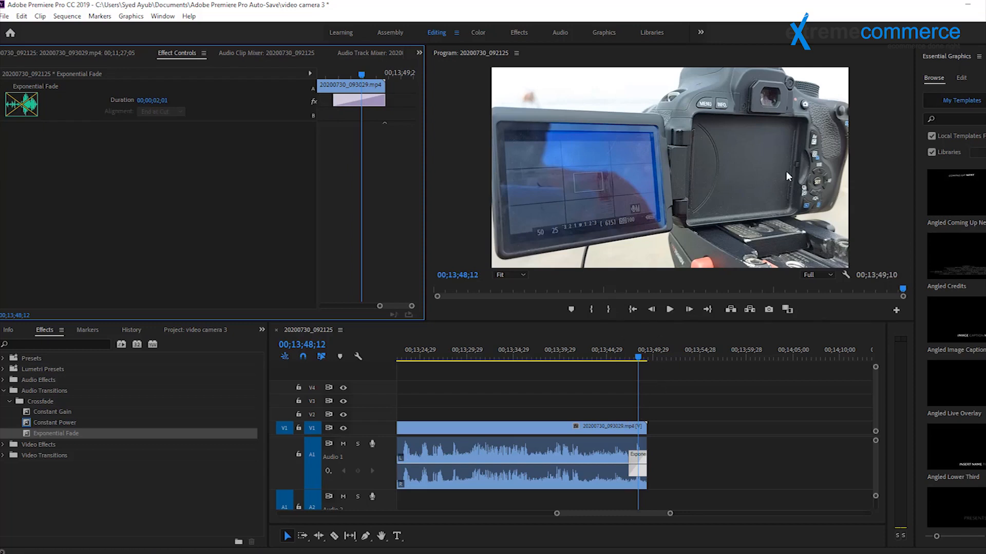
# - Replace the Exponential Fade at the end of the 20200730_093029.mp4 audio on track A1 with a Constant Power transition
pyautogui.click(32, 429)
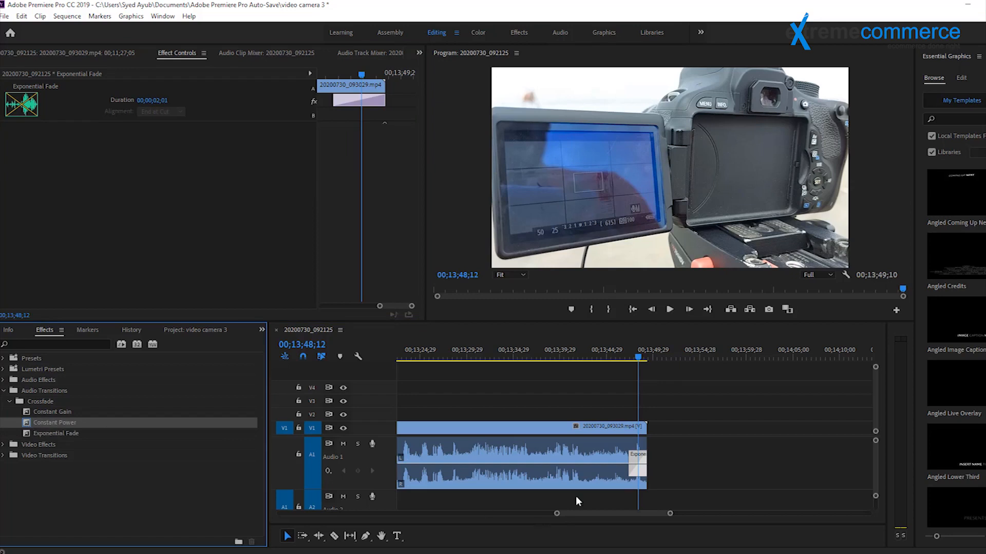
pyautogui.click(642, 464)
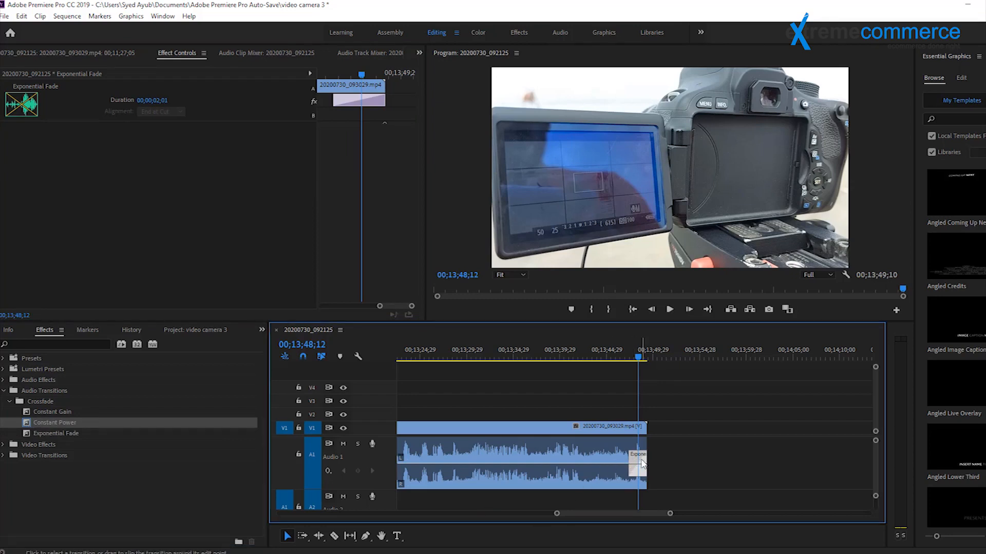
pyautogui.press('Delete')
pyautogui.click(54, 424)
pyautogui.moveTo(53, 424); pyautogui.dragTo(645, 471)
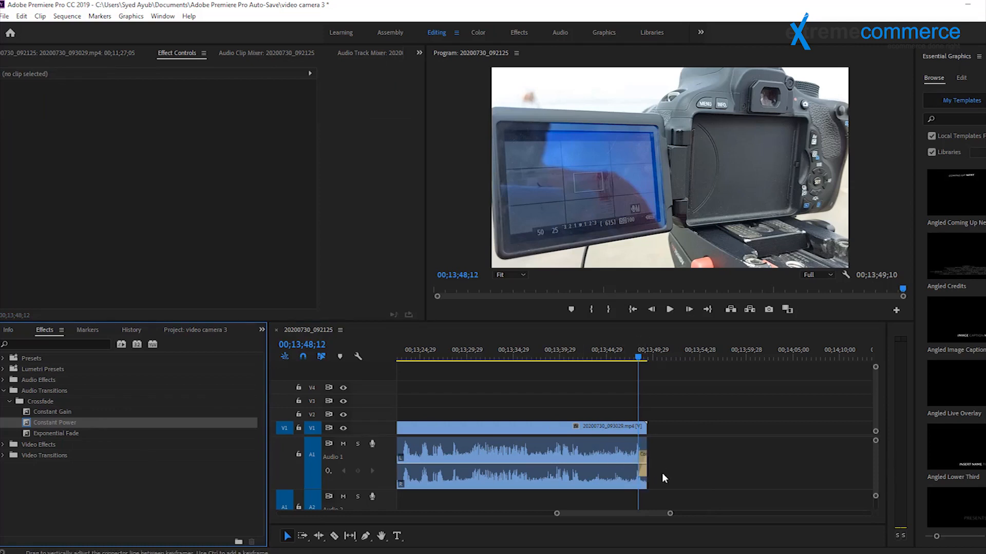
# - Play the end of the 20200730_093029.mp4 clip to hear the Constant Power fade
pyautogui.click(637, 358)
pyautogui.moveTo(636, 358); pyautogui.dragTo(631, 355)
pyautogui.click(668, 310)
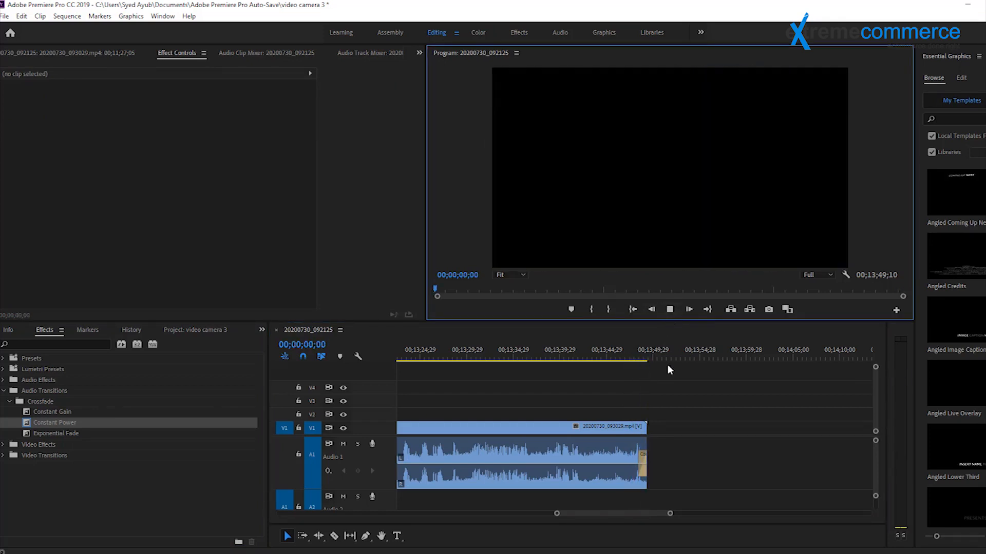
pyautogui.click(632, 358)
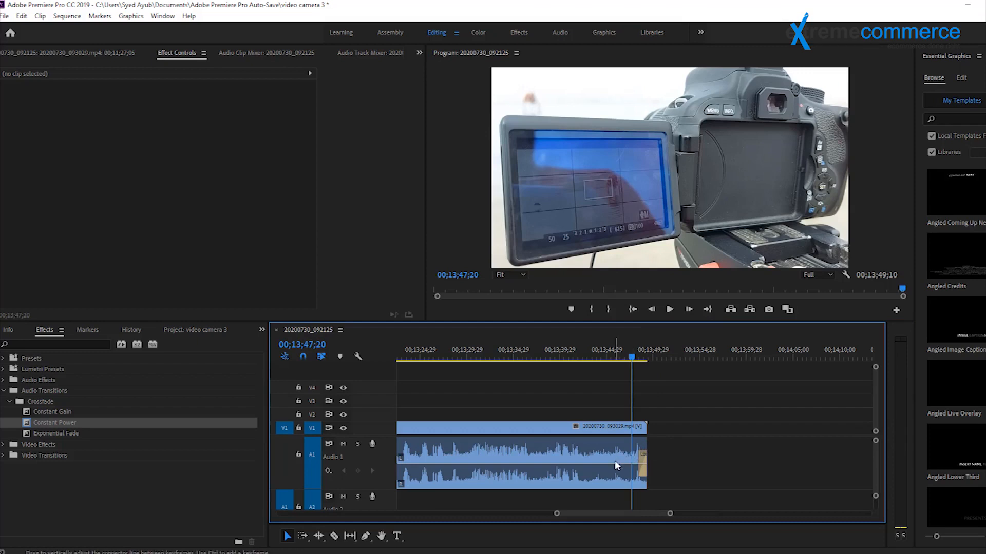
pyautogui.moveTo(631, 358)
pyautogui.mouseDown()
pyautogui.moveTo(642, 359)
pyautogui.moveTo(624, 358)
pyautogui.mouseUp()
# - Clear the Constant Power transition from the end of the audio clip and apply Constant Gain in its place
pyautogui.moveTo(103, 411); pyautogui.dragTo(645, 468)
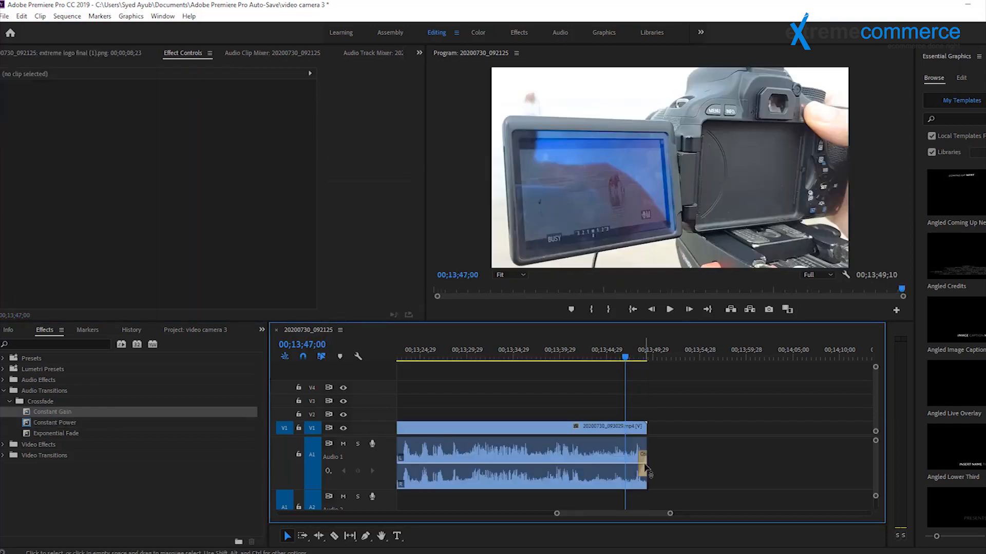
pyautogui.doubleClick(643, 464)
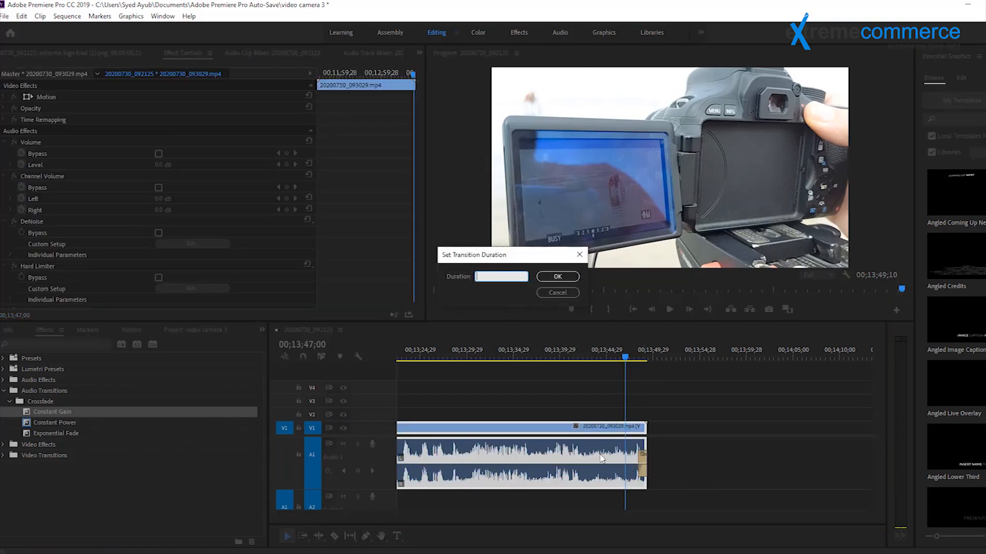
pyautogui.click(569, 297)
pyautogui.click(643, 458)
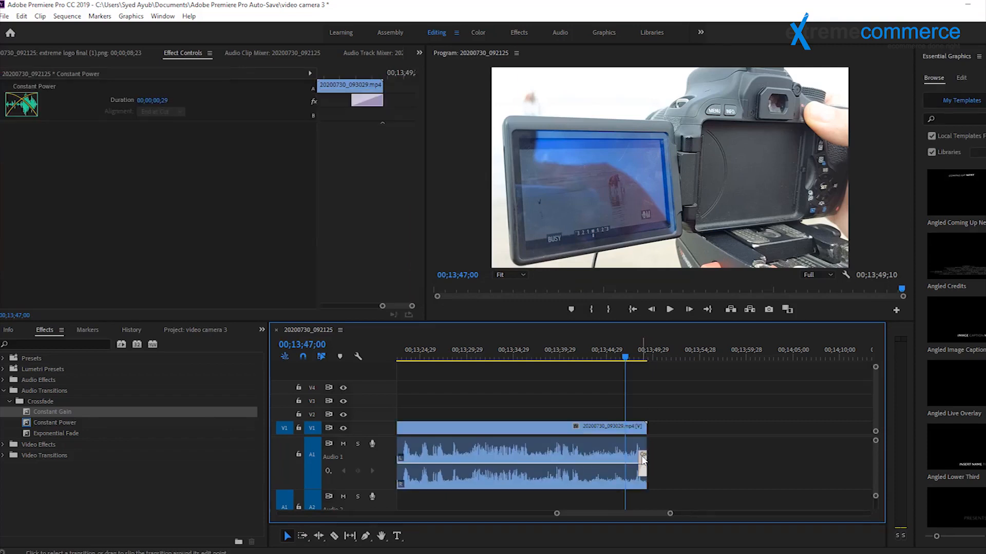
pyautogui.rightClick(644, 459)
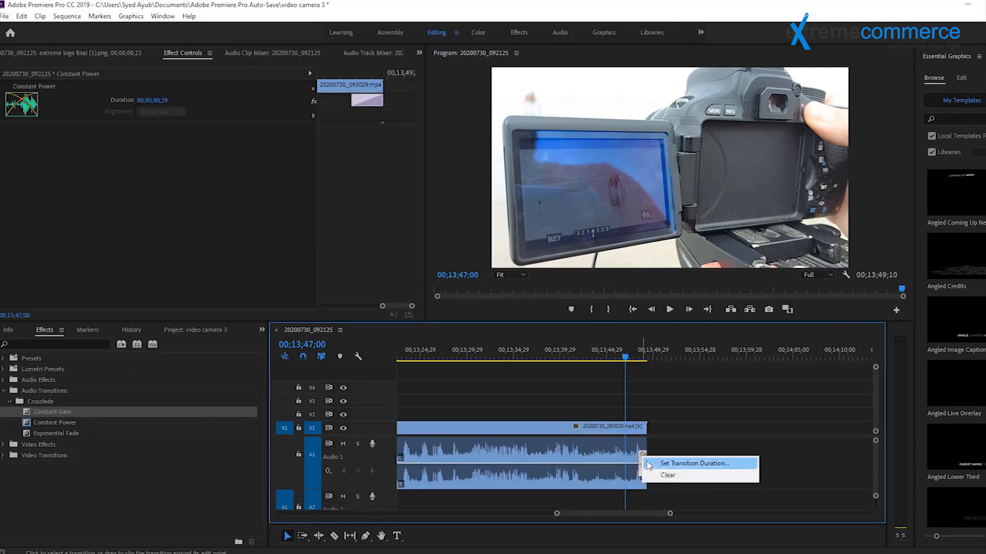
pyautogui.click(653, 477)
pyautogui.click(43, 414)
pyautogui.moveTo(43, 411); pyautogui.dragTo(648, 470)
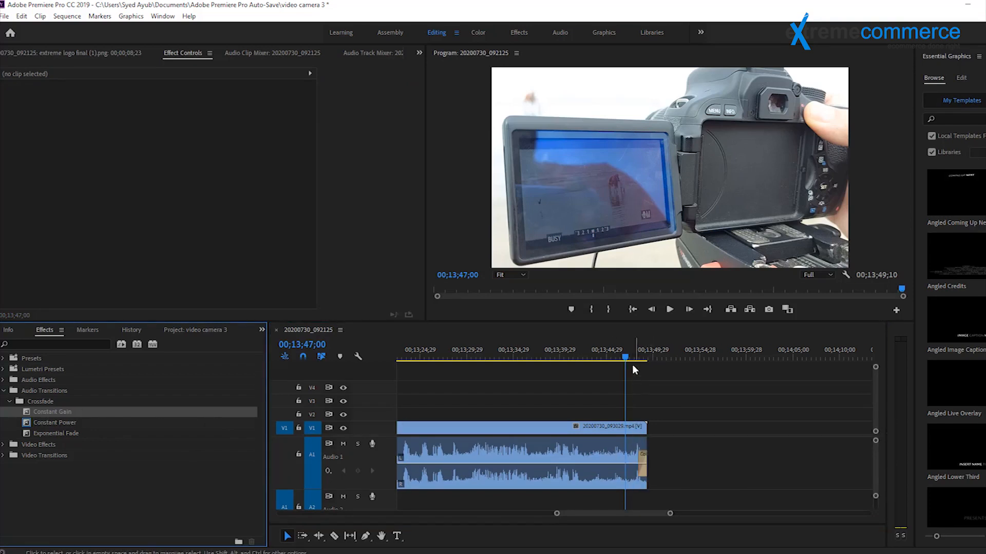
# - Set the Constant Gain transition's duration to 28 frames, and extend it to 00;00;01;28 in Effect Controls
pyautogui.click(644, 456)
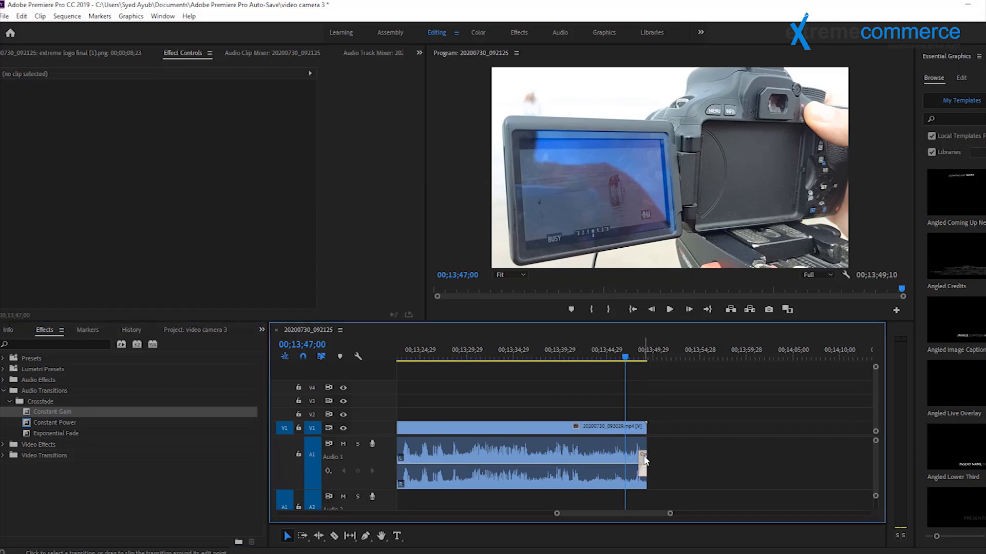
pyautogui.doubleClick(644, 456)
pyautogui.write('28')
pyautogui.click(558, 276)
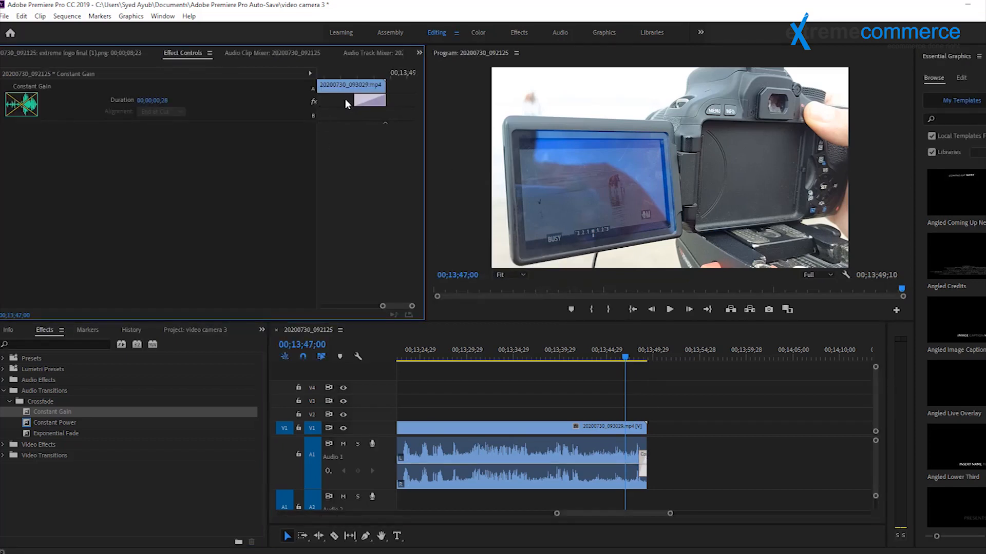
pyautogui.moveTo(354, 97); pyautogui.dragTo(321, 99)
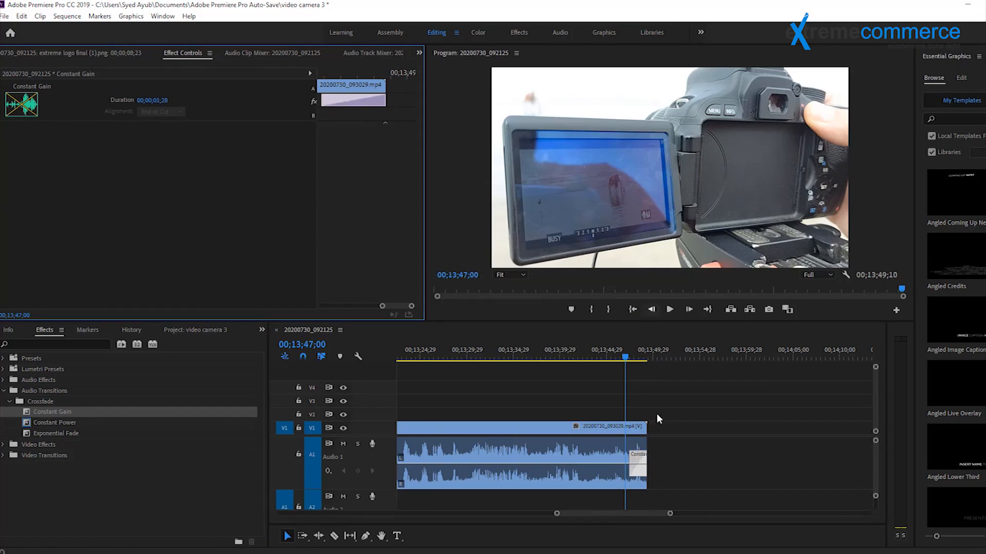
# - Play the end of the clip to hear the lengthened Constant Gain fade
pyautogui.click(666, 309)
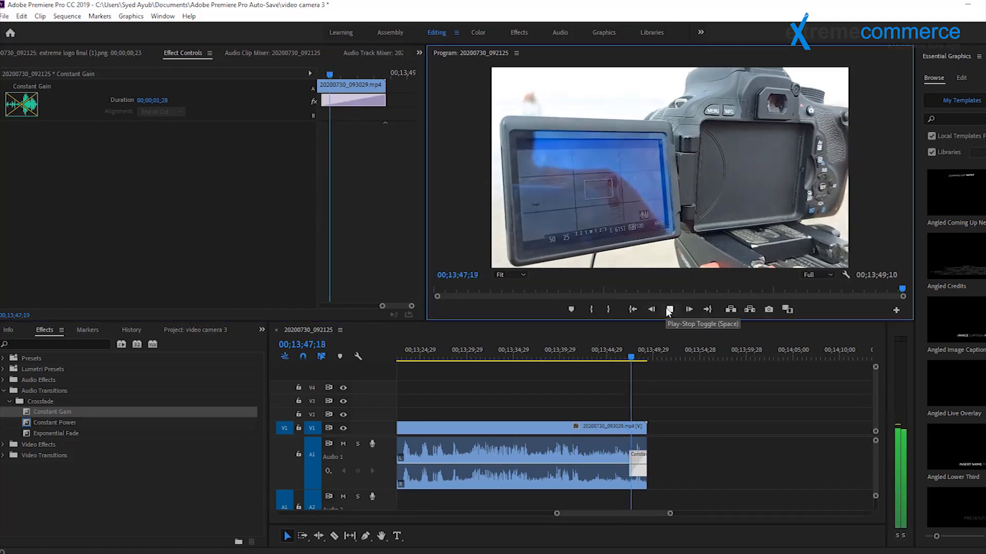
pyautogui.press('space')
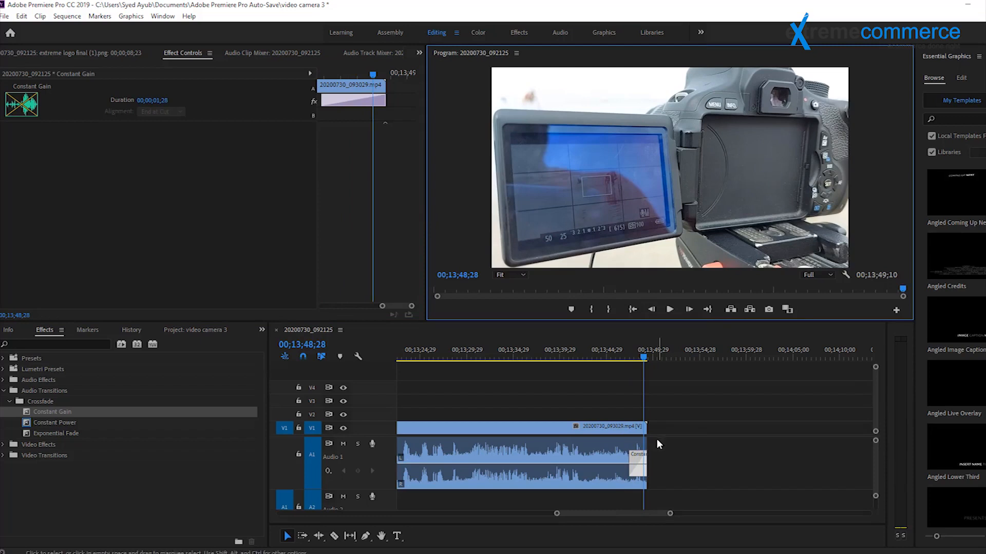
pyautogui.click(640, 362)
pyautogui.moveTo(641, 362)
pyautogui.mouseDown()
pyautogui.moveTo(627, 362)
pyautogui.moveTo(637, 362)
pyautogui.mouseUp()
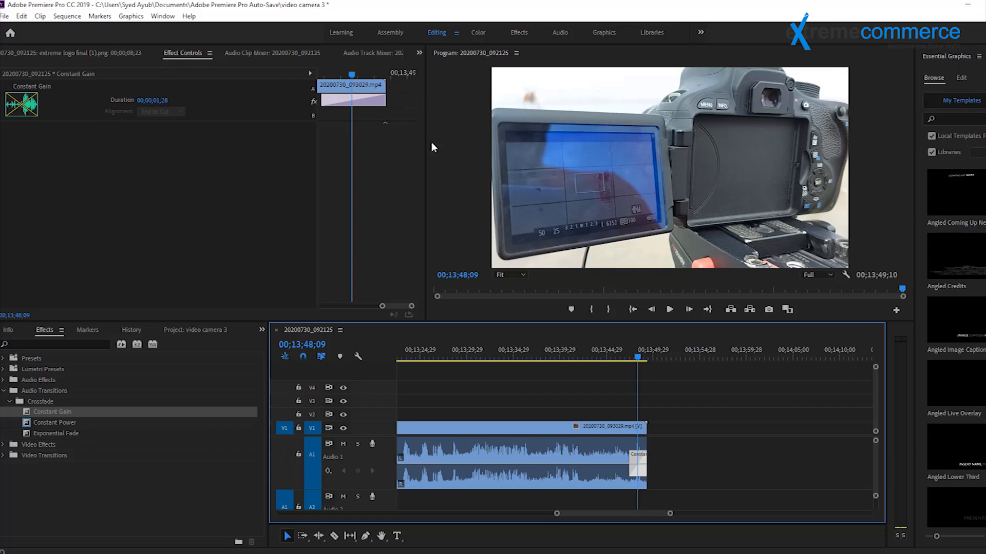
pyautogui.moveTo(639, 363)
pyautogui.mouseDown()
pyautogui.moveTo(623, 359)
pyautogui.moveTo(631, 359)
pyautogui.mouseUp()
# - Show the Audio Track Mixer and play several parts of the 20200730_093029.mp4 clip to watch its track and Master levels
pyautogui.moveTo(670, 513); pyautogui.dragTo(802, 514)
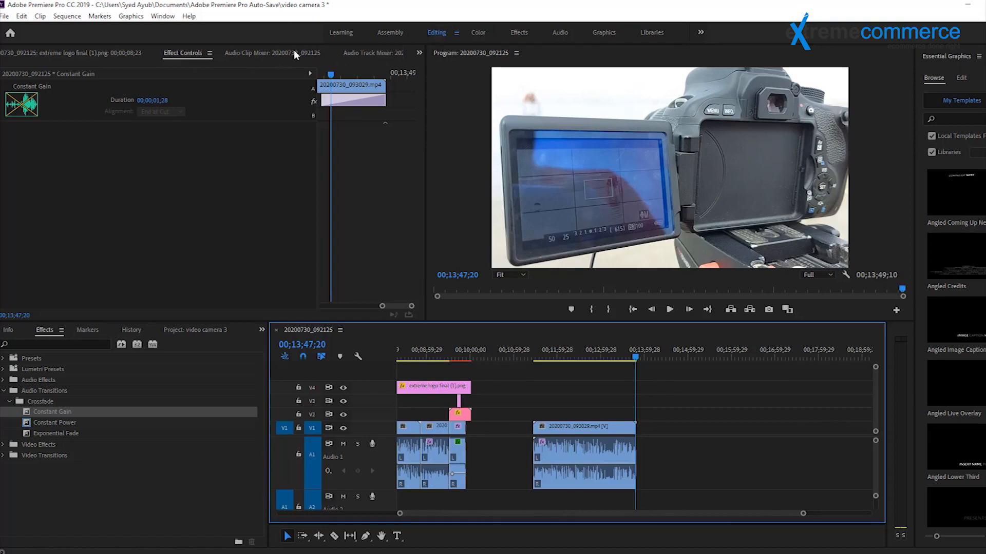
pyautogui.click(347, 54)
pyautogui.moveTo(636, 356); pyautogui.dragTo(607, 356)
pyautogui.click(671, 310)
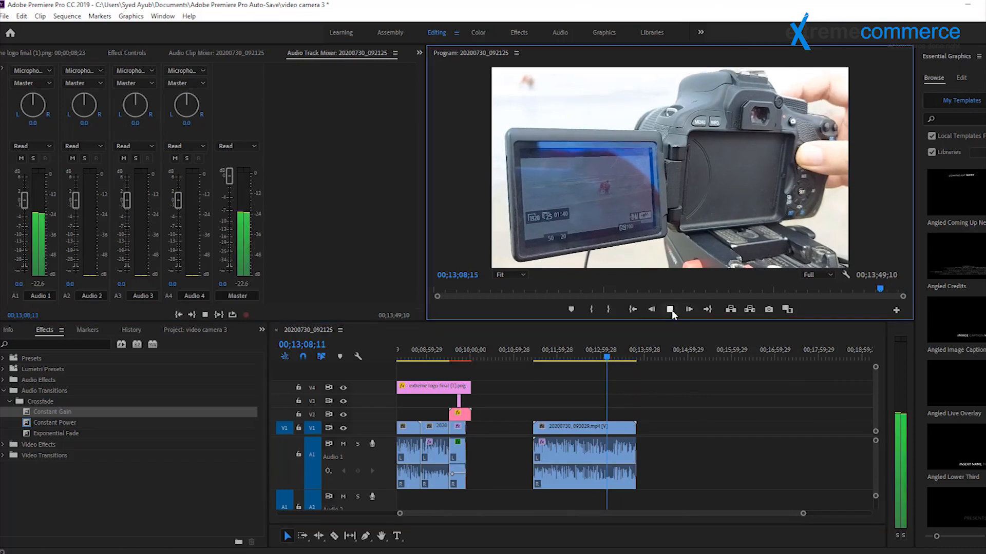
pyautogui.click(605, 366)
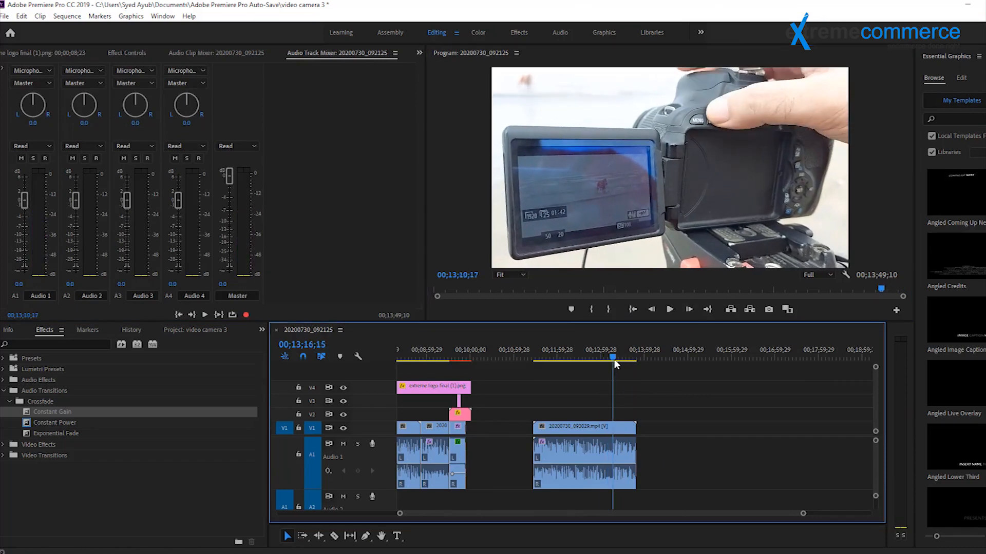
pyautogui.press('space')
pyautogui.click(669, 309)
pyautogui.moveTo(631, 356); pyautogui.dragTo(632, 356)
pyautogui.click(670, 310)
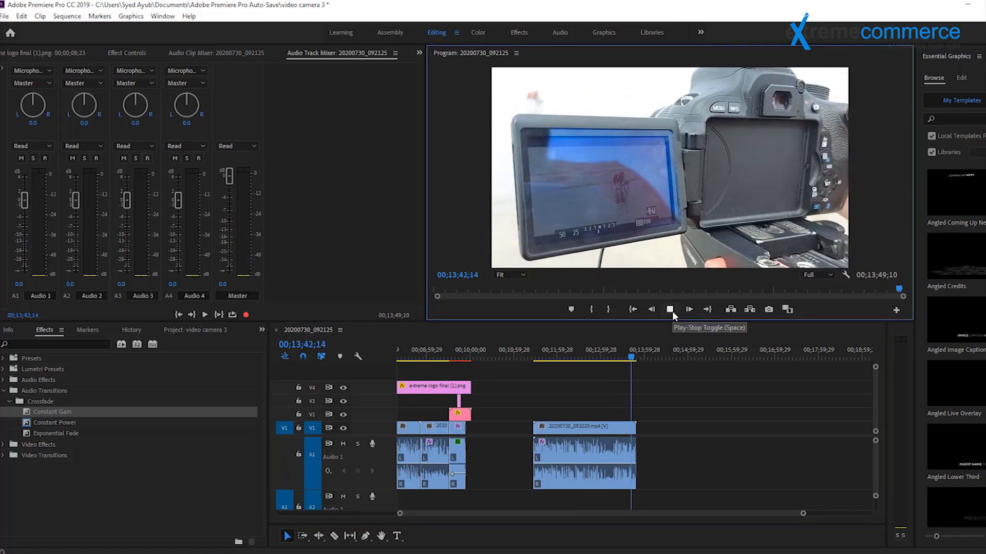
pyautogui.click(637, 356)
pyautogui.moveTo(637, 357); pyautogui.dragTo(632, 357)
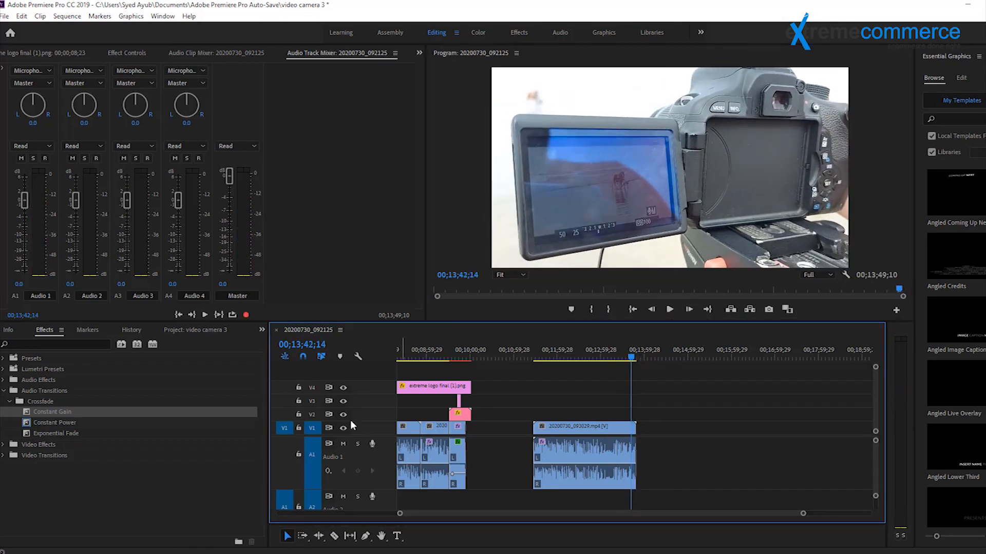
# - Switch to the Effects workspace, collapse the audio transitions and list the available audio effects
pyautogui.moveTo(630, 359); pyautogui.dragTo(625, 360)
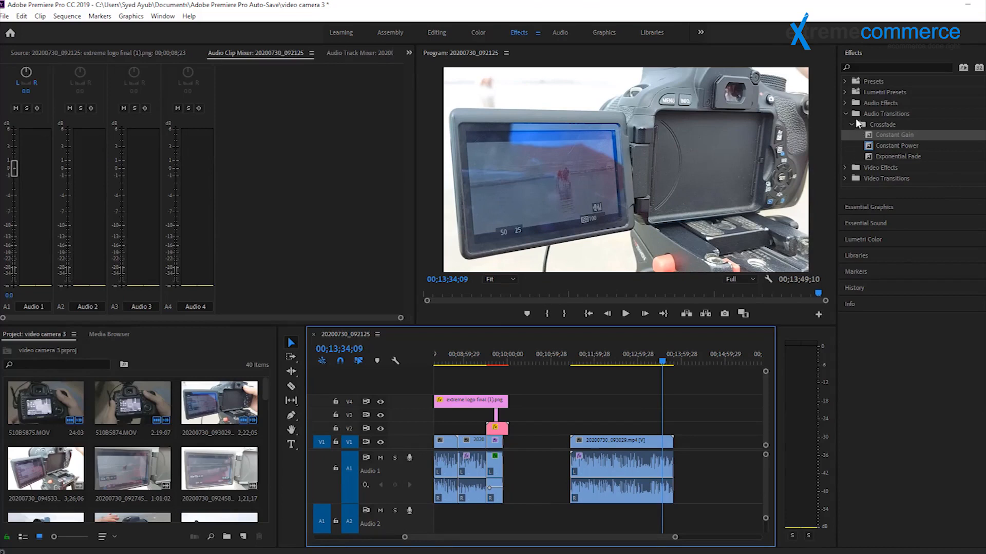
pyautogui.click(854, 121)
pyautogui.click(860, 115)
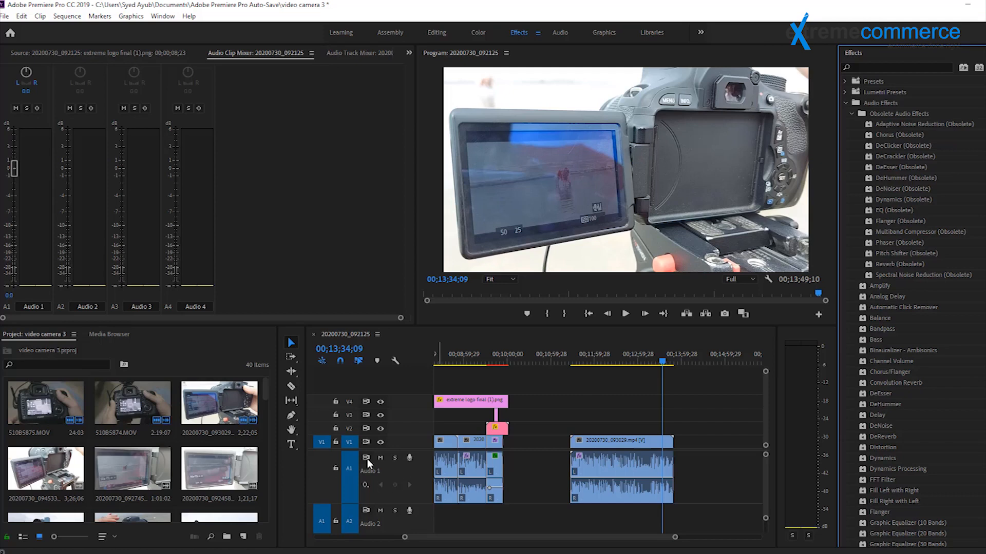
# - Lower the Master volume to about -2.7 dB in the Audio Track Mixer and return it to 0.0 dB
pyautogui.click(354, 53)
pyautogui.moveTo(227, 185); pyautogui.dragTo(234, 195)
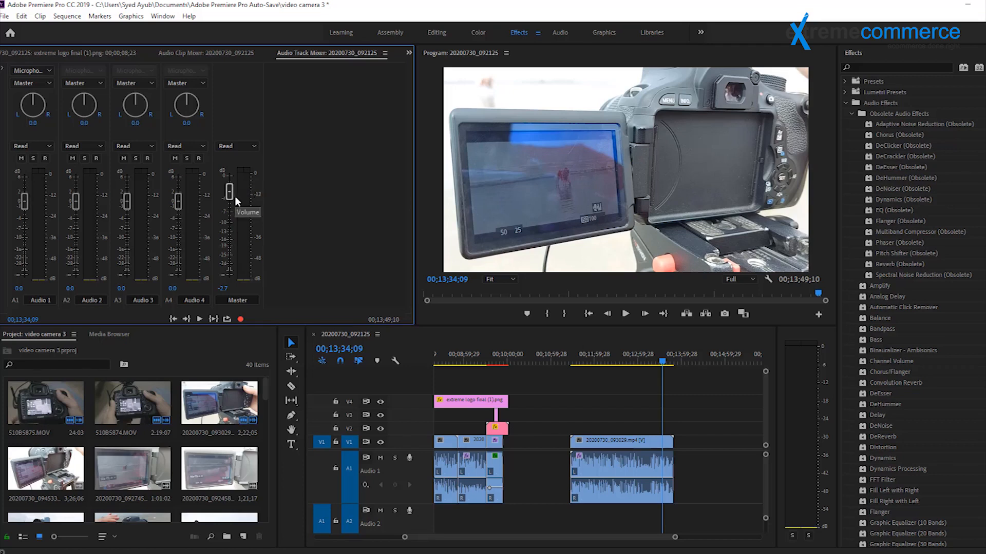
pyautogui.moveTo(230, 191); pyautogui.dragTo(230, 176)
# - Select the 20200730_093029.mp4 clip in the timeline and place the playhead at 00;11;59;06
pyautogui.click(656, 359)
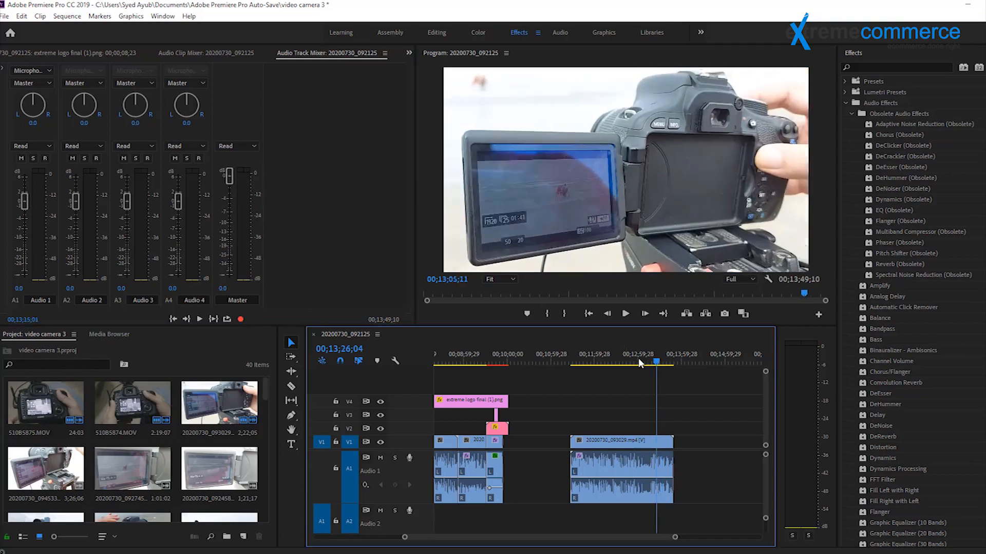
pyautogui.click(579, 359)
pyautogui.moveTo(578, 359)
pyautogui.mouseDown()
pyautogui.moveTo(568, 359)
pyautogui.moveTo(593, 359)
pyautogui.mouseUp()
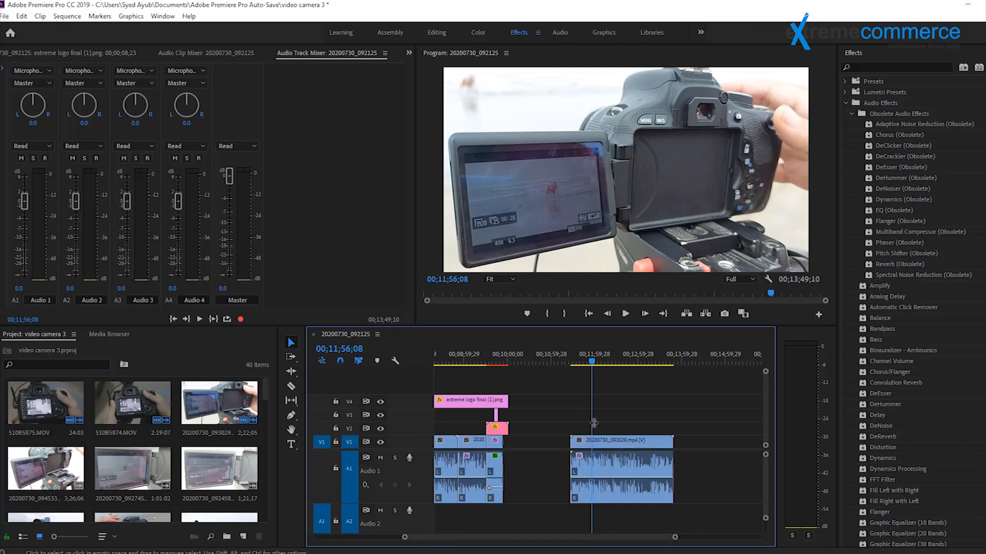
pyautogui.click(615, 470)
pyautogui.click(594, 365)
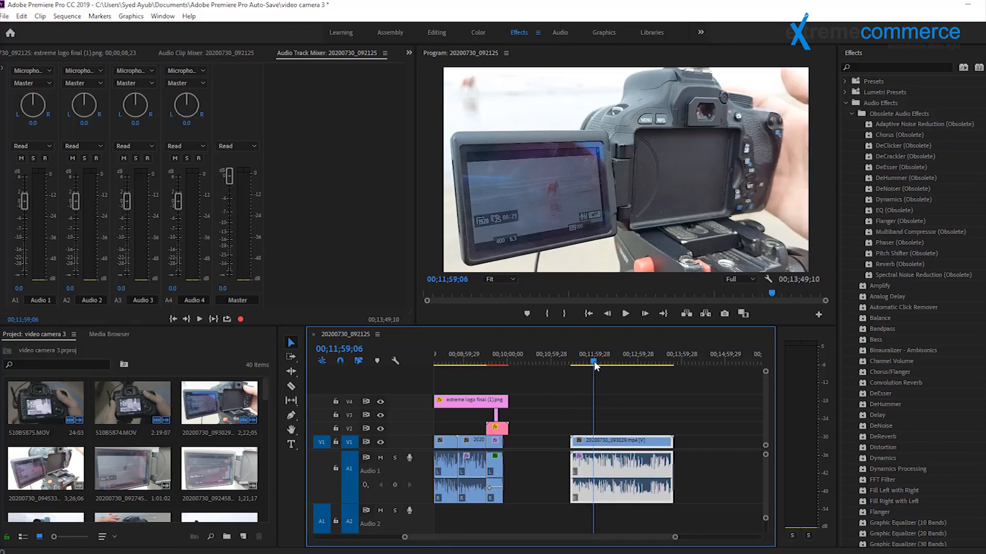
pyautogui.rightClick(613, 477)
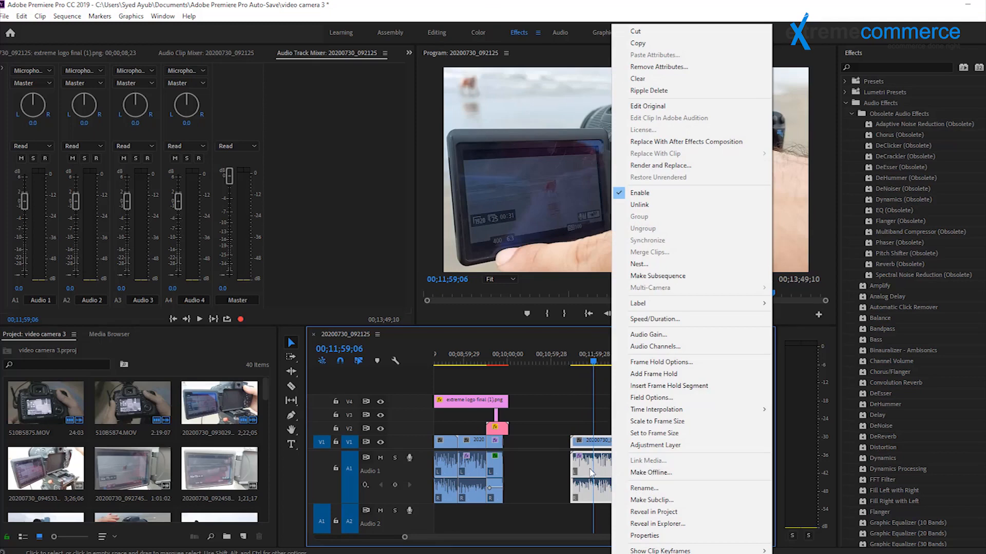
pyautogui.click(591, 474)
pyautogui.click(612, 424)
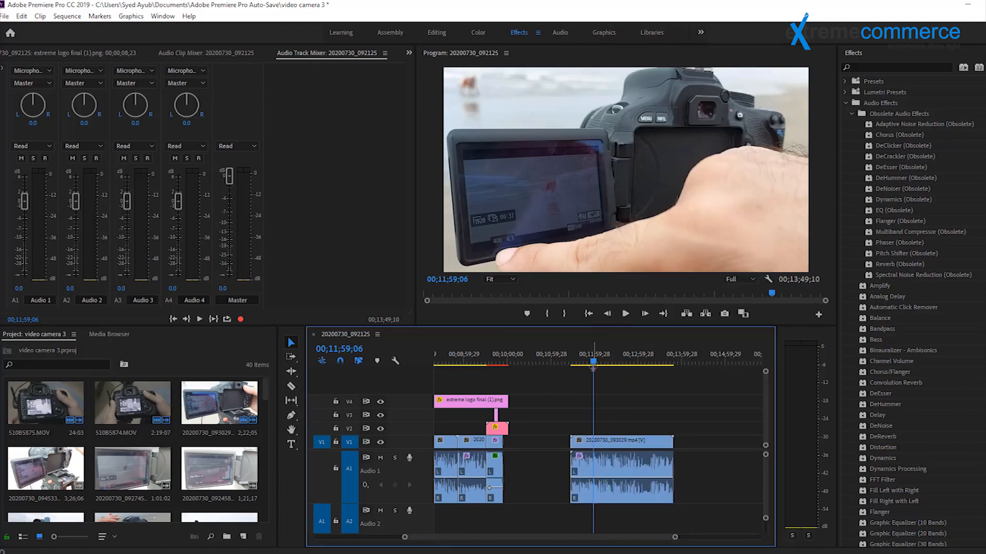
pyautogui.click(618, 459)
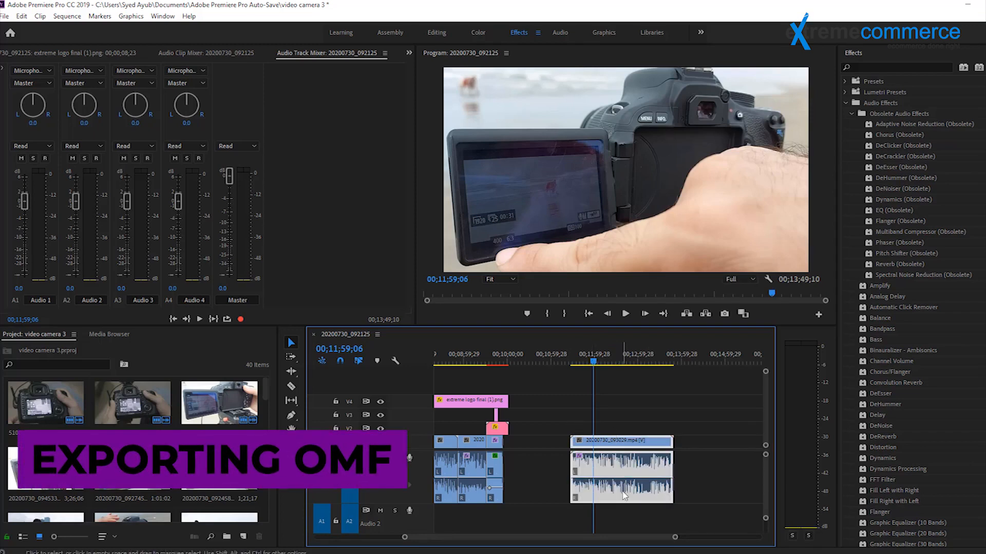
pyautogui.click(5, 16)
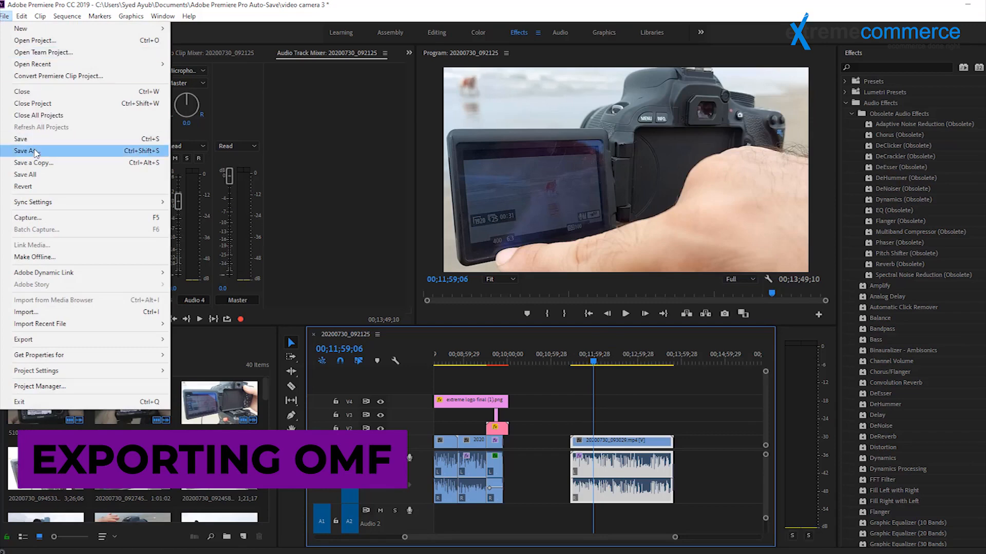
pyautogui.doubleClick(646, 3)
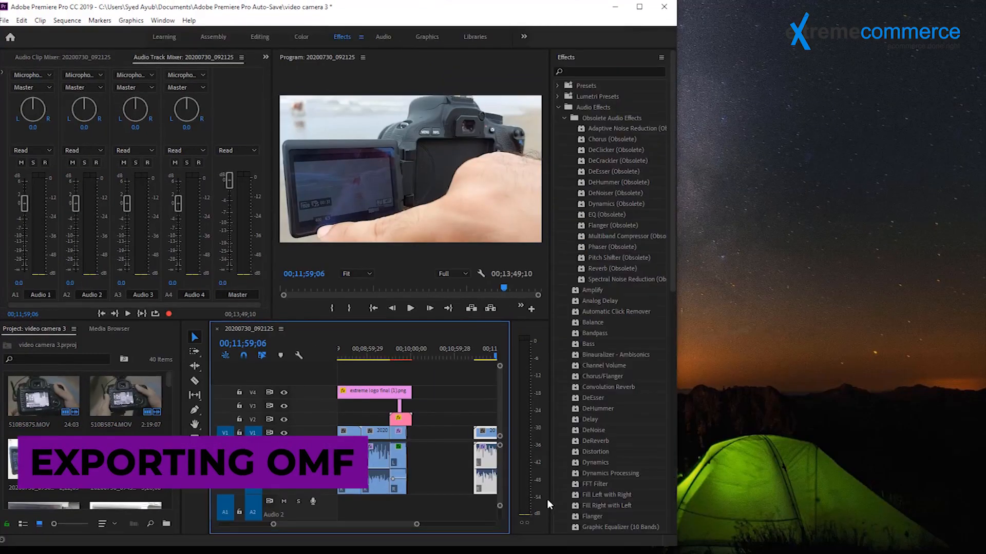
pyautogui.click(639, 6)
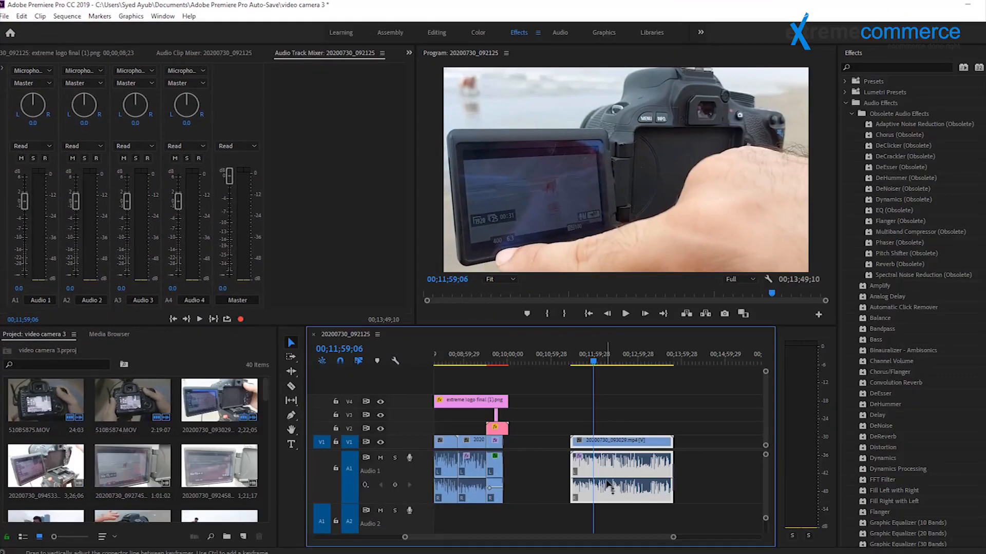
pyautogui.click(4, 16)
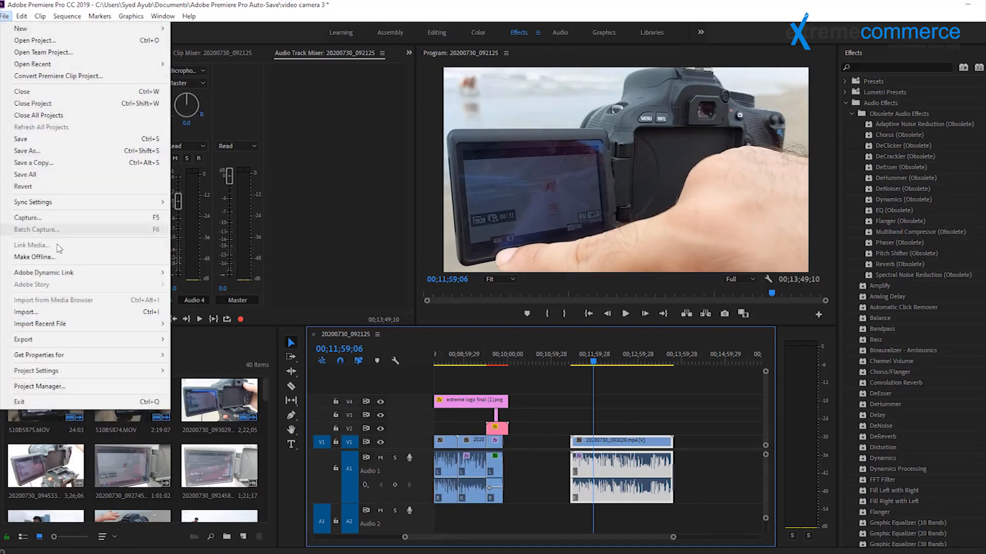
pyautogui.moveTo(92, 343)
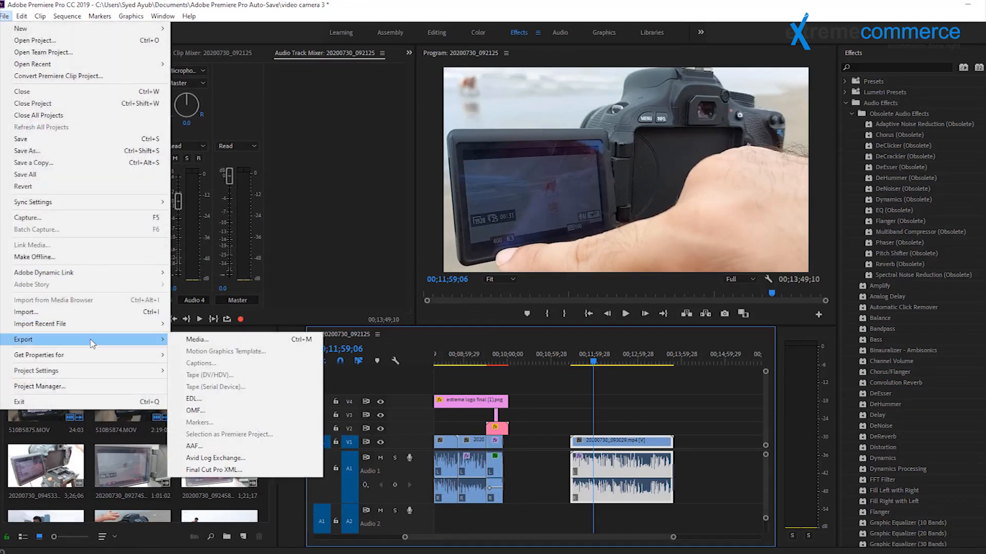
pyautogui.click(224, 410)
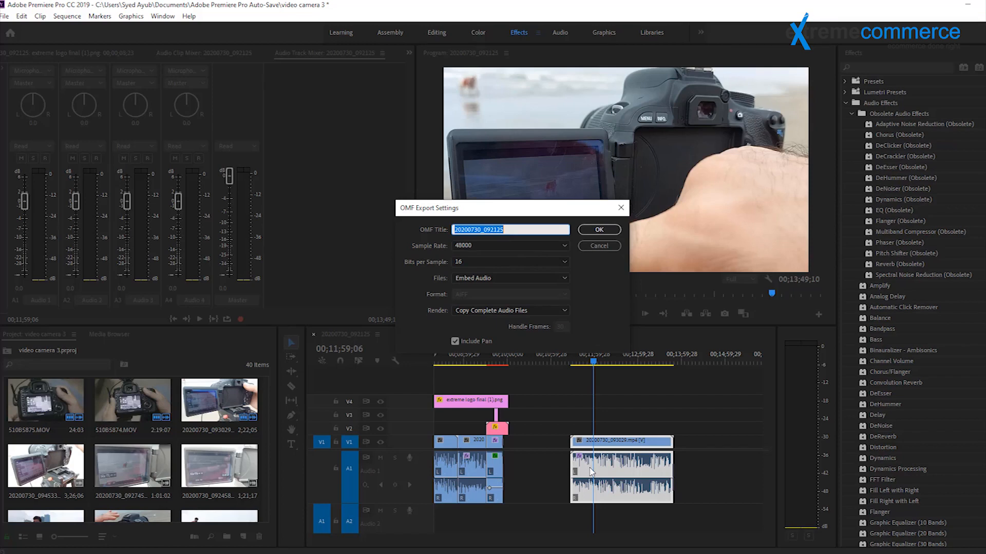
pyautogui.click(596, 246)
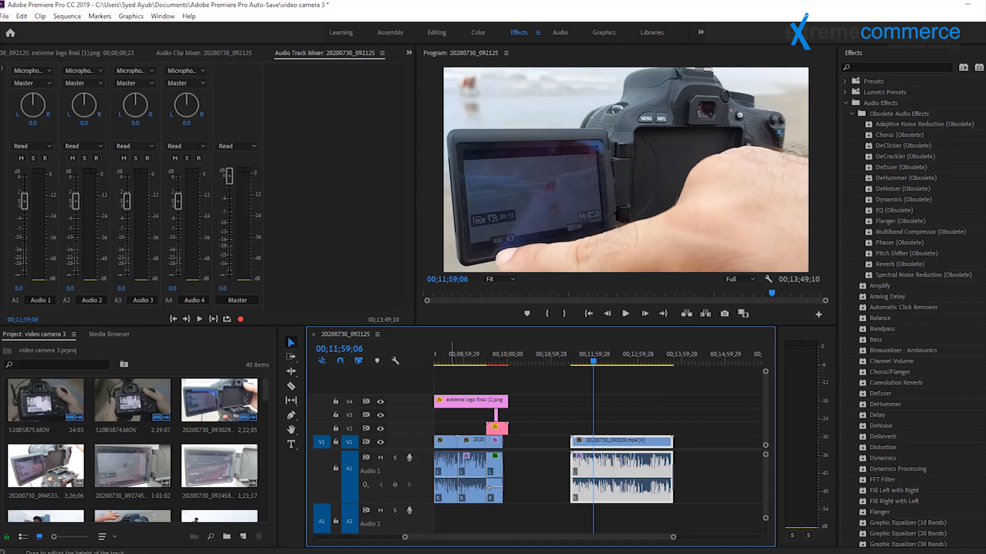
# - Start an OMF export of the sequence and set the OMF title to "test omf"
pyautogui.moveTo(623, 538); pyautogui.dragTo(421, 542)
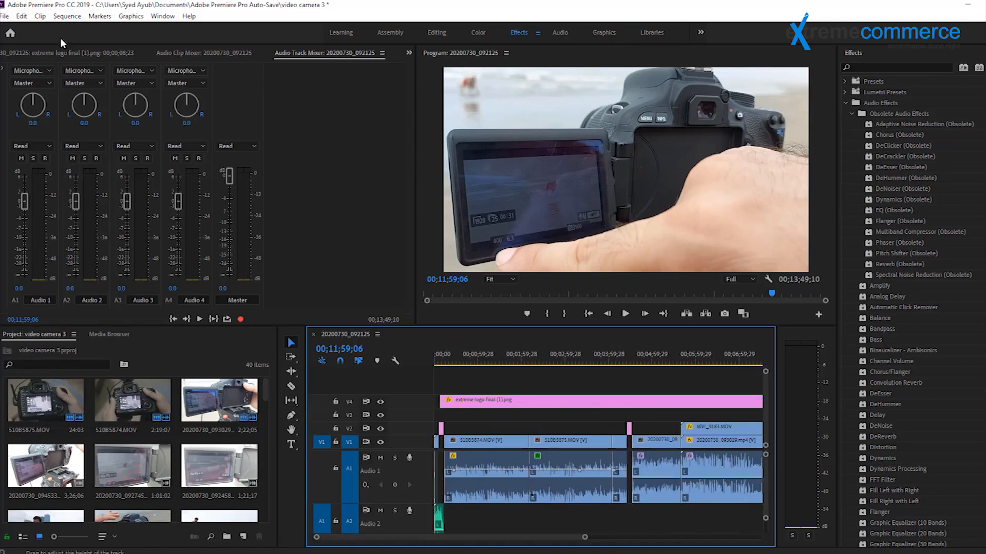
pyautogui.click(5, 16)
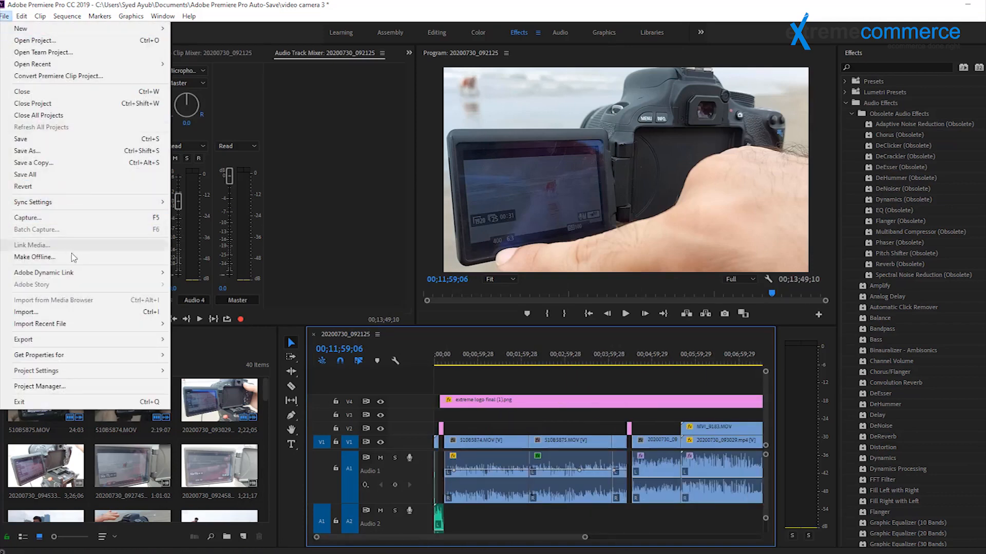
pyautogui.moveTo(67, 340)
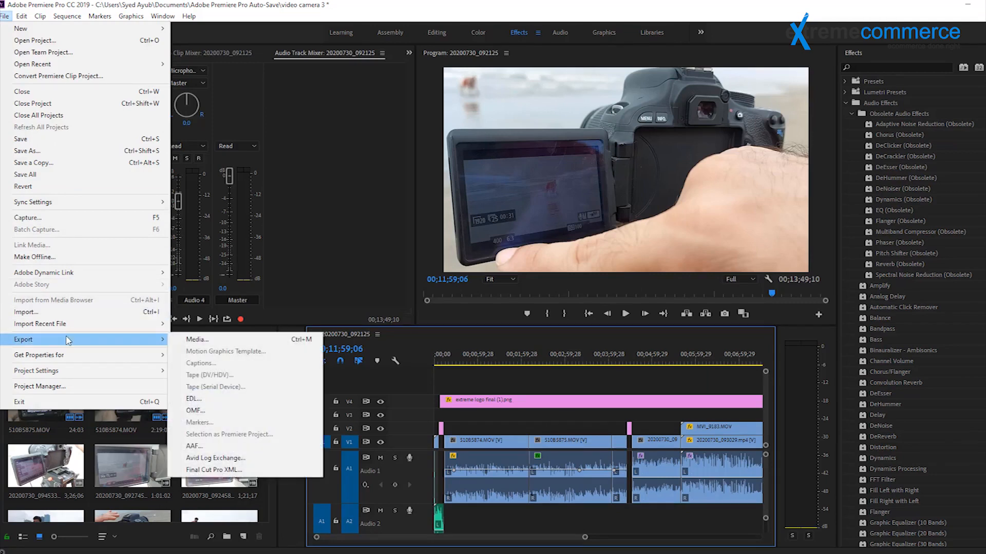
pyautogui.click(194, 411)
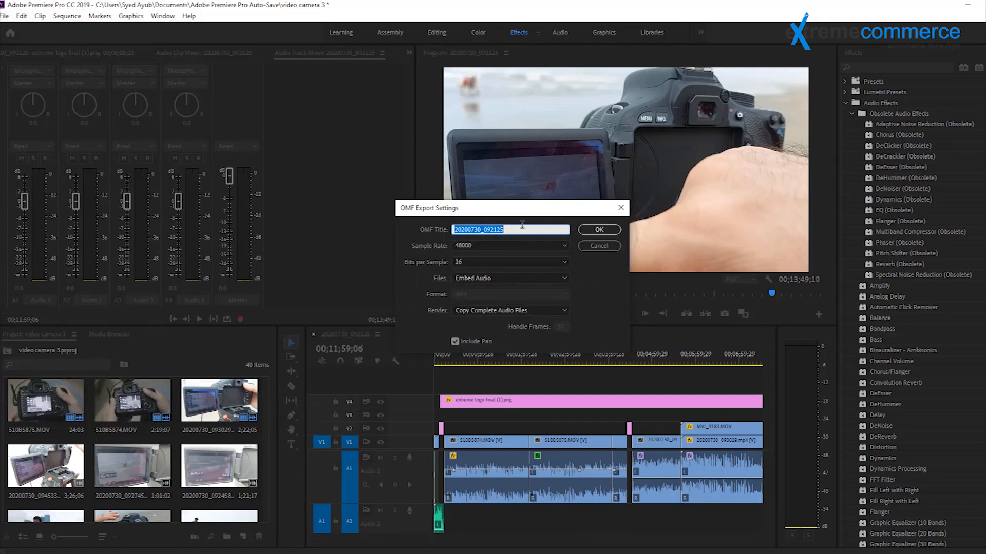
pyautogui.write('test omf')
# - Keep the OMF sample rate at 48000 and 16 bits per sample, and choose Embed Audio for the files
pyautogui.click(560, 249)
pyautogui.click(583, 268)
pyautogui.click(532, 259)
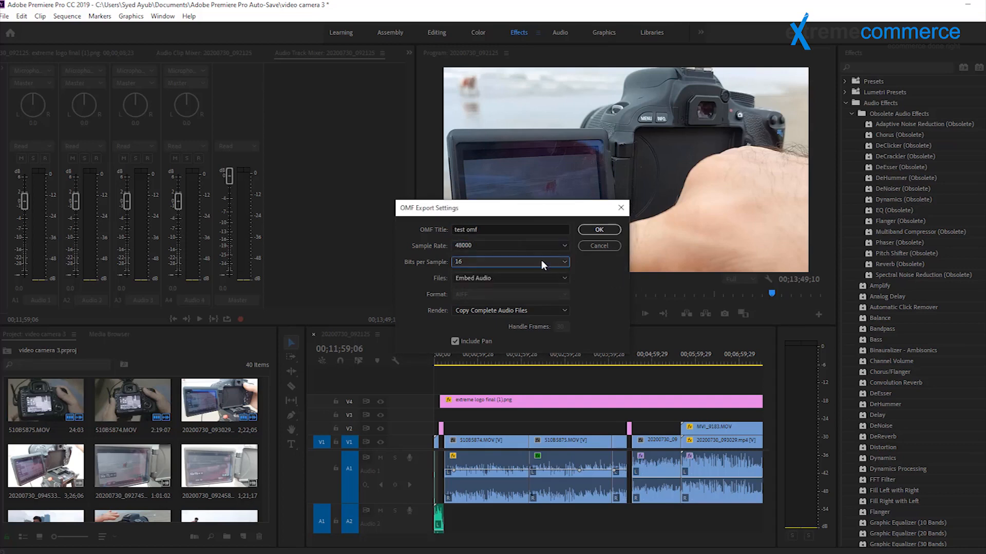
pyautogui.click(553, 279)
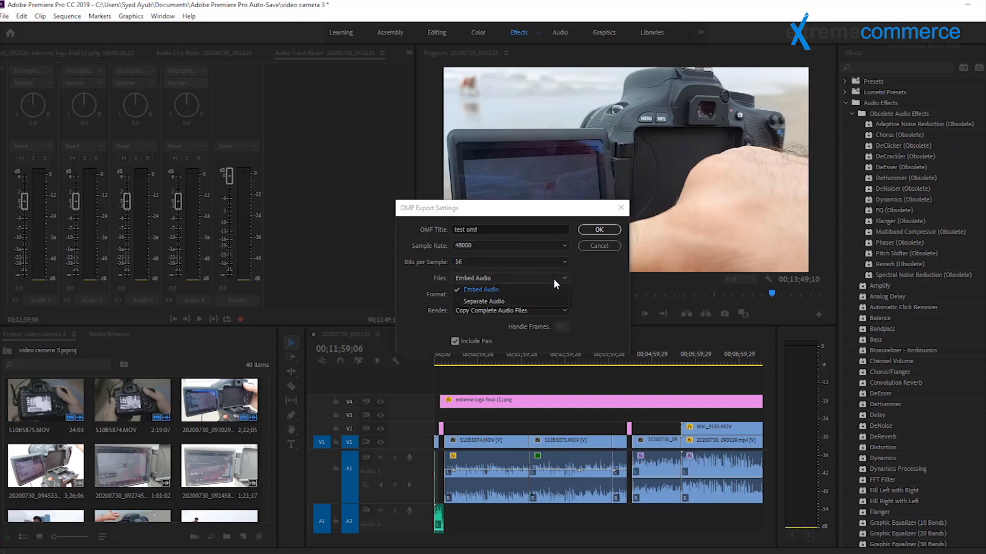
pyautogui.click(513, 290)
pyautogui.click(558, 277)
pyautogui.press('Escape')
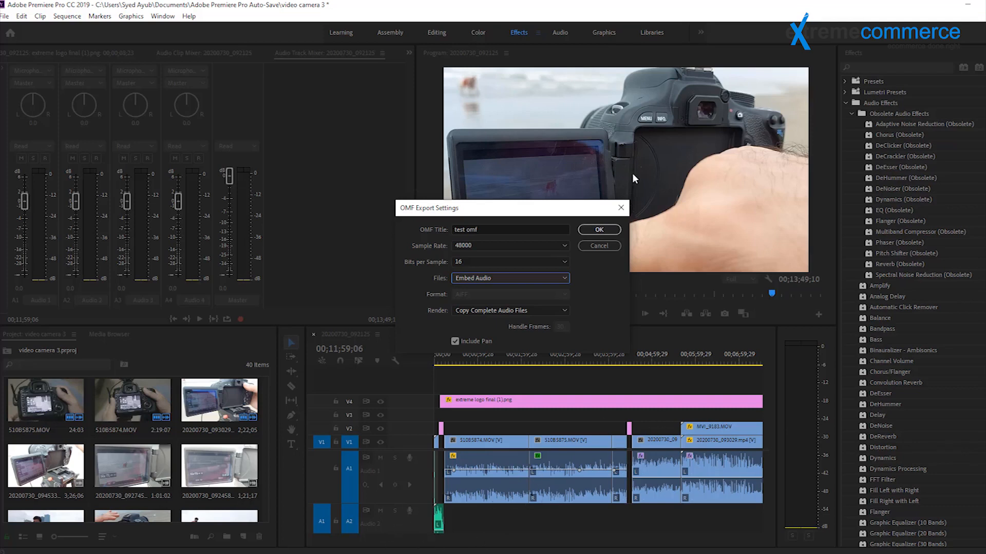
# - Accept the OMF export settings and save the sequence as "test omf" in OMF format on the Desktop
pyautogui.click(599, 230)
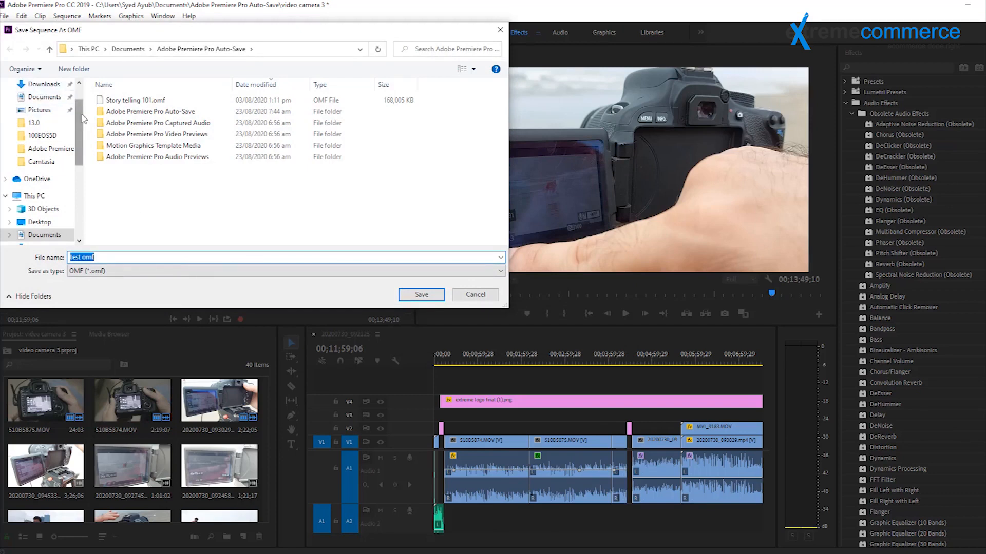
pyautogui.scroll(1, 84, 118)
pyautogui.click(39, 106)
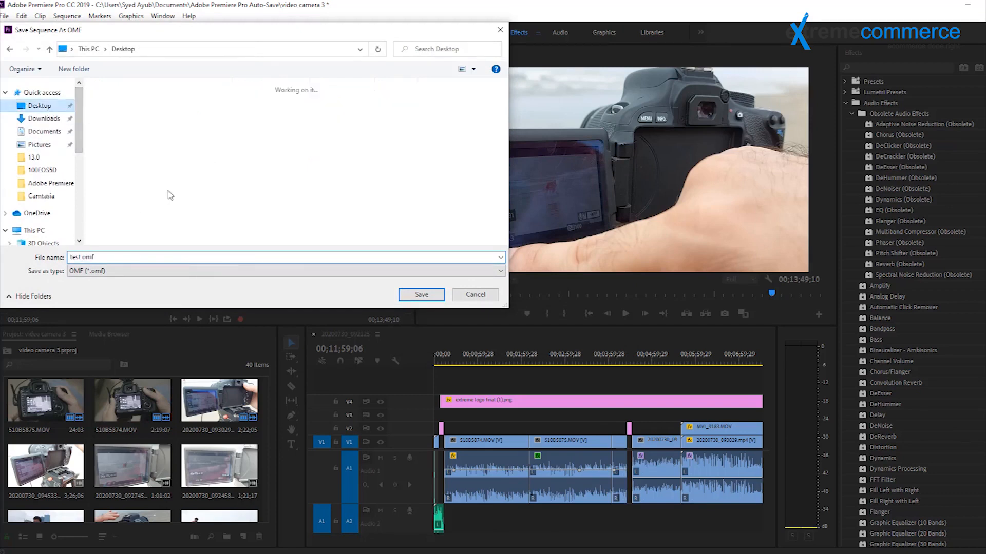
pyautogui.click(421, 295)
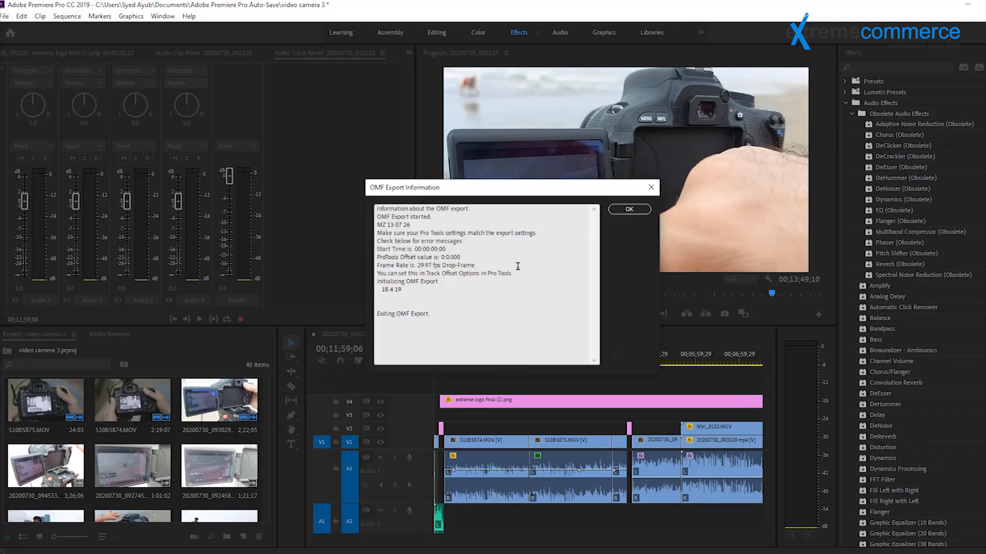
# - Highlight and read through the OMF export information report
pyautogui.moveTo(395, 213); pyautogui.dragTo(459, 292)
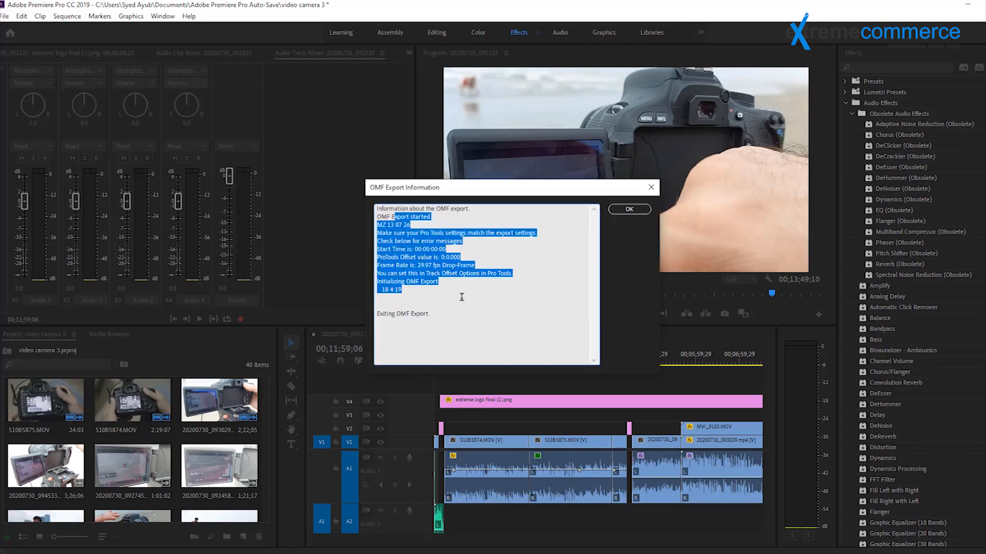
pyautogui.click(479, 313)
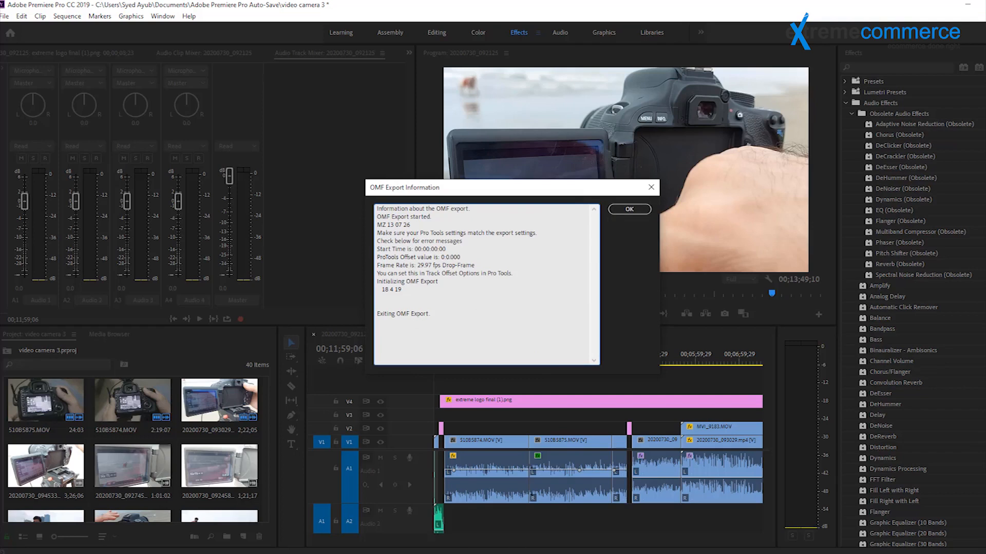
pyautogui.moveTo(386, 217); pyautogui.dragTo(463, 284)
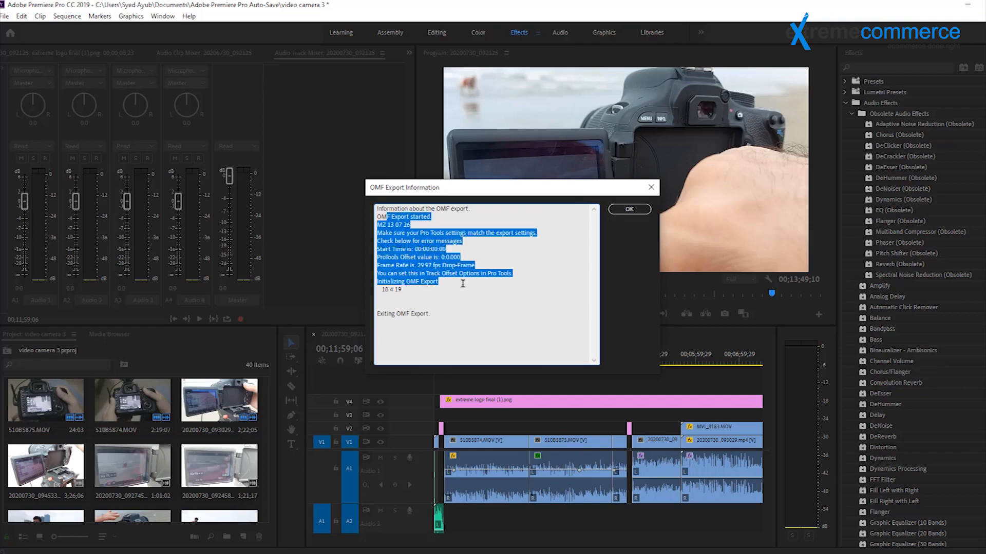
# - Switch to the Windows desktop, move the test omf.omf file to an empty area, and return to the export report in Premiere Pro
pyautogui.rightClick(508, 548)
pyautogui.click(522, 506)
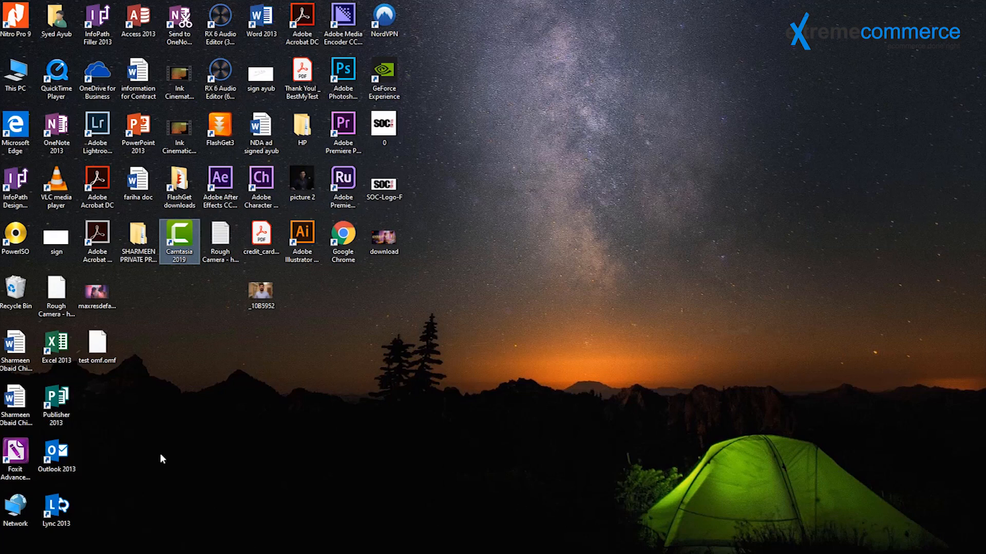
pyautogui.moveTo(97, 345); pyautogui.dragTo(688, 187)
pyautogui.moveTo(672, 122); pyautogui.dragTo(809, 328)
pyautogui.moveTo(628, 137); pyautogui.dragTo(827, 238)
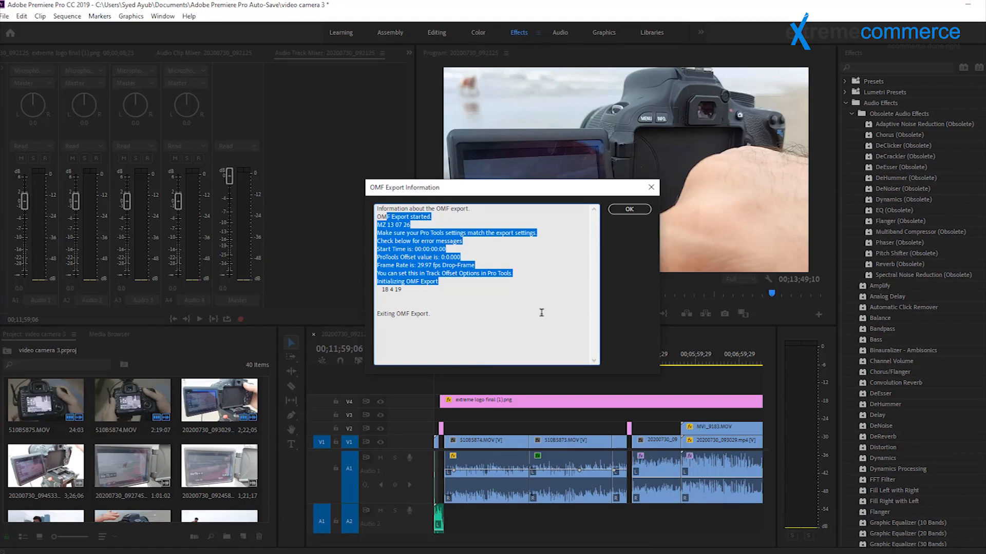
pyautogui.click(555, 276)
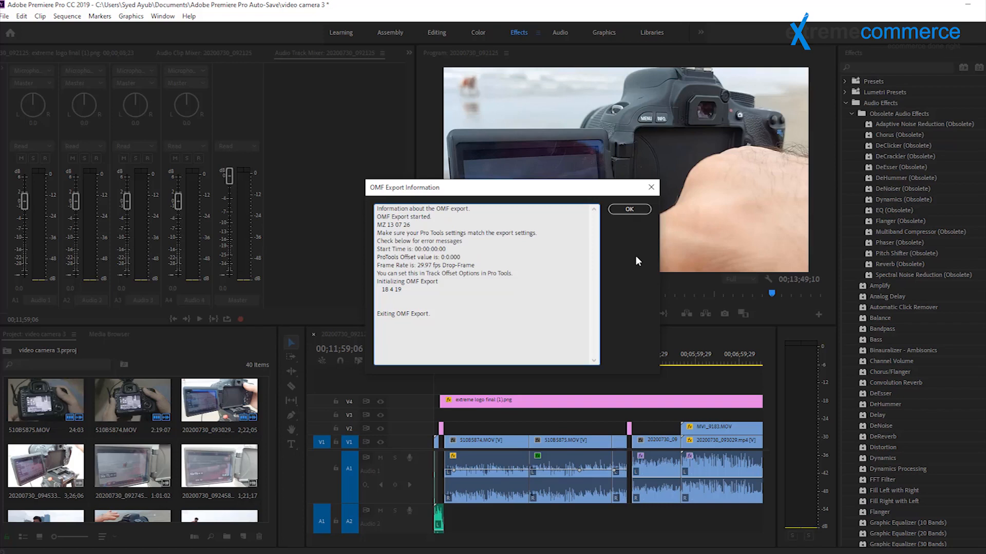